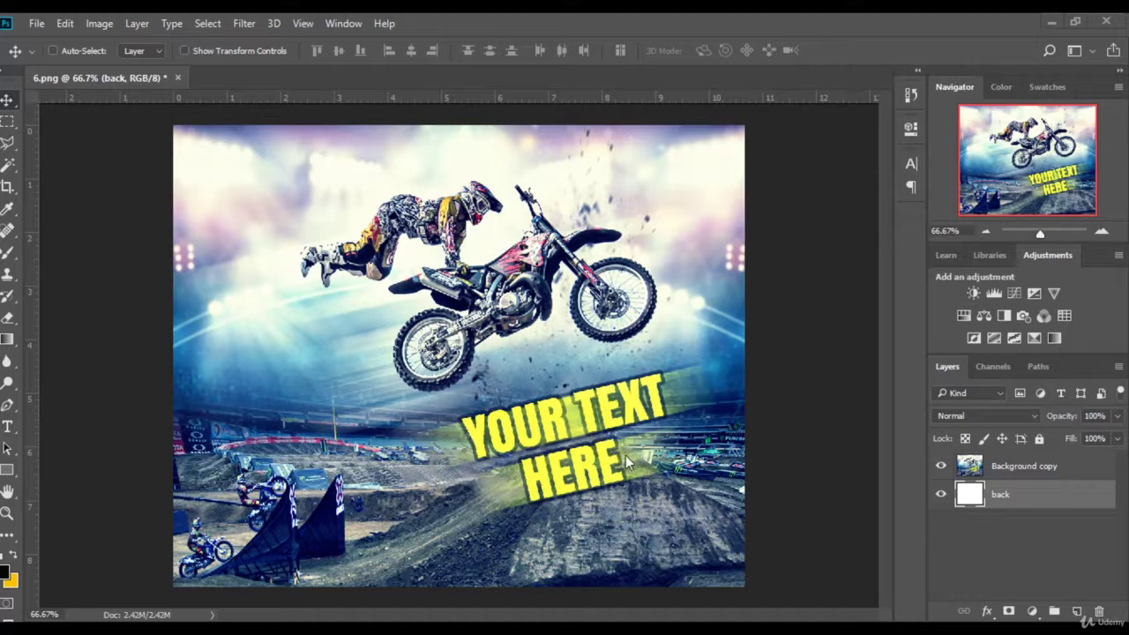
# Delete the Background copy layer, keeping only the white back layer.
pyautogui.click(1061, 477)
pyautogui.press('Delete')
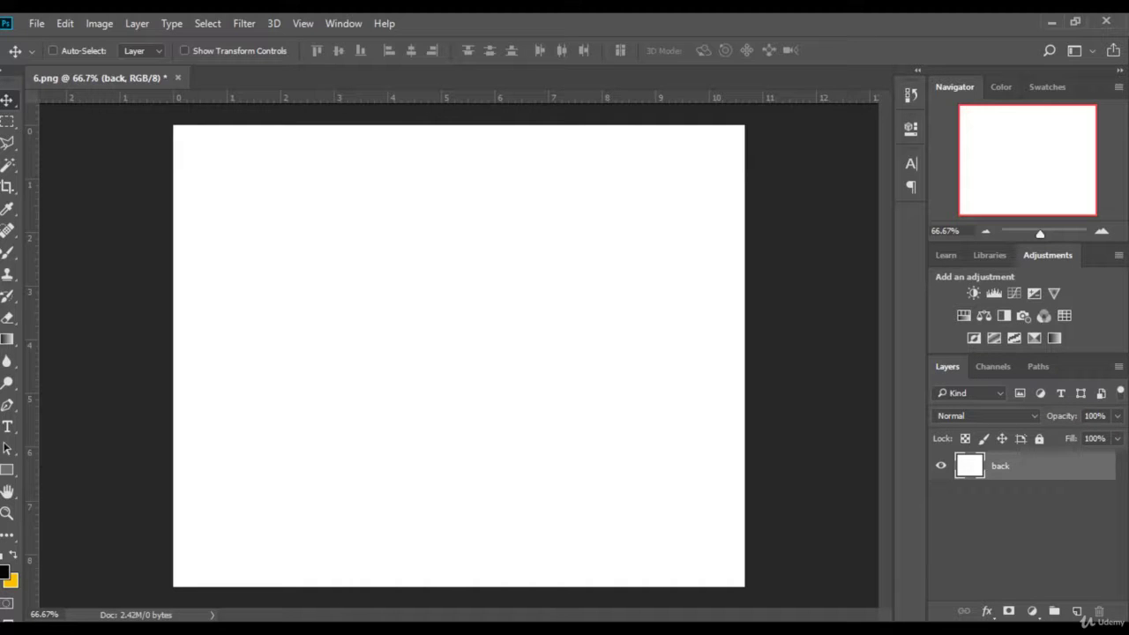
# Switch to the File Explorer folder with the source images and preview the download picture.
pyautogui.hotkey('alt', 'Tab')
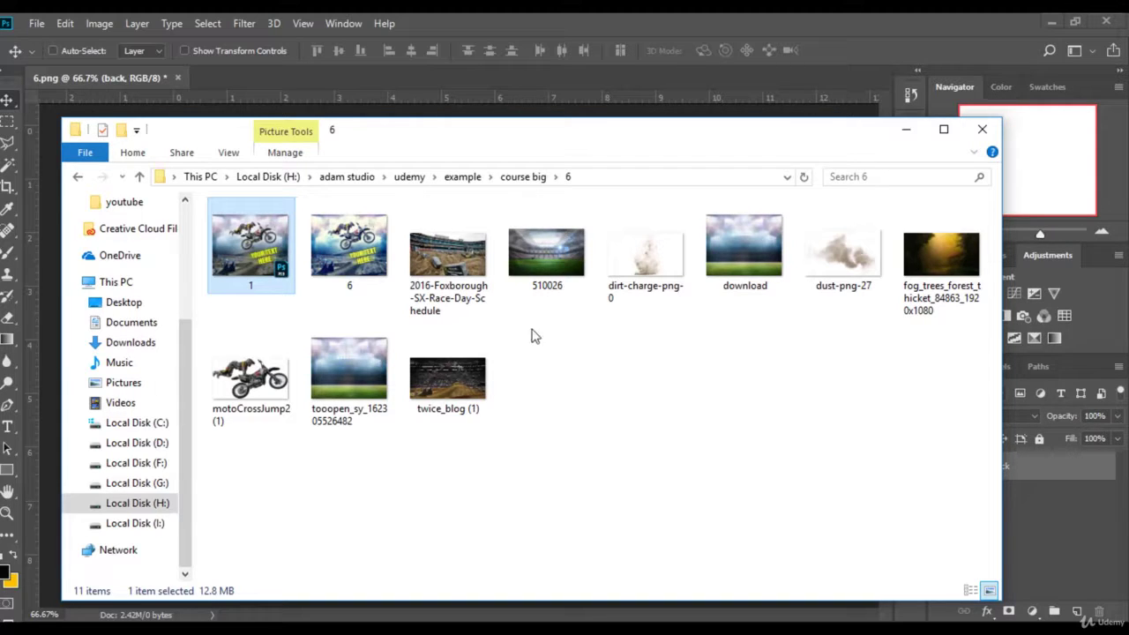
pyautogui.moveTo(556, 286)
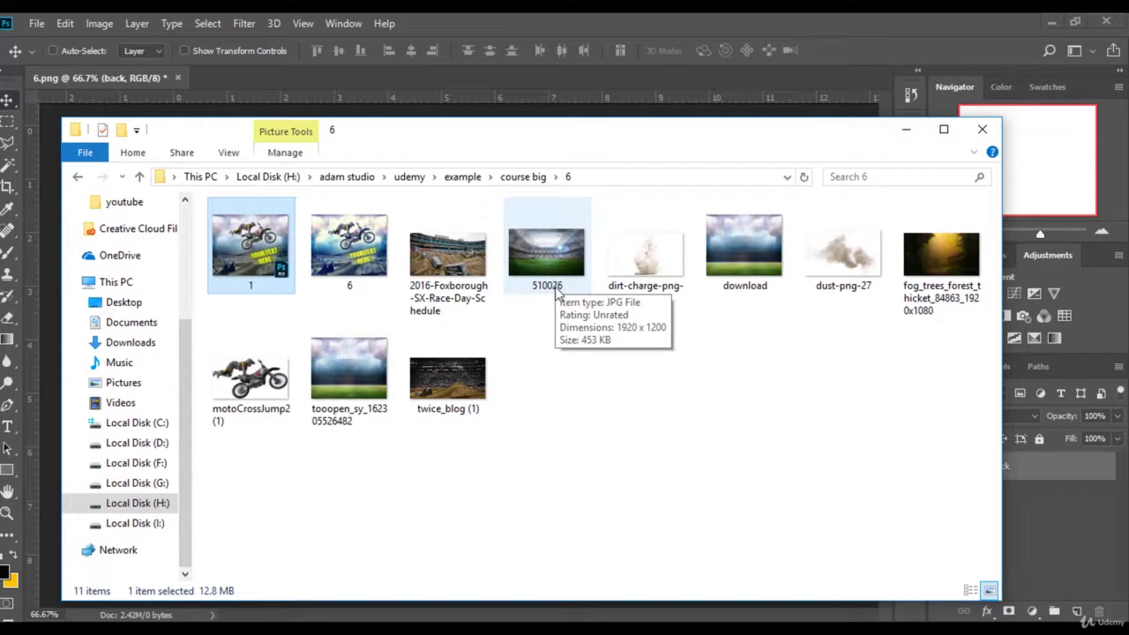
pyautogui.click(753, 269)
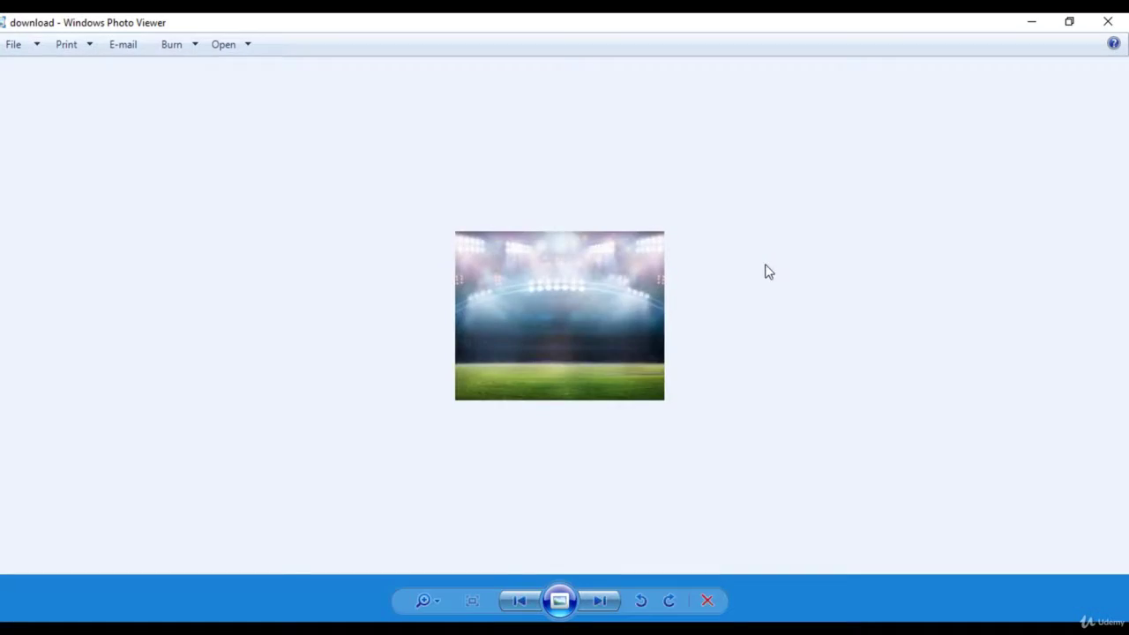
pyautogui.click(1108, 21)
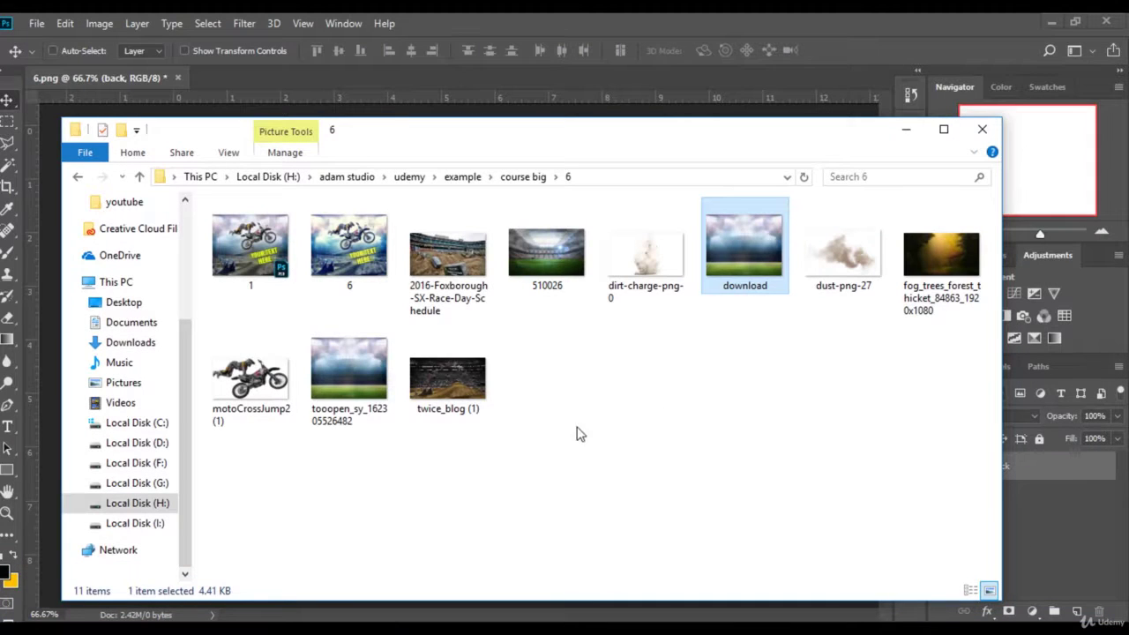
pyautogui.doubleClick(353, 375)
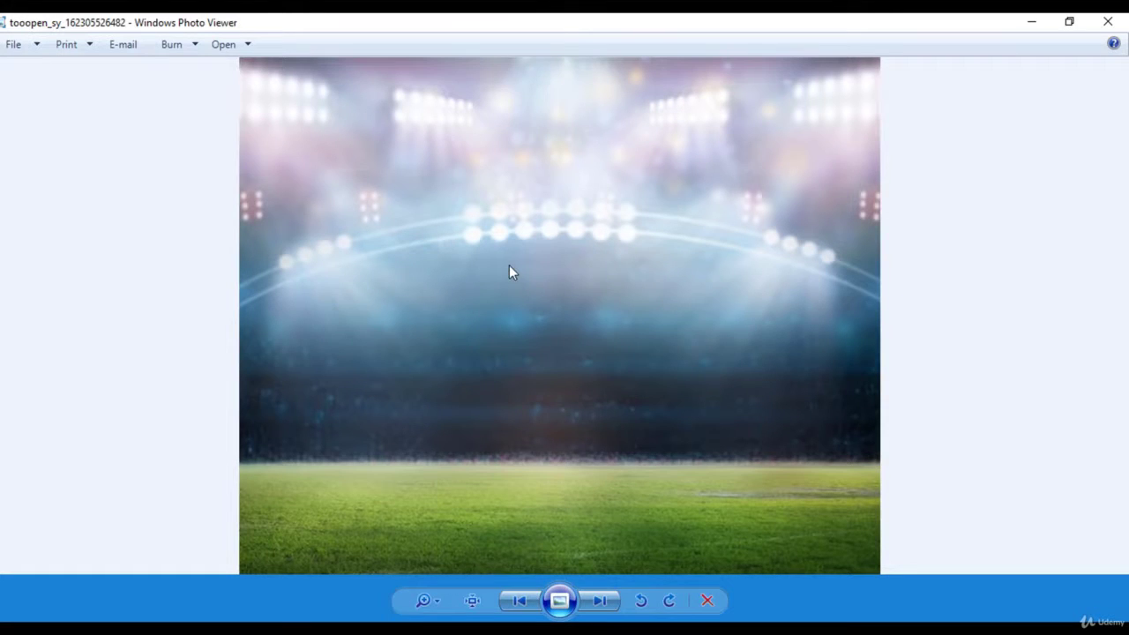
pyautogui.rightClick(509, 265)
pyautogui.moveTo(633, 277)
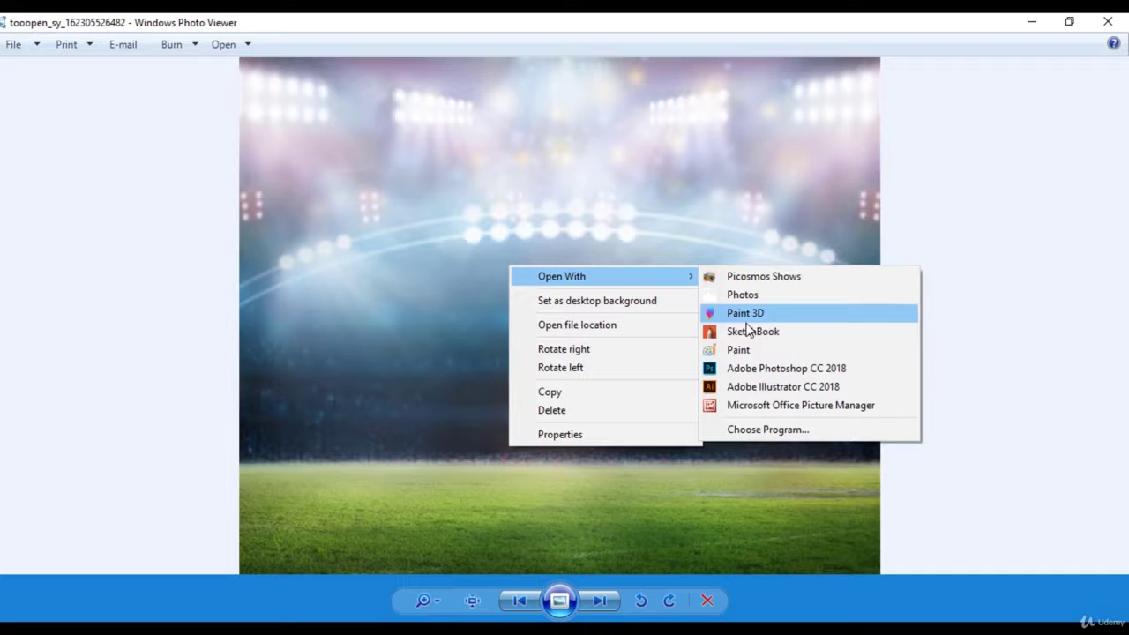
pyautogui.click(751, 368)
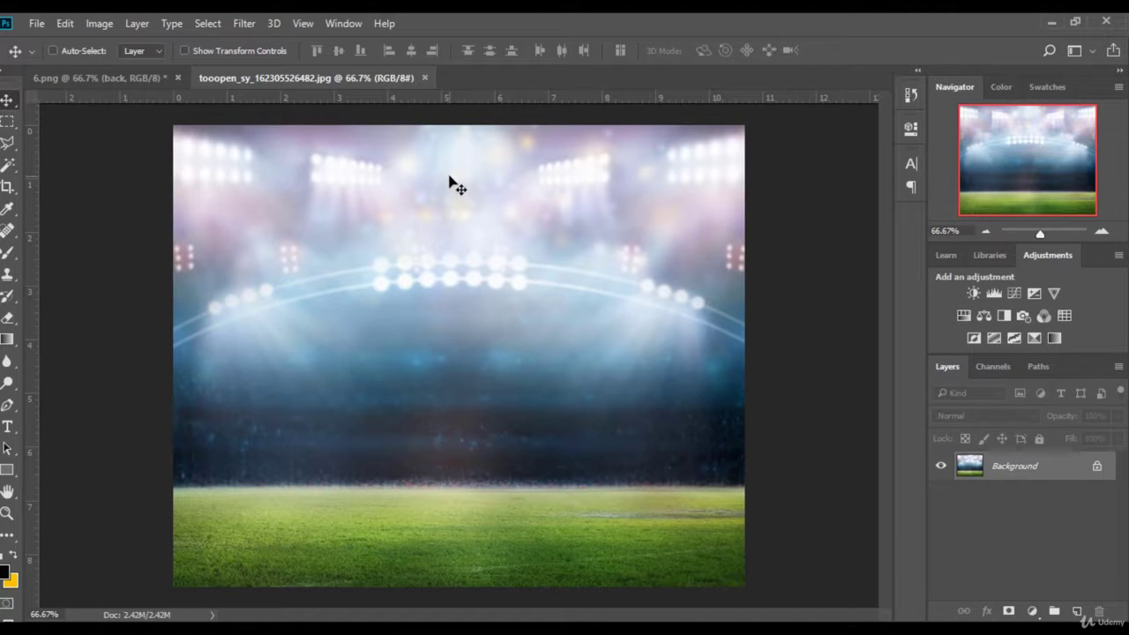
pyautogui.moveTo(141, 82); pyautogui.dragTo(494, 312)
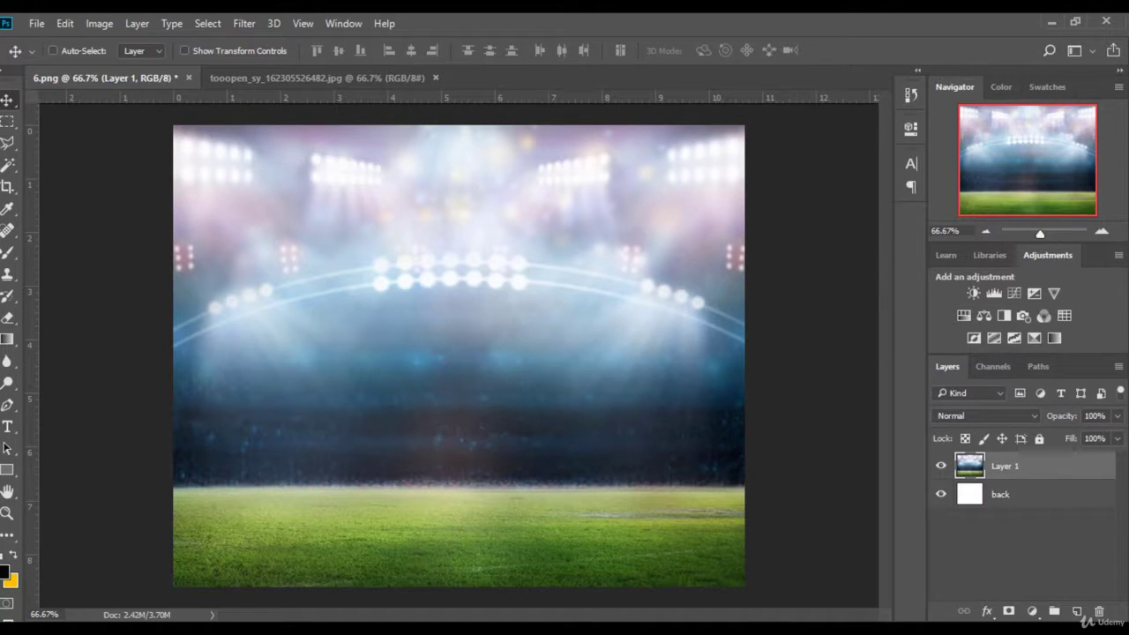
# Open 2016-Foxborough-SX-Race-Day-Schedule from the image folder in Photoshop and place it over the lower part of 6.png.
pyautogui.hotkey('alt', 'Tab')
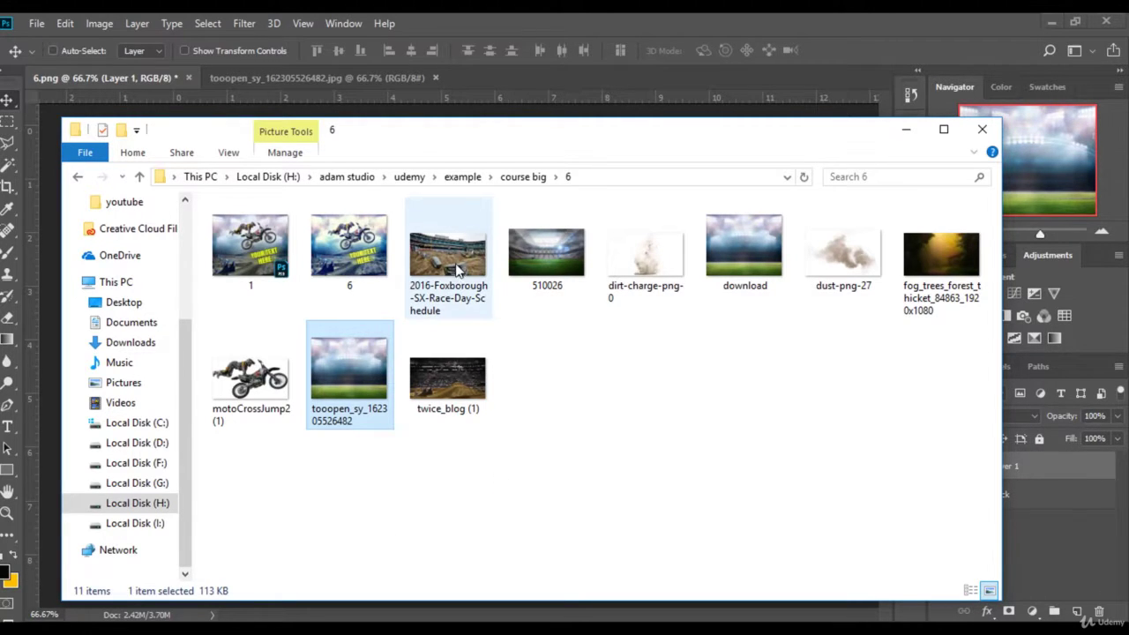
pyautogui.doubleClick(484, 295)
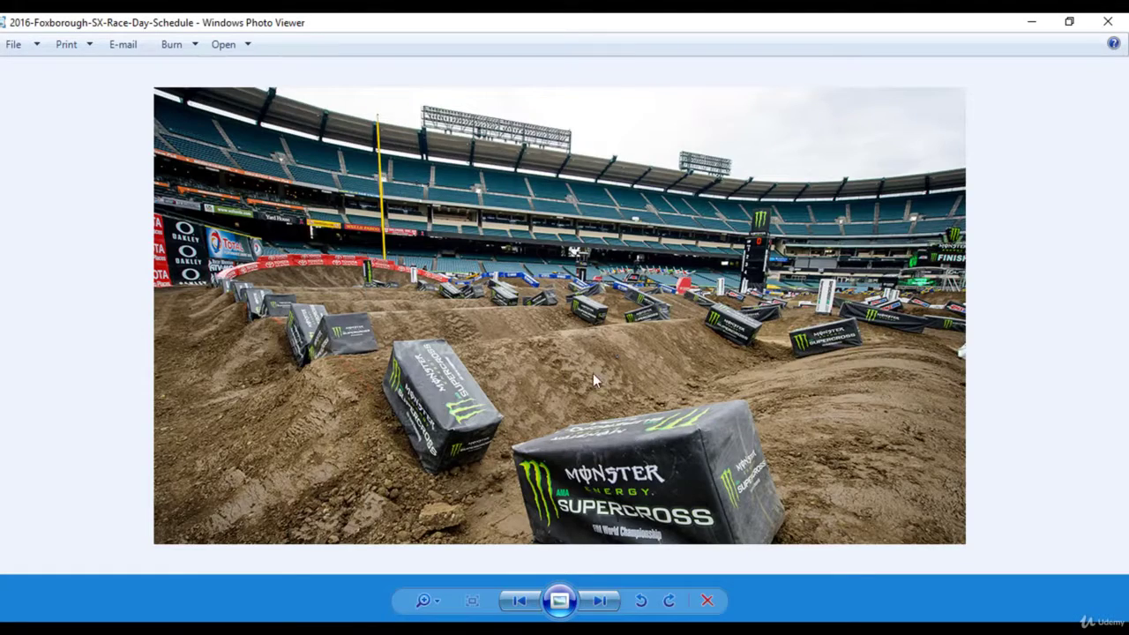
pyautogui.rightClick(519, 300)
pyautogui.moveTo(622, 312)
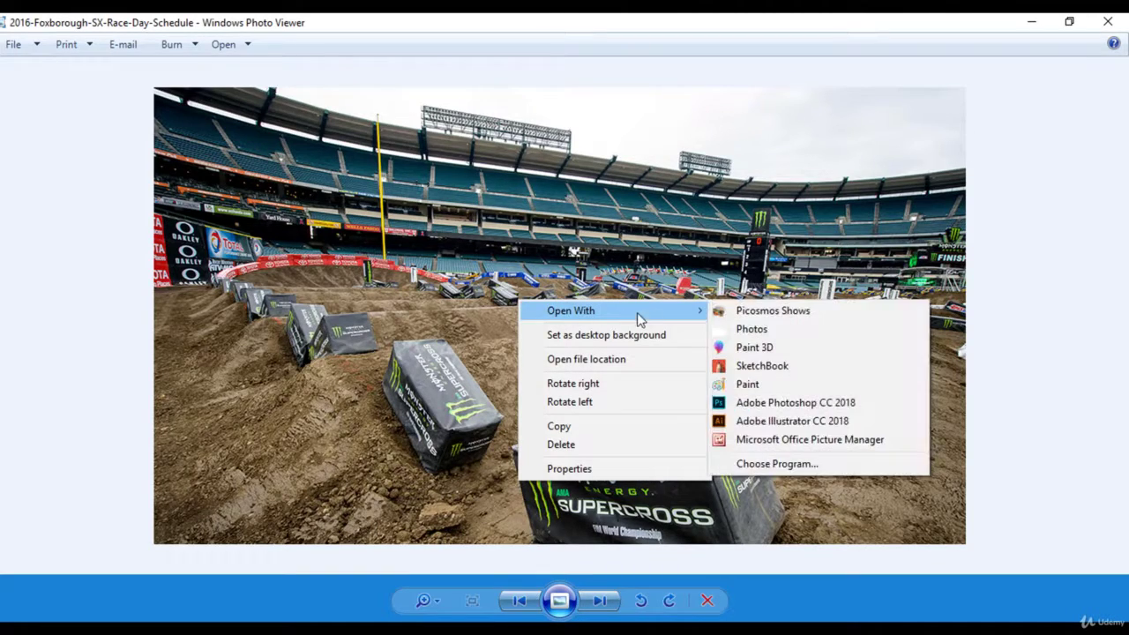
pyautogui.click(835, 408)
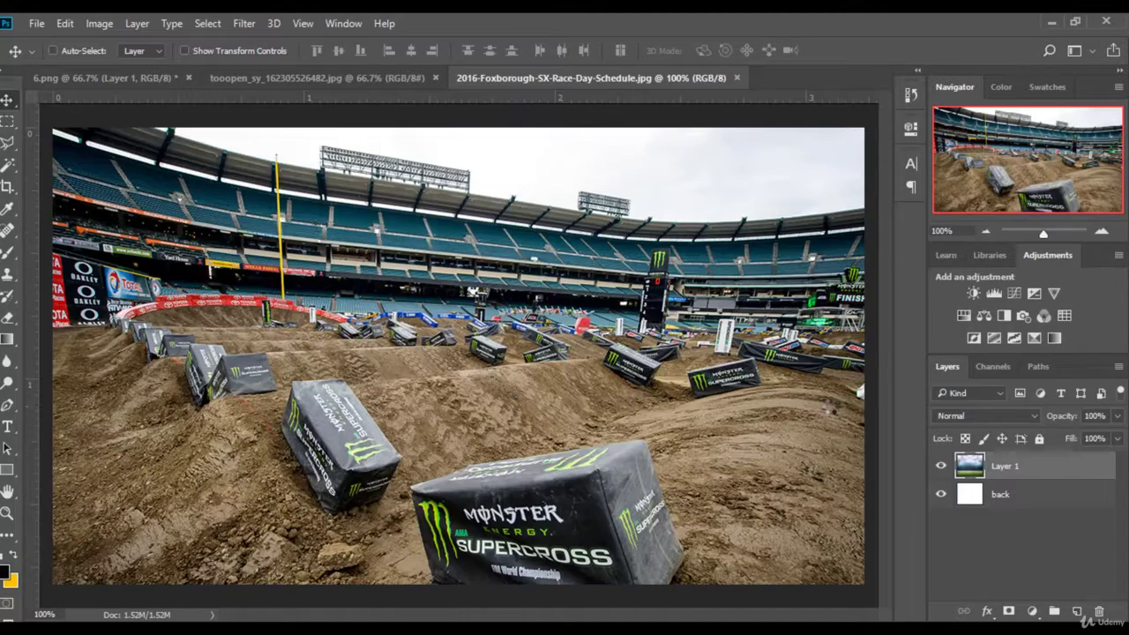
pyautogui.moveTo(439, 199); pyautogui.dragTo(502, 439)
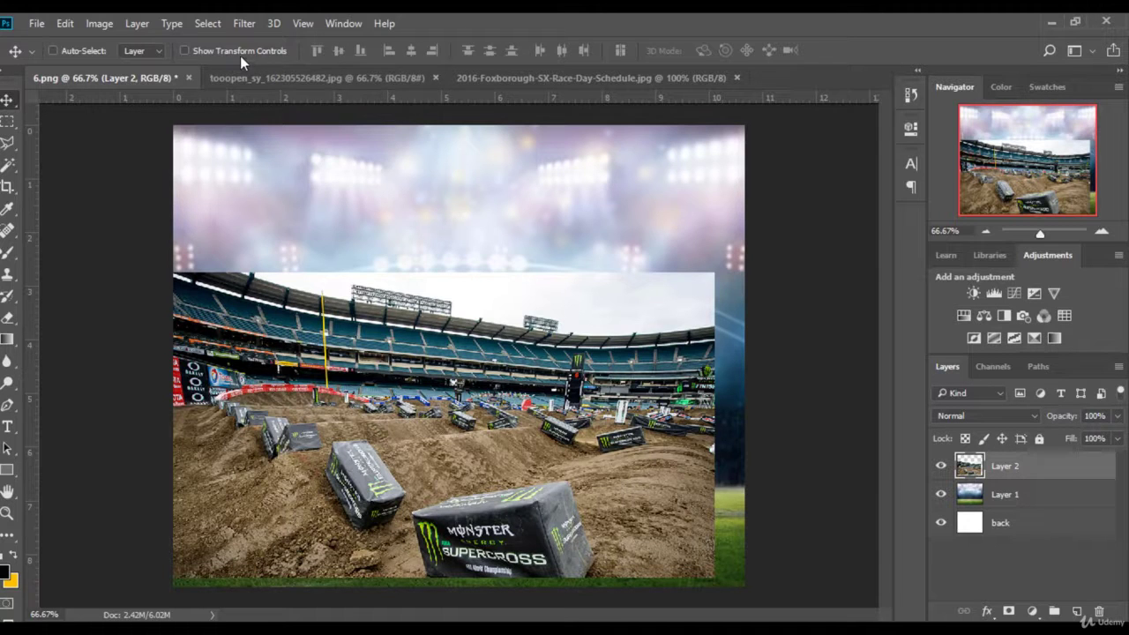
# Show the transform controls, stretch the dirt track layer to the canvas's full width and bottom edge, and lower its top edge slightly.
pyautogui.click(184, 50)
pyautogui.moveTo(719, 430); pyautogui.dragTo(750, 430)
pyautogui.moveTo(459, 577); pyautogui.dragTo(459, 587)
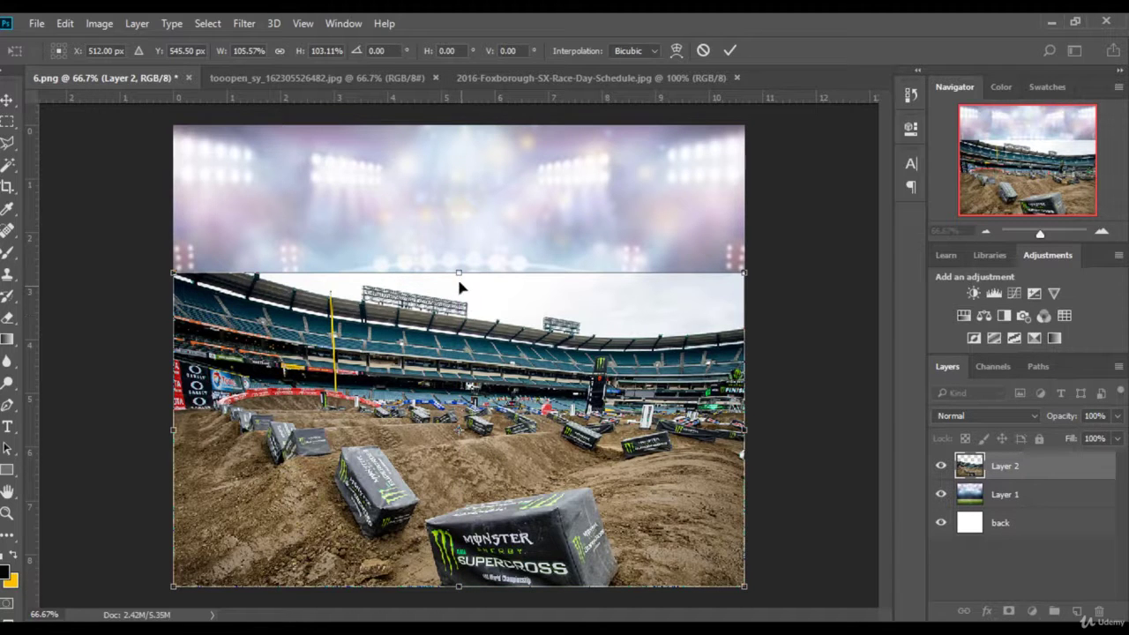
pyautogui.moveTo(456, 275); pyautogui.dragTo(450, 291)
pyautogui.press('Return')
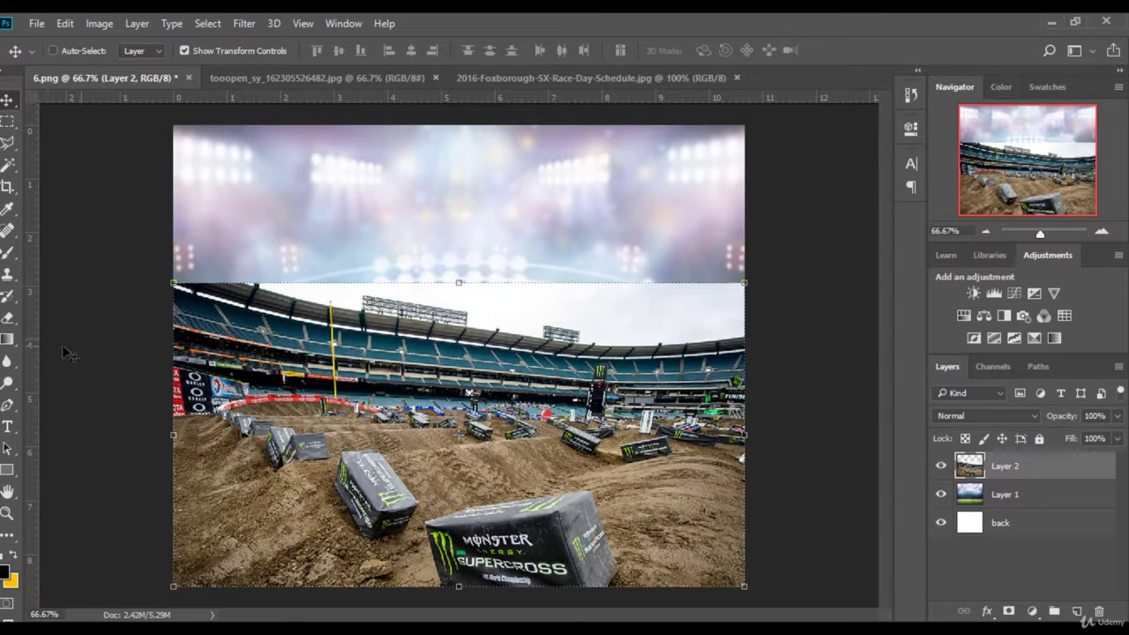
# Erase the sky and upper stands of the dirt track layer with a soft 495 px Eraser to blend it into the stadium lights.
pyautogui.click(7, 318)
pyautogui.moveTo(228, 127)
pyautogui.mouseDown()
pyautogui.moveTo(630, 272)
pyautogui.moveTo(660, 253)
pyautogui.moveTo(569, 244)
pyautogui.moveTo(630, 221)
pyautogui.moveTo(687, 232)
pyautogui.moveTo(249, 194)
pyautogui.moveTo(277, 188)
pyautogui.moveTo(410, 215)
pyautogui.moveTo(571, 214)
pyautogui.moveTo(588, 231)
pyautogui.moveTo(630, 232)
pyautogui.moveTo(415, 212)
pyautogui.moveTo(264, 220)
pyautogui.moveTo(265, 168)
pyautogui.moveTo(656, 214)
pyautogui.moveTo(693, 227)
pyautogui.moveTo(704, 257)
pyautogui.moveTo(703, 225)
pyautogui.moveTo(495, 226)
pyautogui.moveTo(512, 245)
pyautogui.moveTo(476, 256)
pyautogui.moveTo(562, 252)
pyautogui.moveTo(517, 263)
pyautogui.moveTo(373, 220)
pyautogui.moveTo(232, 214)
pyautogui.moveTo(671, 249)
pyautogui.moveTo(648, 264)
pyautogui.moveTo(664, 262)
pyautogui.moveTo(404, 265)
pyautogui.moveTo(292, 243)
pyautogui.moveTo(408, 260)
pyautogui.moveTo(479, 378)
pyautogui.moveTo(600, 395)
pyautogui.moveTo(449, 381)
pyautogui.moveTo(454, 391)
pyautogui.moveTo(630, 379)
pyautogui.moveTo(328, 388)
pyautogui.moveTo(434, 295)
pyautogui.moveTo(552, 246)
pyautogui.moveTo(517, 269)
pyautogui.moveTo(453, 260)
pyautogui.moveTo(497, 239)
pyautogui.moveTo(293, 241)
pyautogui.moveTo(229, 221)
pyautogui.moveTo(282, 206)
pyautogui.moveTo(279, 250)
pyautogui.moveTo(472, 225)
pyautogui.moveTo(644, 264)
pyautogui.moveTo(424, 277)
pyautogui.moveTo(504, 379)
pyautogui.moveTo(600, 381)
pyautogui.moveTo(303, 362)
pyautogui.moveTo(502, 300)
pyautogui.moveTo(497, 316)
pyautogui.mouseUp()
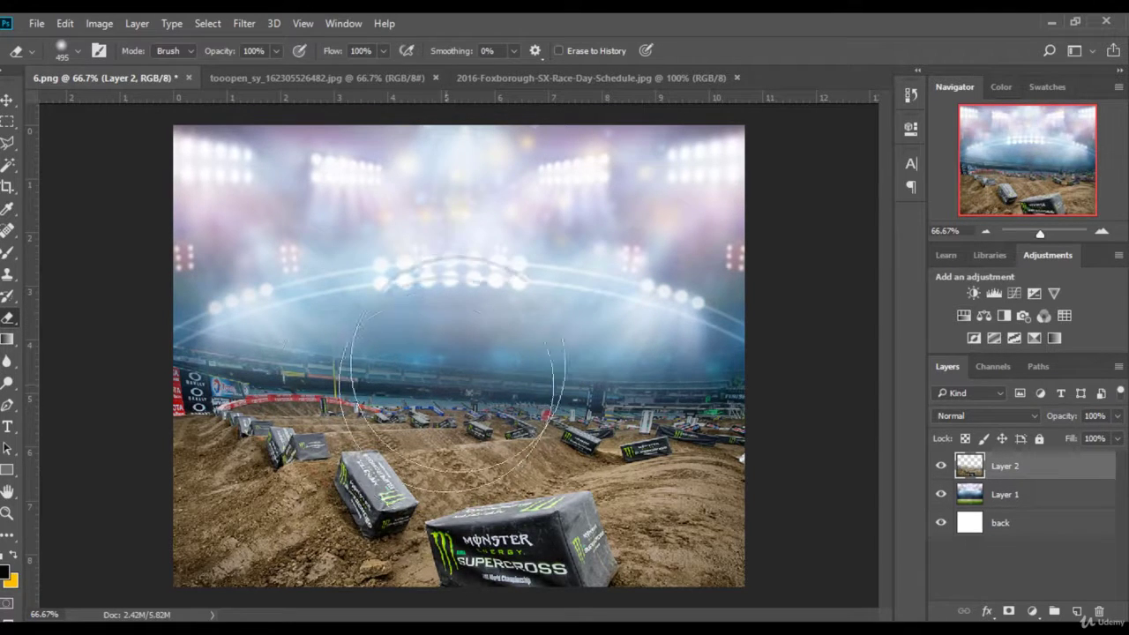
# Open twice_blog (1) from the image folder in Adobe Photoshop CC 2018.
pyautogui.hotkey('alt', 'Tab')
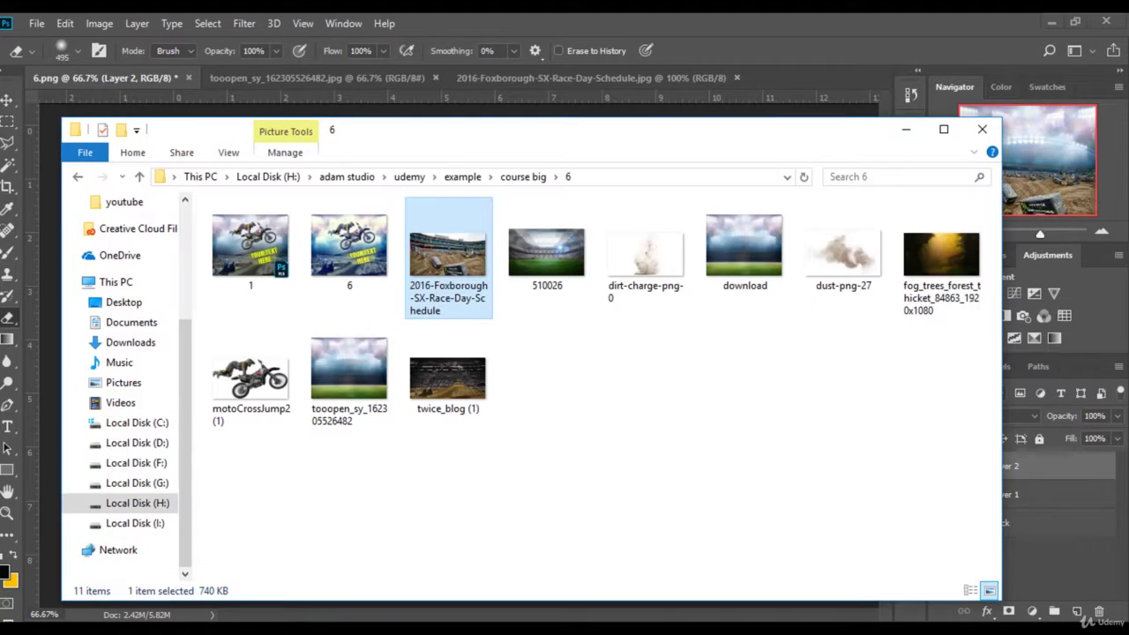
pyautogui.doubleClick(447, 380)
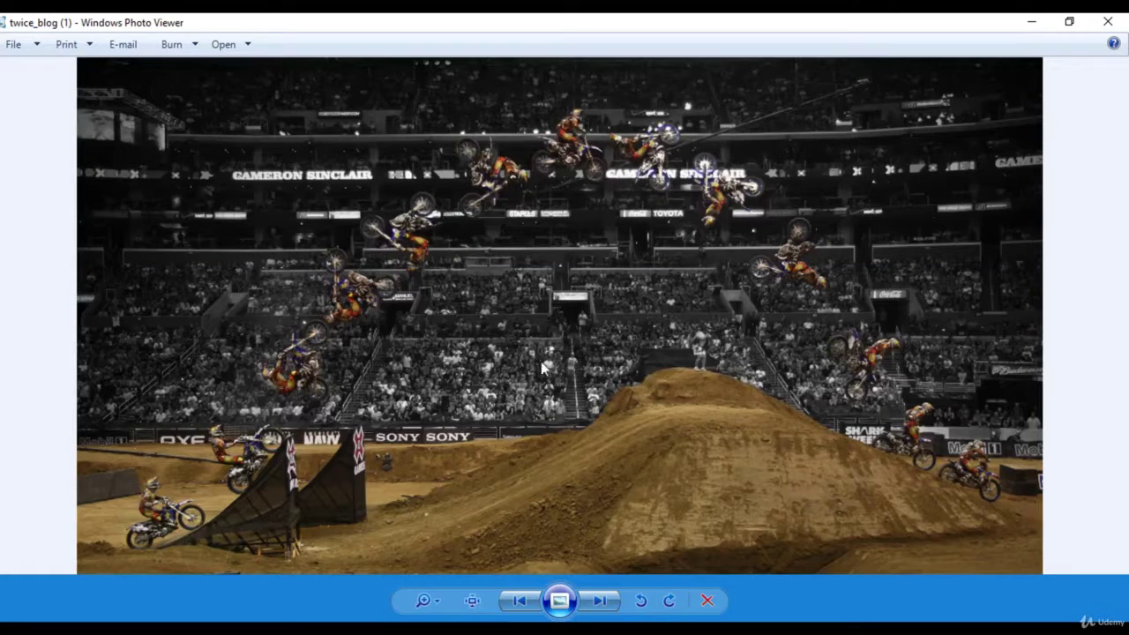
pyautogui.rightClick(529, 322)
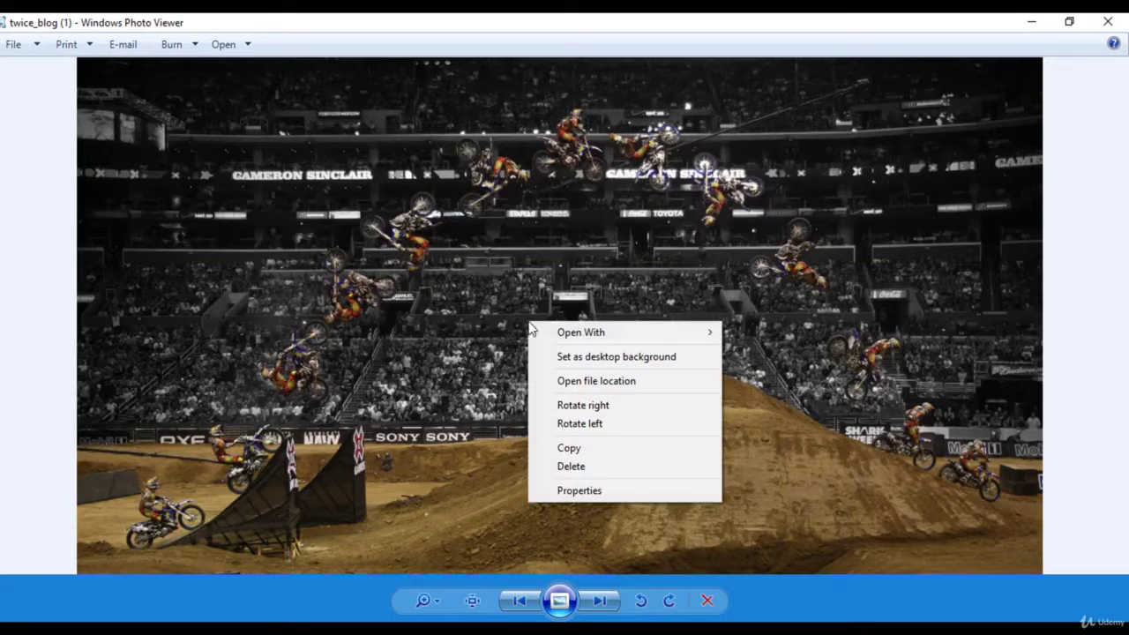
pyautogui.moveTo(597, 331)
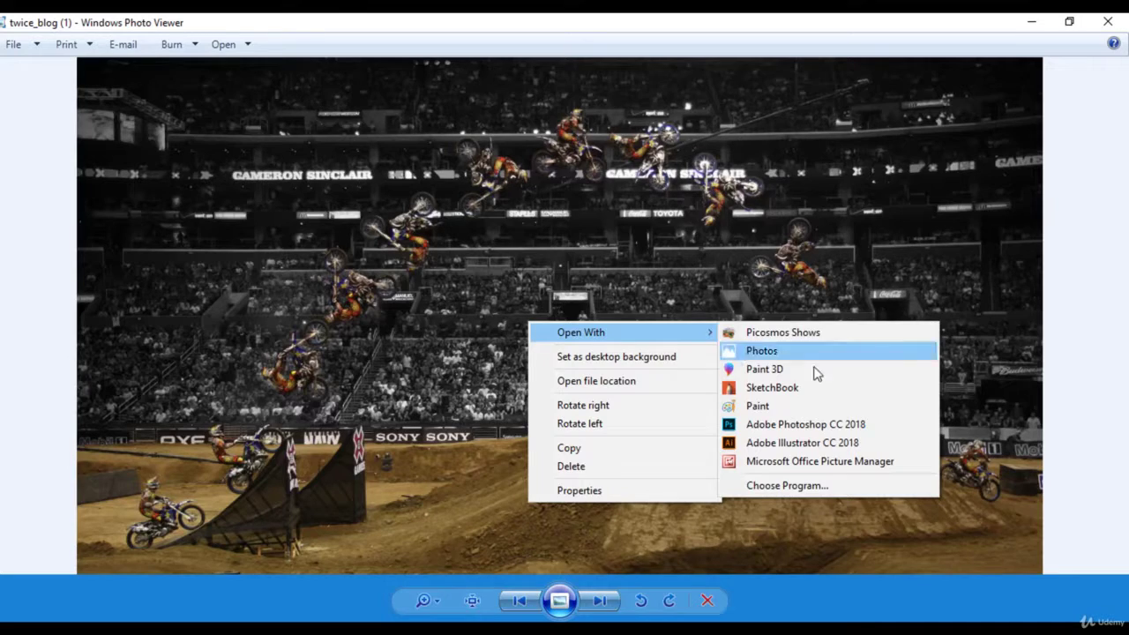
pyautogui.click(786, 425)
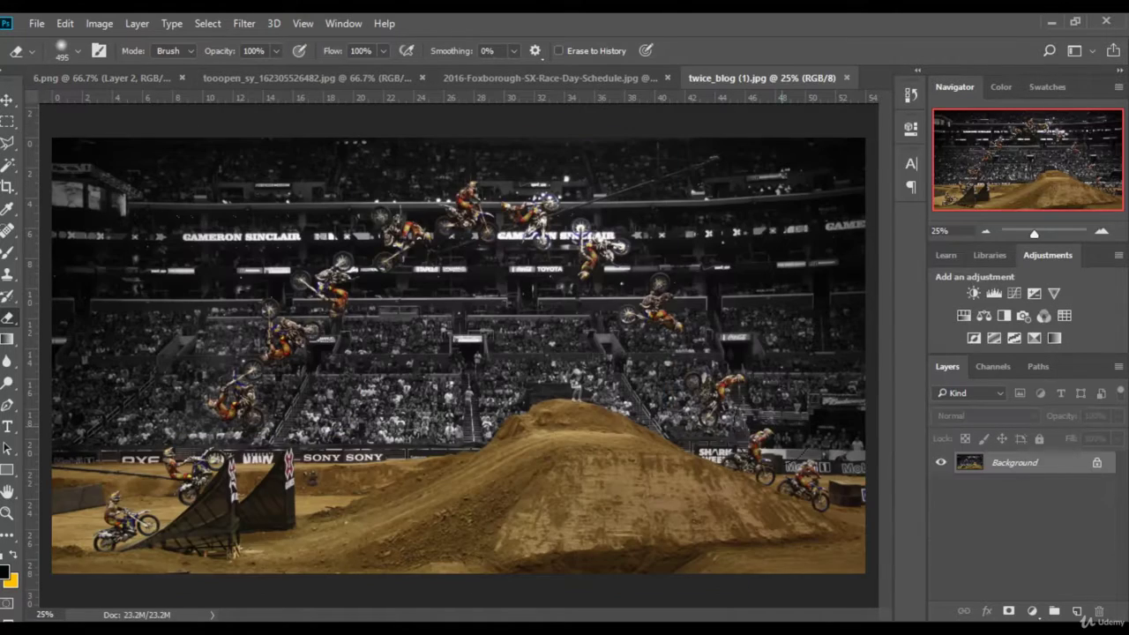
# Bring the twice_blog (1) picture into 6.png as a new layer above the dirt track.
pyautogui.click(6, 101)
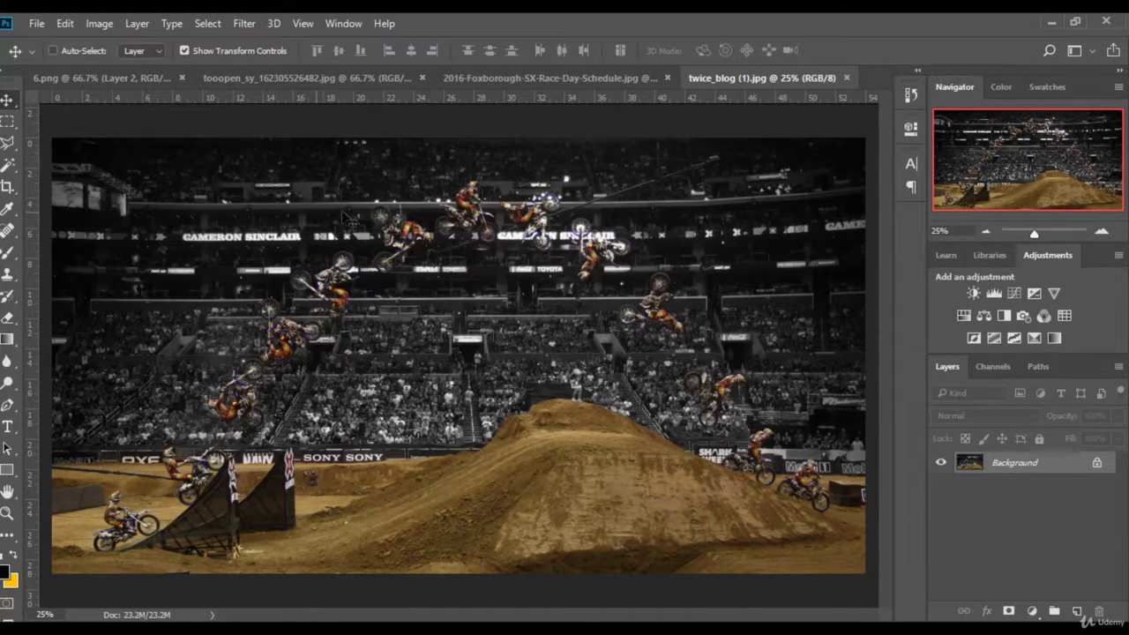
pyautogui.click(87, 79)
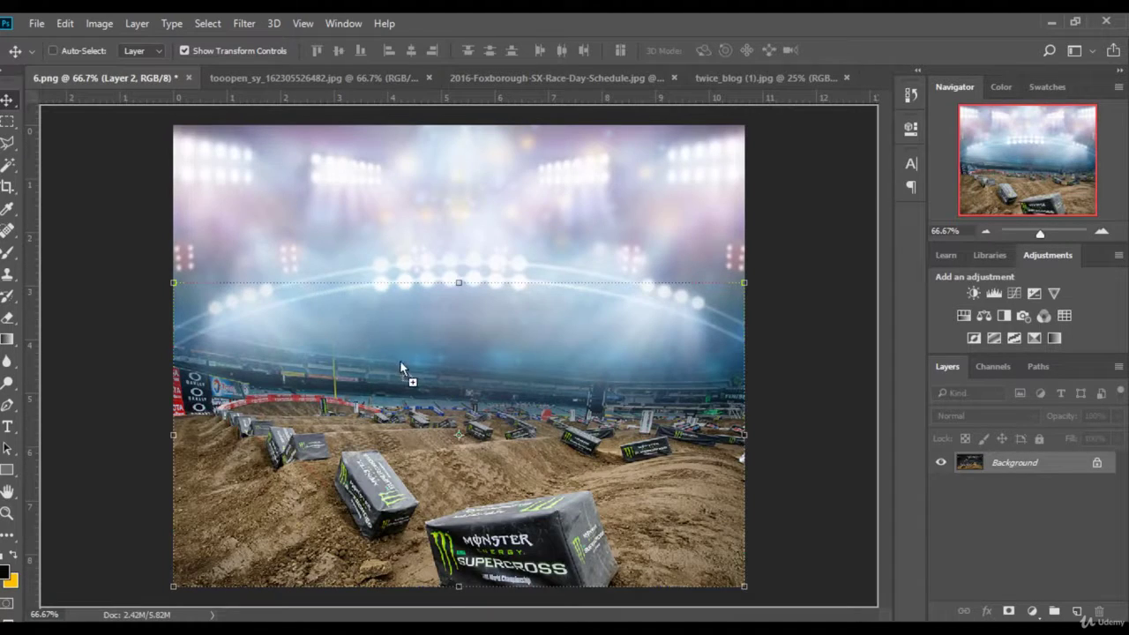
pyautogui.hotkey('ctrl', 'v')
pyautogui.moveTo(661, 247); pyautogui.dragTo(565, 295)
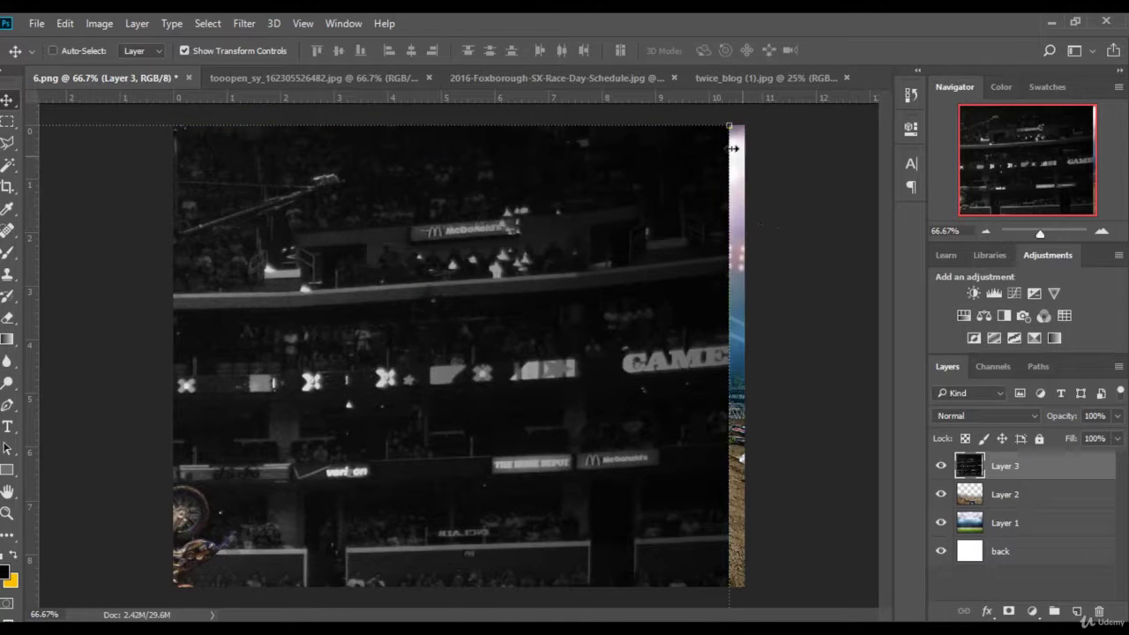
# Scale the dirt ramp layer to about 26.34% width and 29.62% height, filling the canvas width down to its bottom edge.
pyautogui.moveTo(725, 129); pyautogui.dragTo(745, 183)
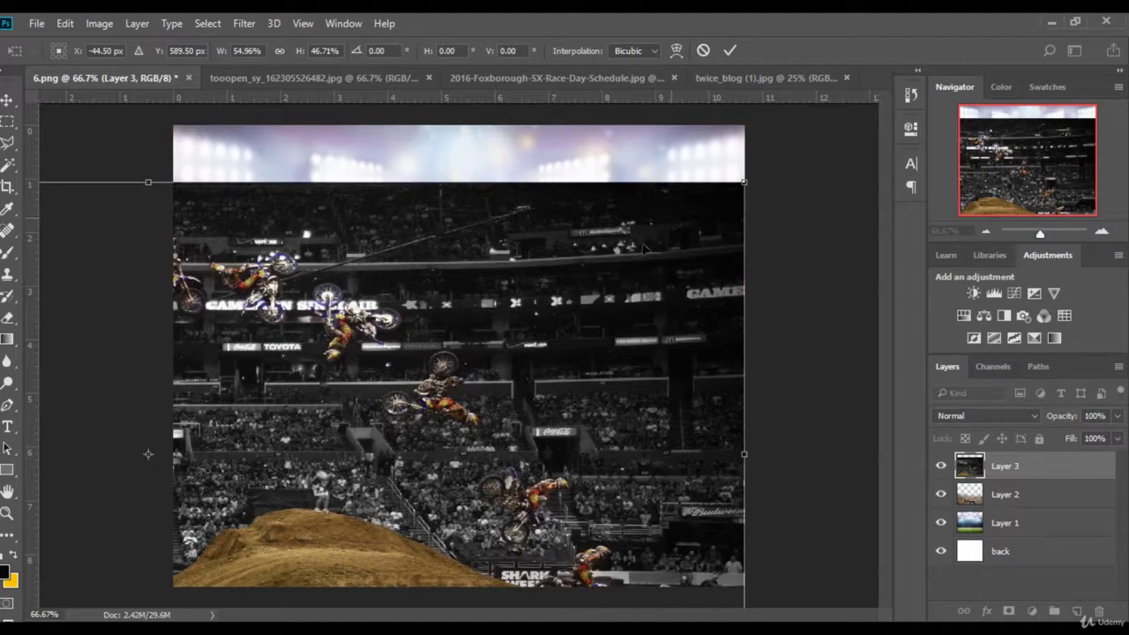
pyautogui.moveTo(645, 250); pyautogui.dragTo(457, 281)
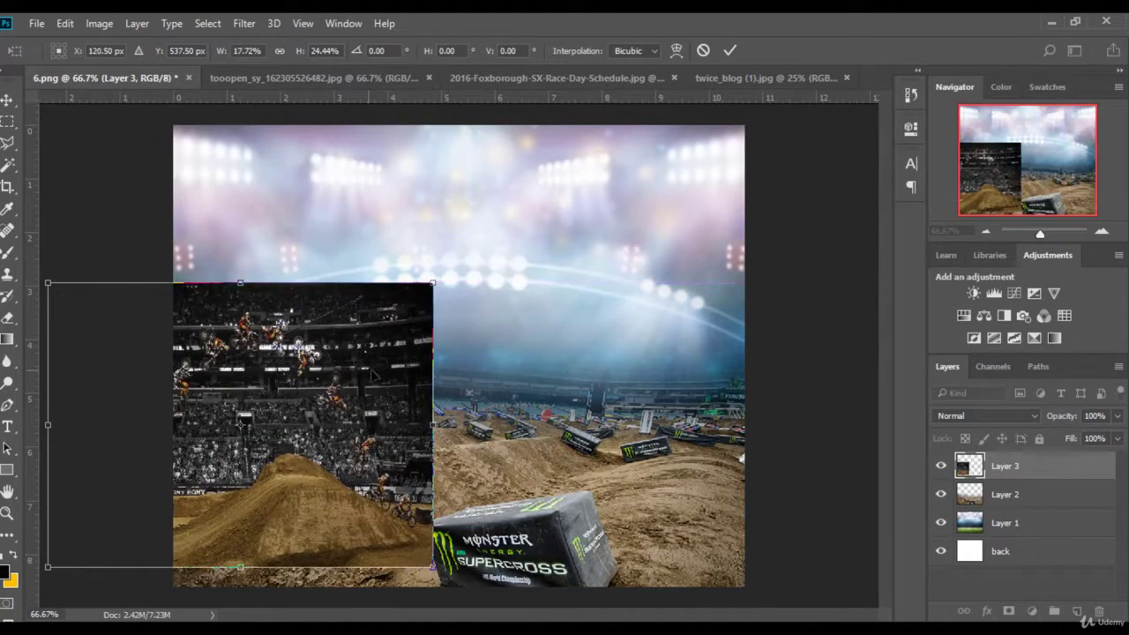
pyautogui.moveTo(383, 373); pyautogui.dragTo(498, 374)
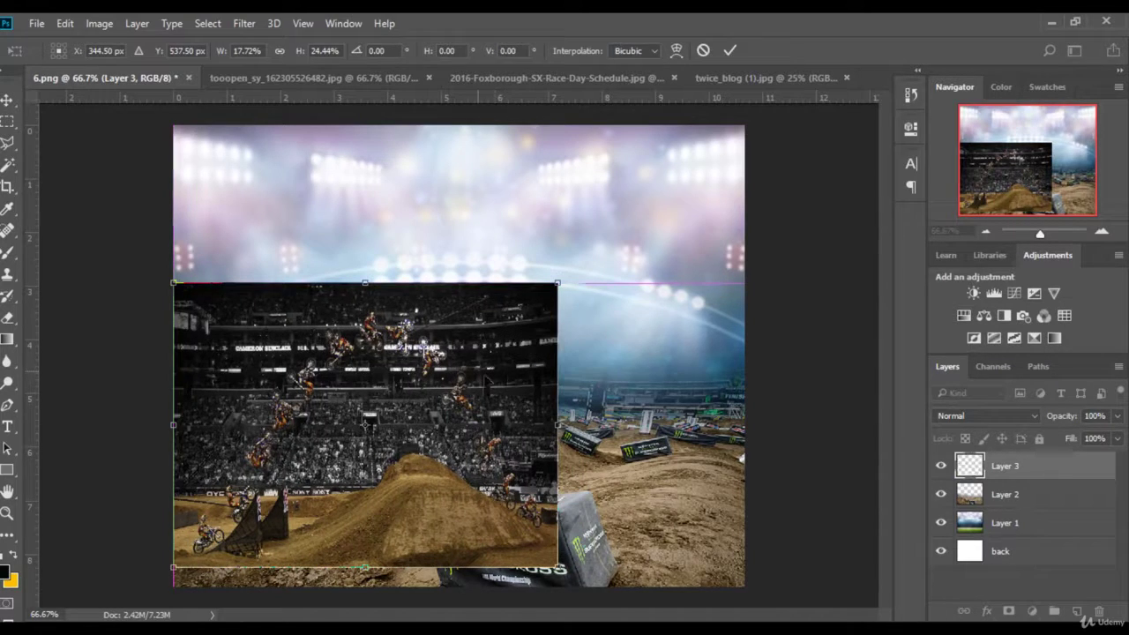
pyautogui.moveTo(558, 566); pyautogui.dragTo(746, 584)
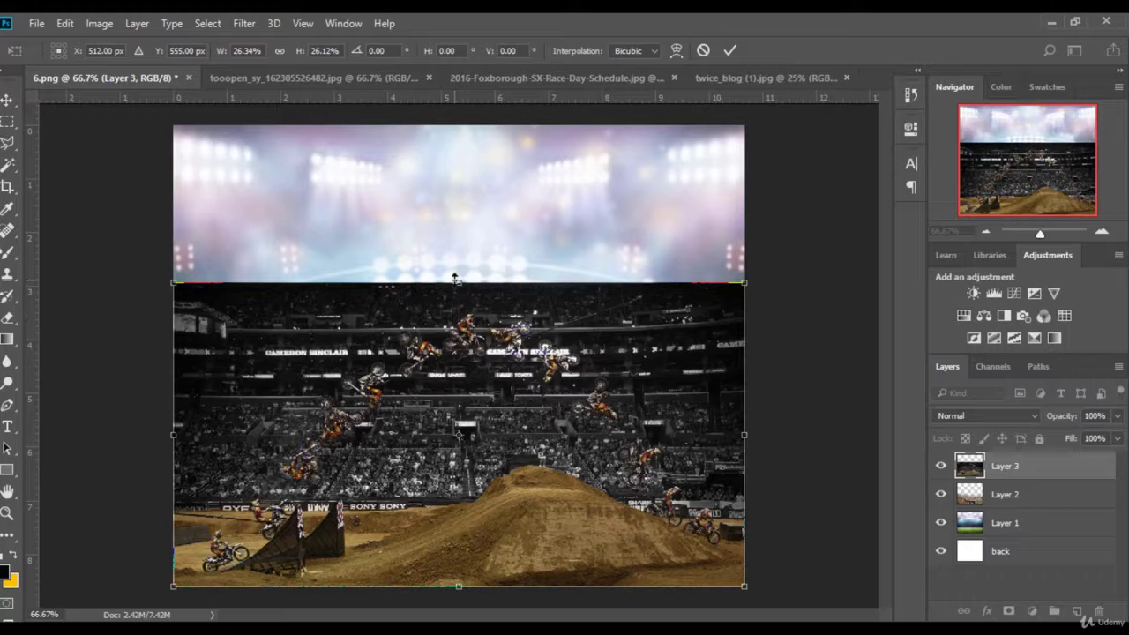
pyautogui.moveTo(454, 279); pyautogui.dragTo(464, 240)
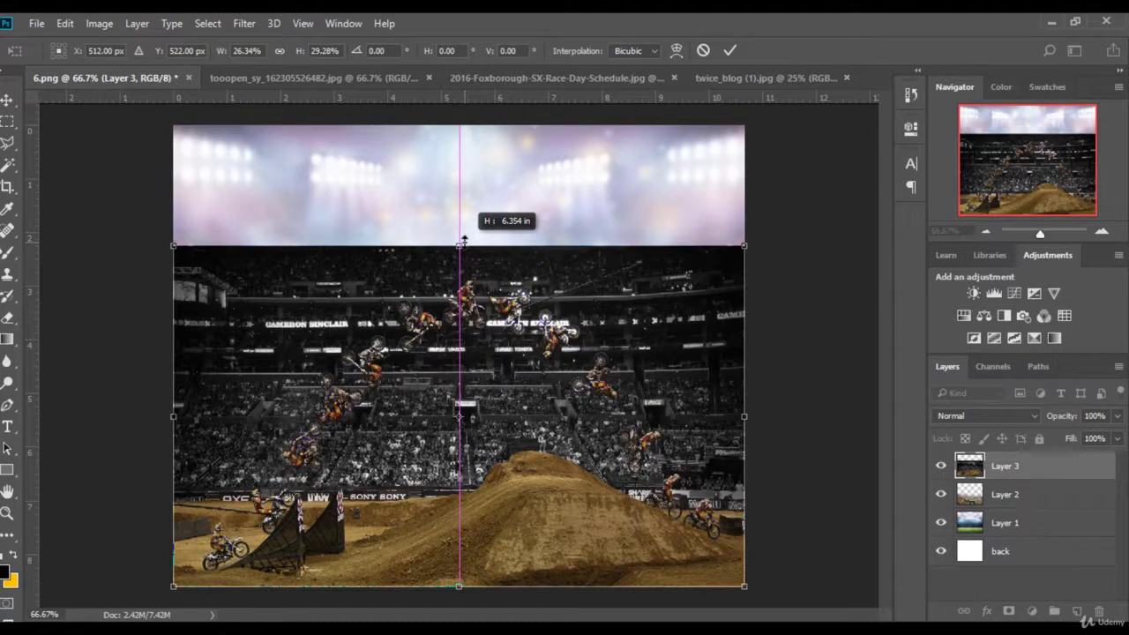
pyautogui.moveTo(464, 239); pyautogui.dragTo(464, 236)
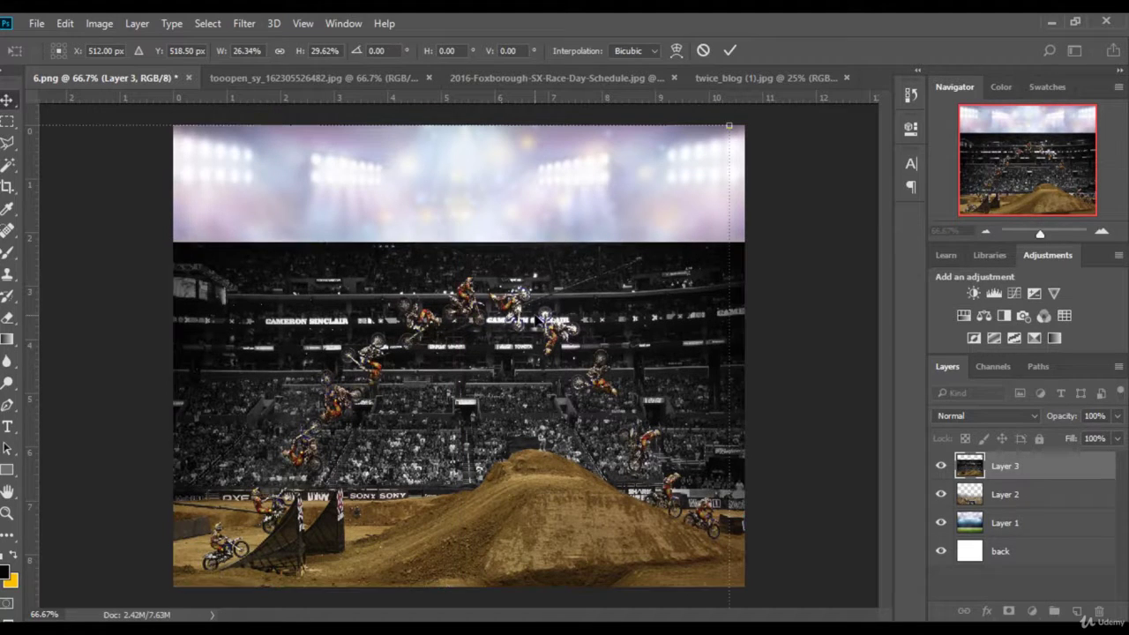
pyautogui.press('Return')
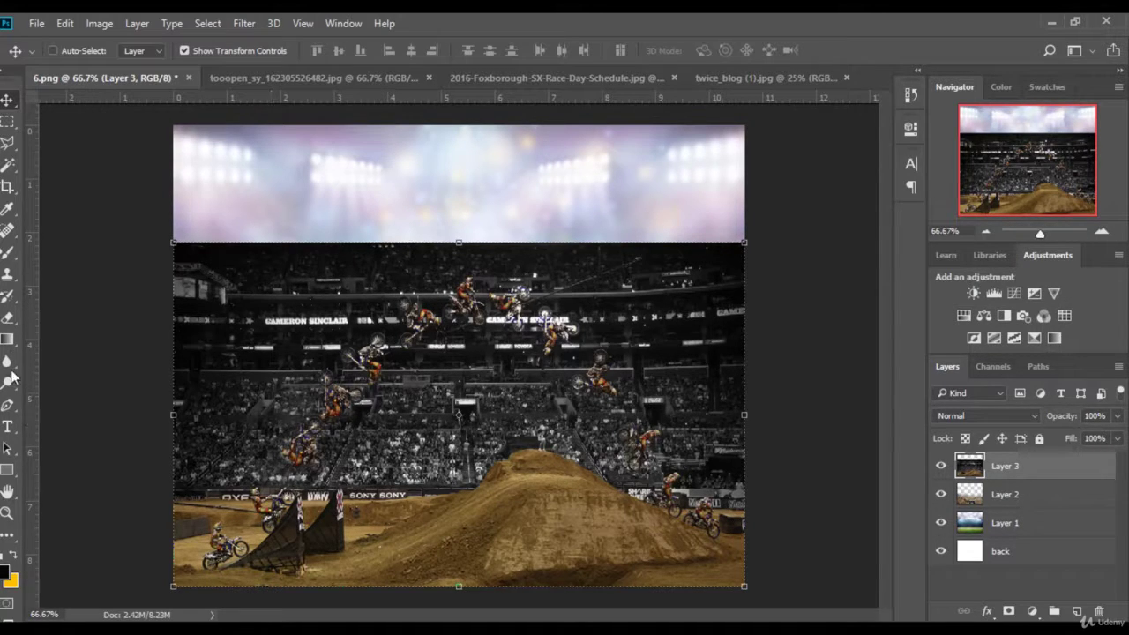
# Outline the stadium stands on the dirt ramp layer with the Polygonal Lasso, following the dirt's upper edge and closing around the area above it.
pyautogui.click(8, 142)
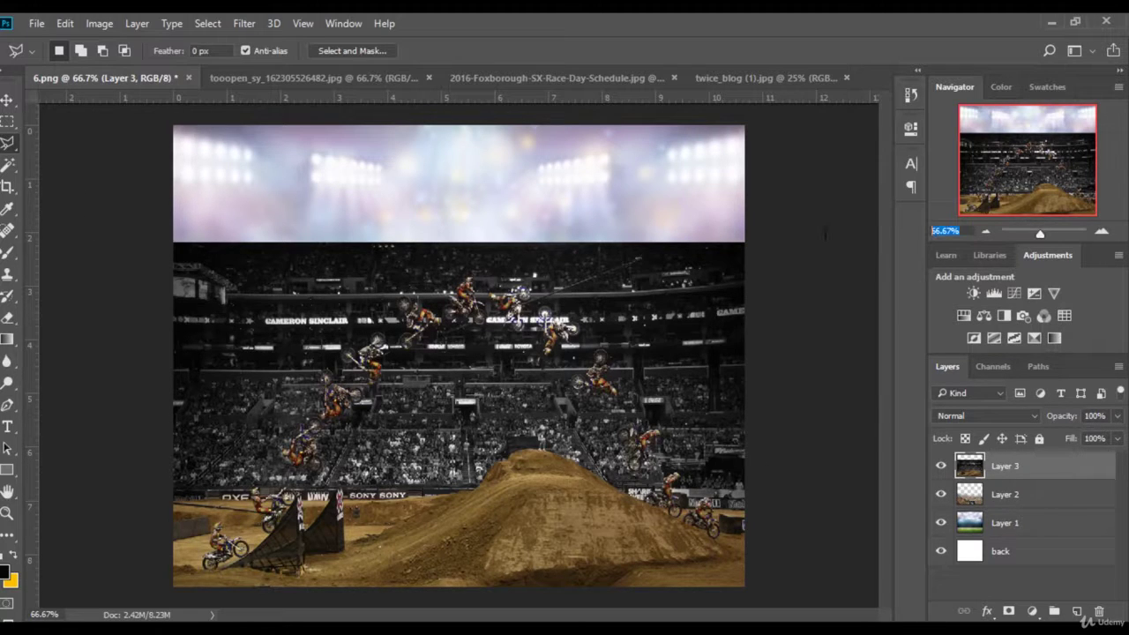
pyautogui.press('Return')
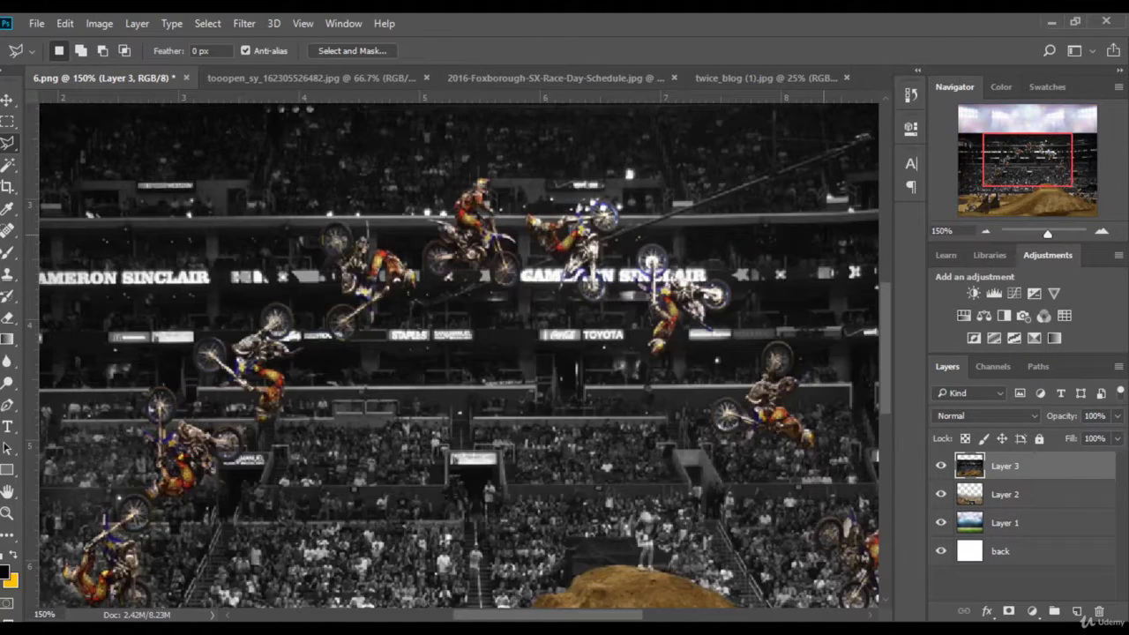
pyautogui.click(1093, 197)
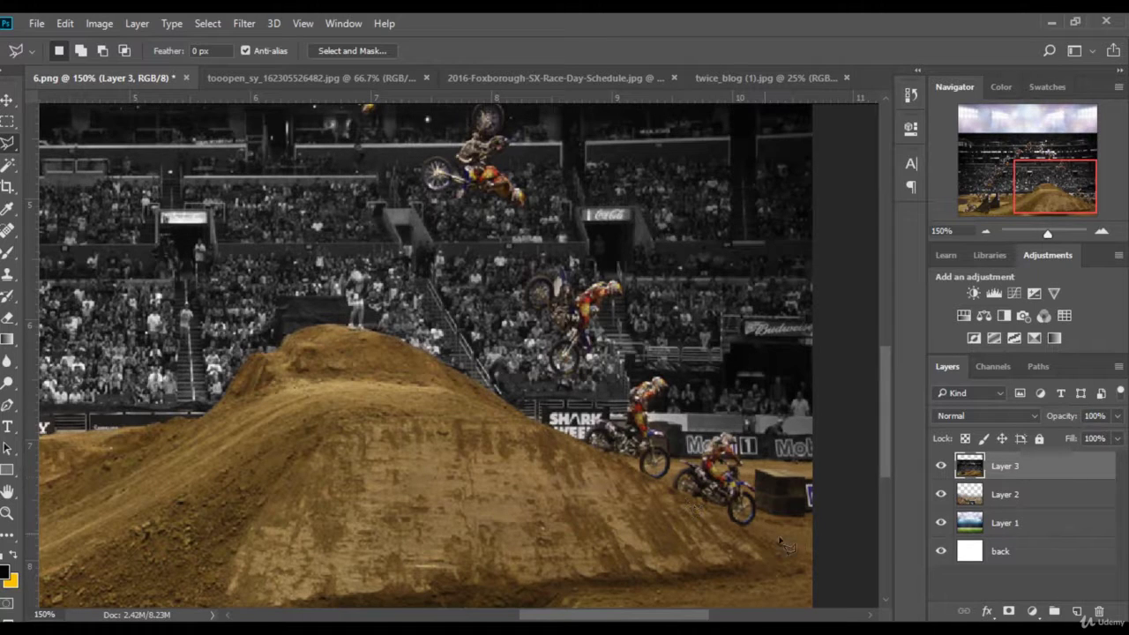
pyautogui.click(816, 532)
pyautogui.click(744, 525)
pyautogui.click(711, 510)
pyautogui.click(677, 494)
pyautogui.click(657, 486)
pyautogui.click(535, 426)
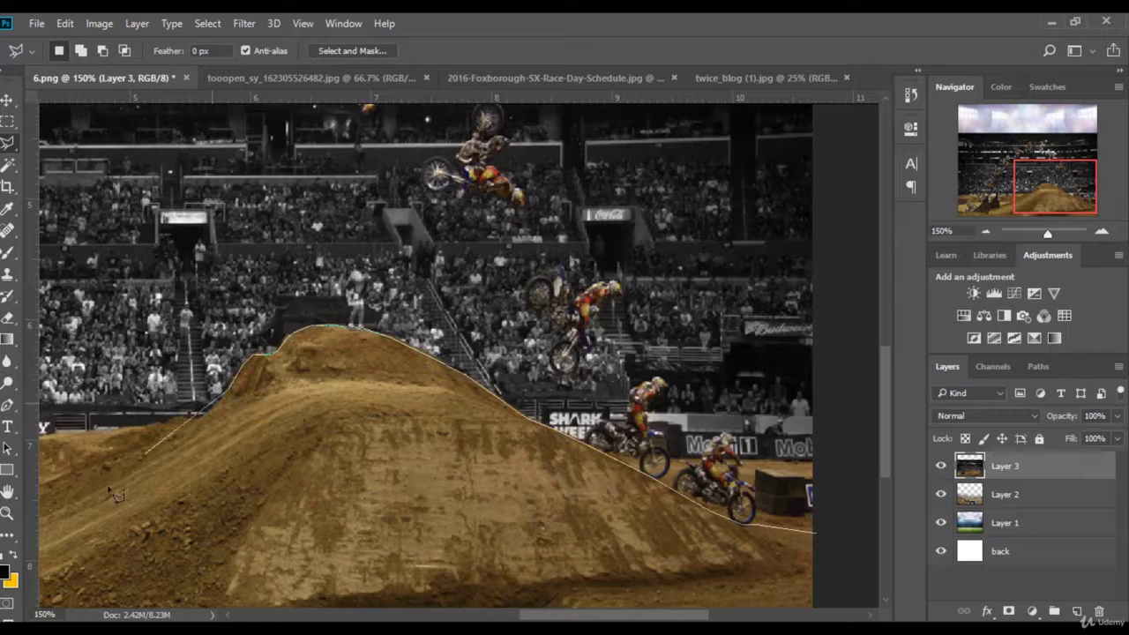
pyautogui.hscroll(-5, 238, 394)
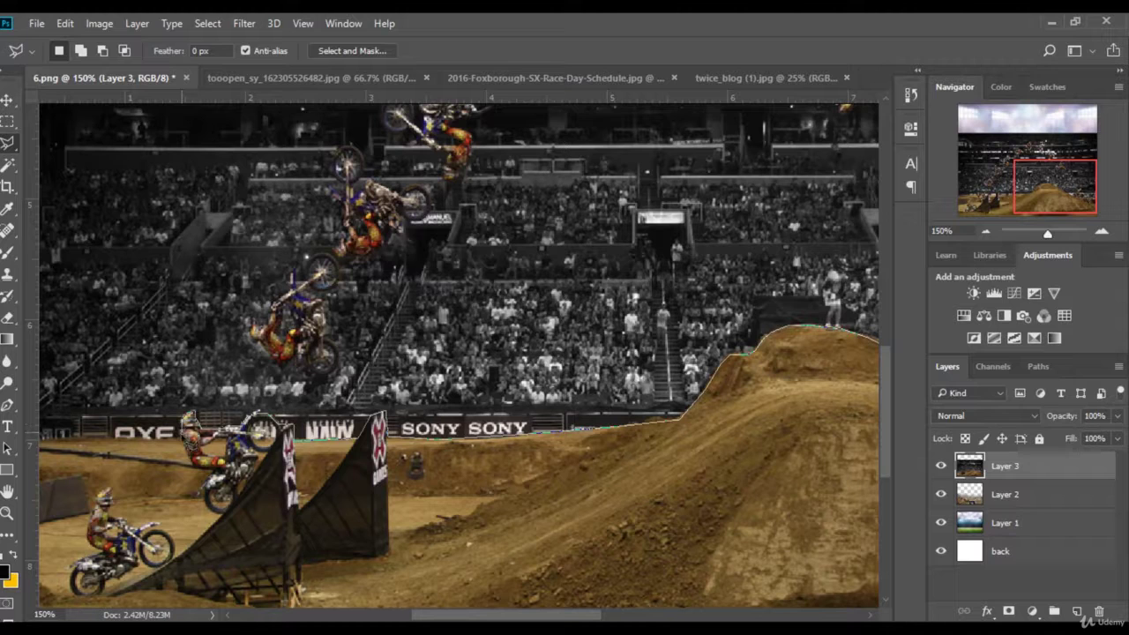
pyautogui.hscroll(-4, 186, 445)
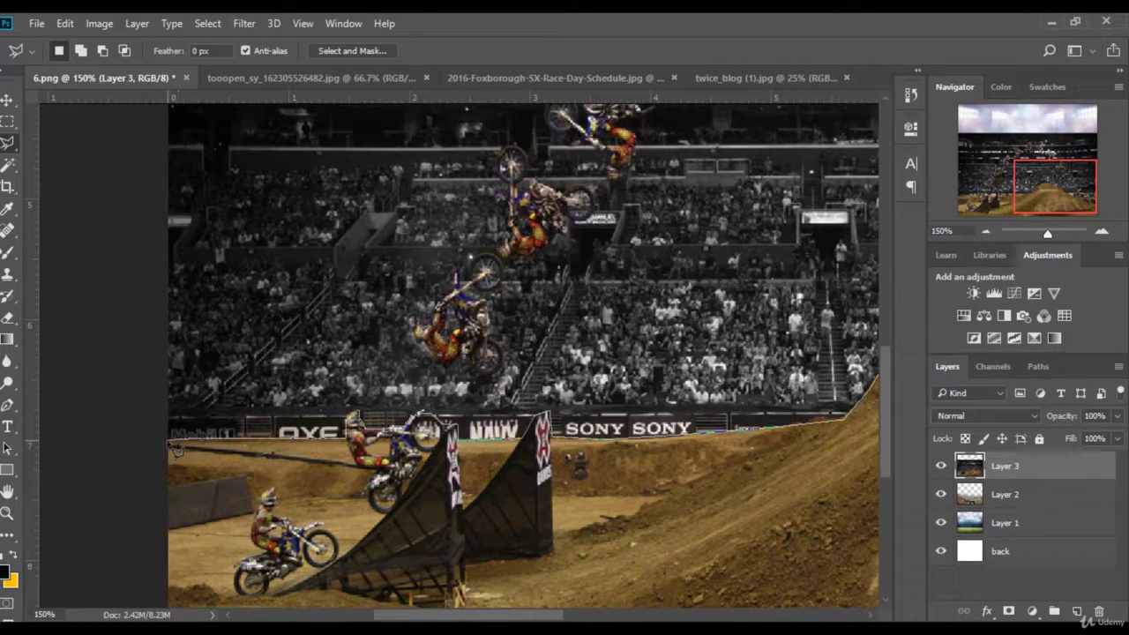
pyautogui.click(166, 438)
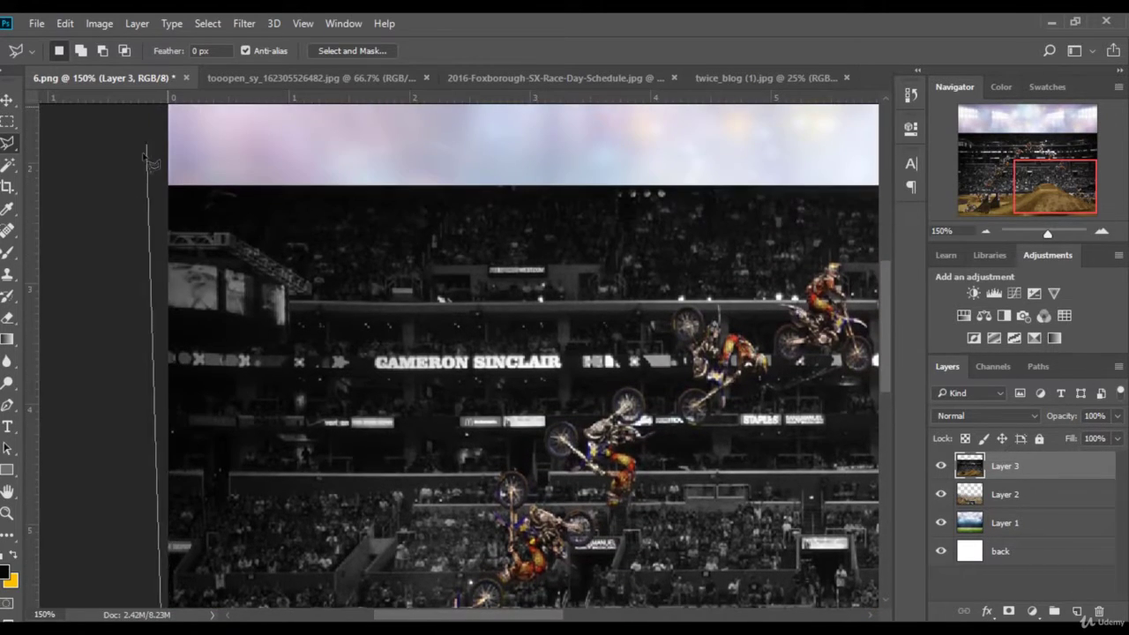
pyautogui.click(150, 152)
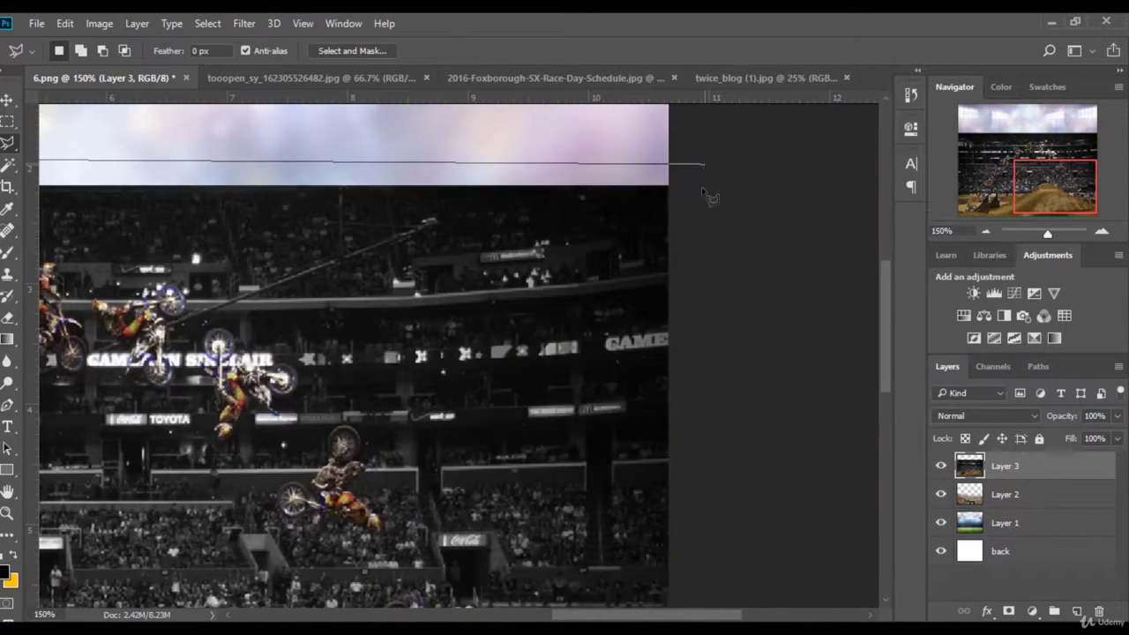
pyautogui.click(709, 193)
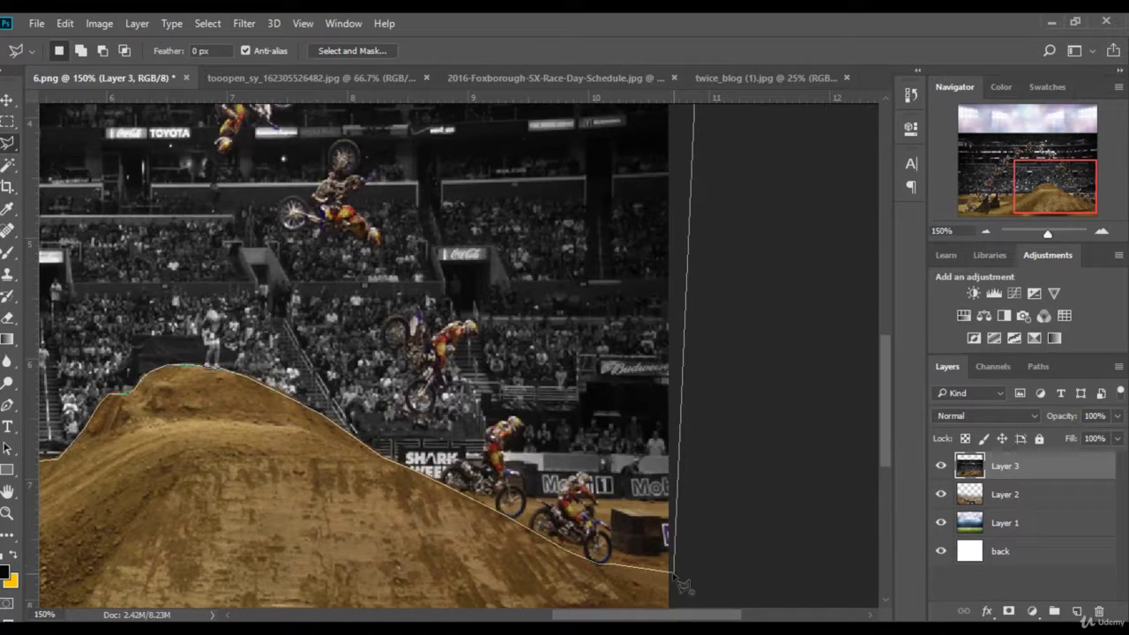
pyautogui.click(673, 569)
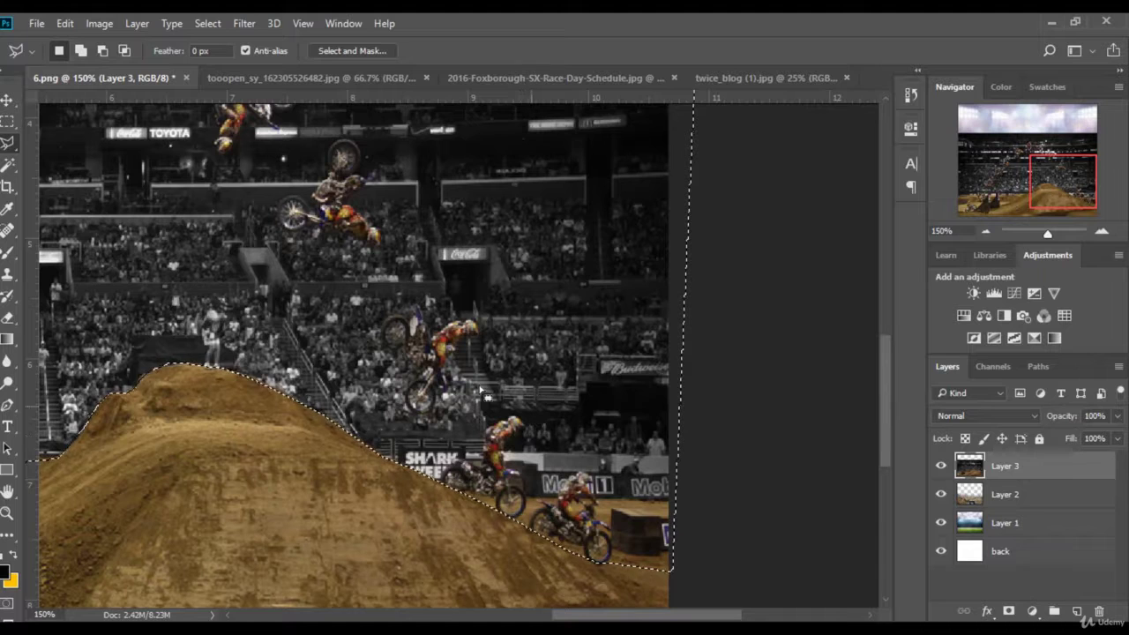
# Delete the selected stands from the dirt ramp layer, clear the selection and check the cut edge at 100% zoom.
pyautogui.click(957, 231)
pyautogui.write('5')
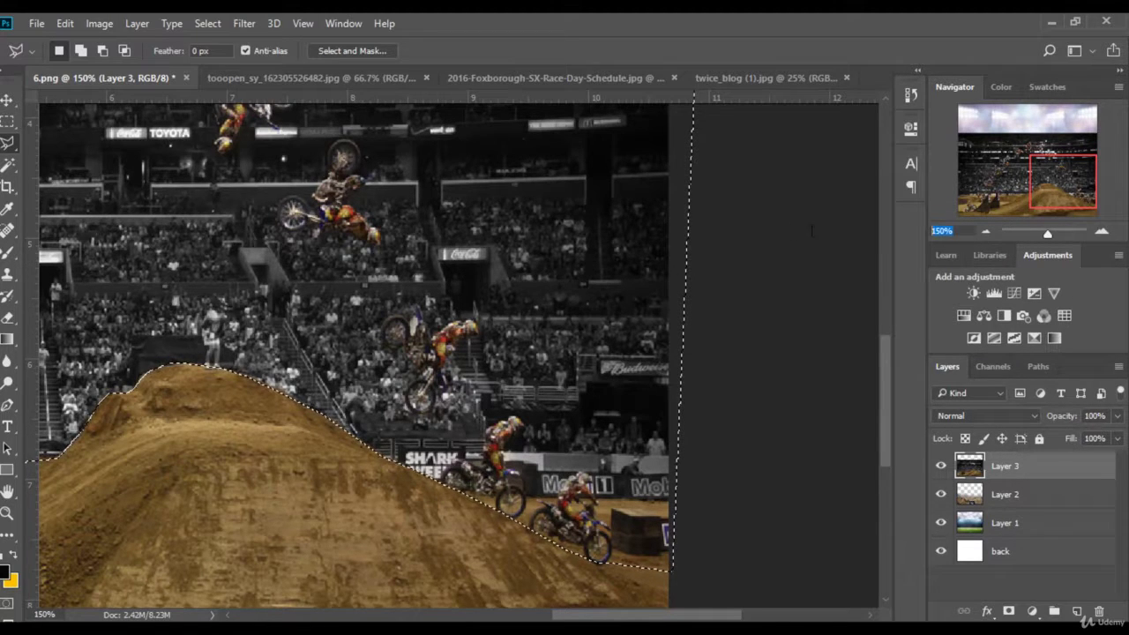
pyautogui.write('0')
pyautogui.press('Return')
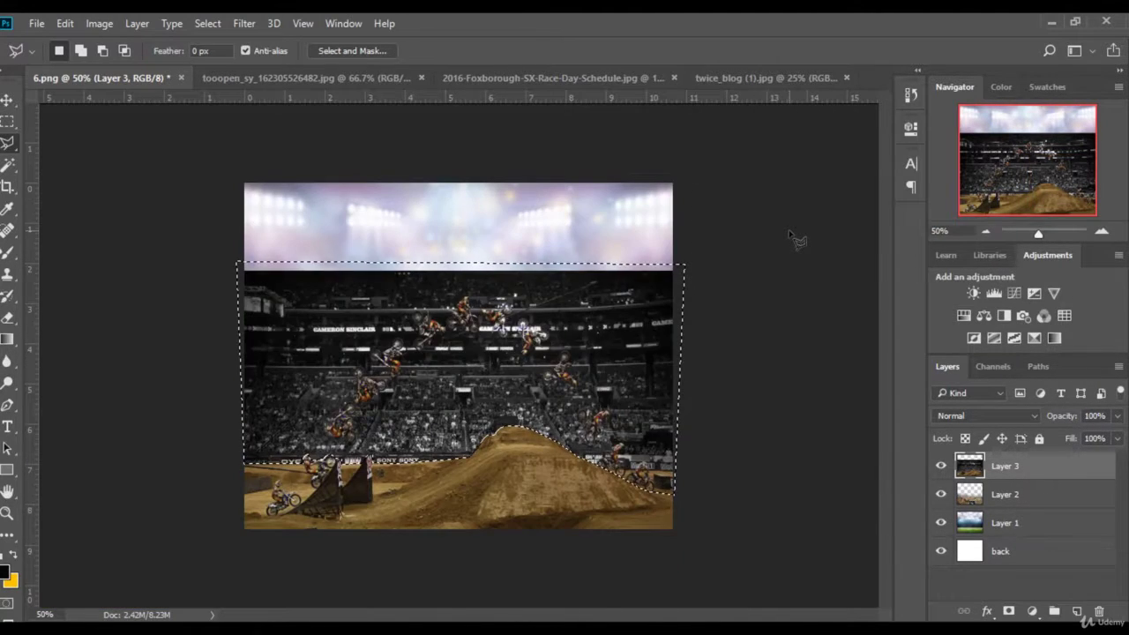
pyautogui.press('Delete')
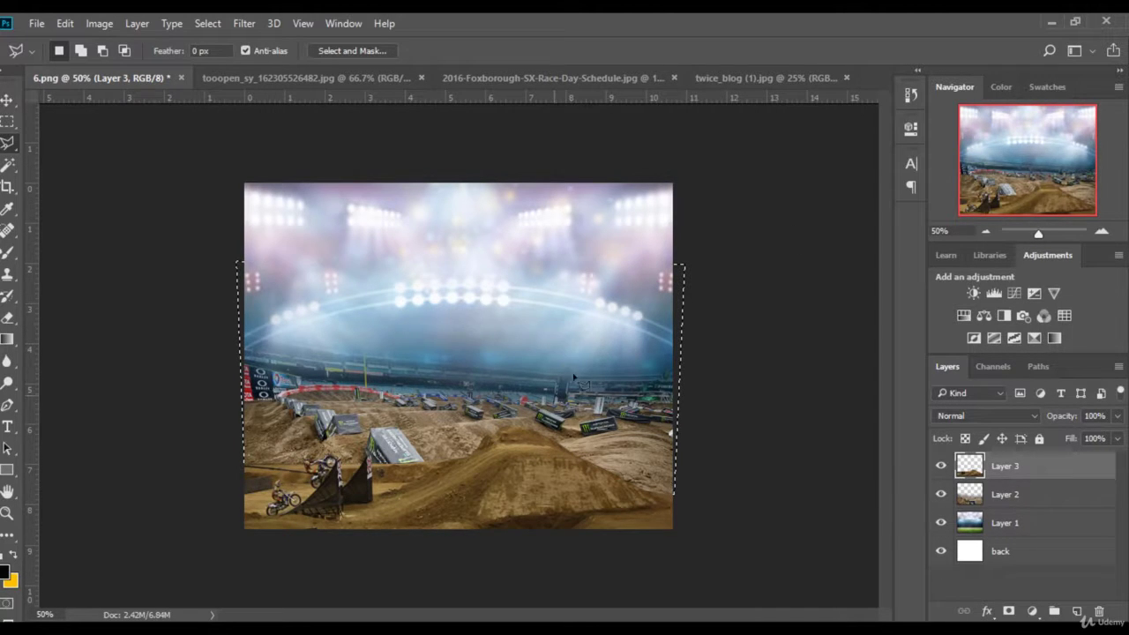
pyautogui.click(940, 231)
pyautogui.write('100')
pyautogui.press('Return')
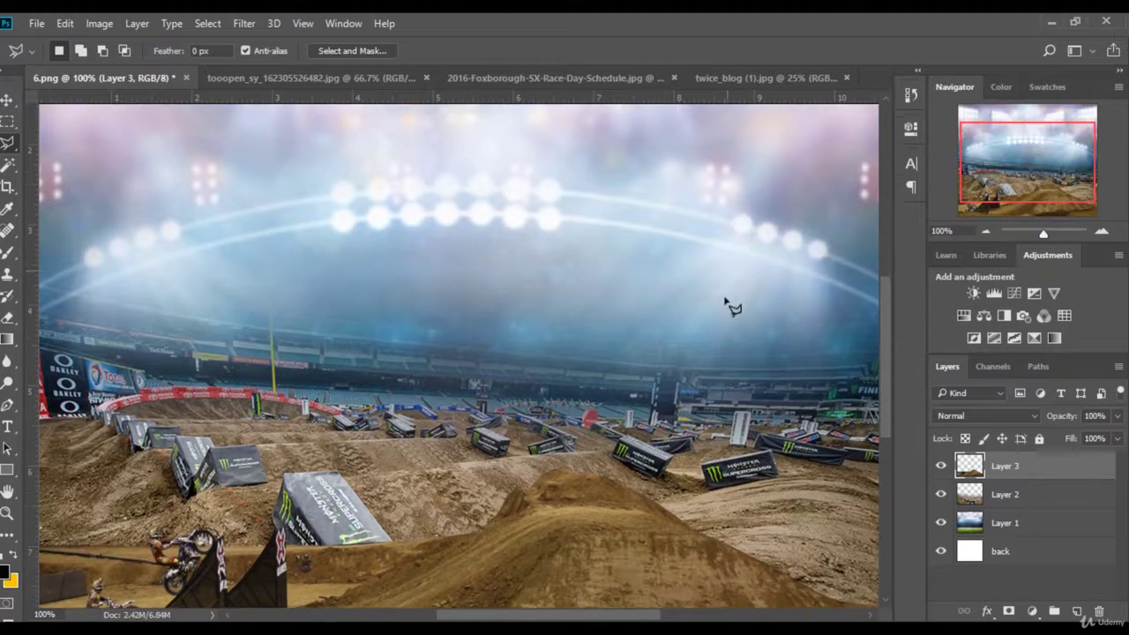
pyautogui.scroll(-3, 732, 308)
pyautogui.scroll(1, 628, 421)
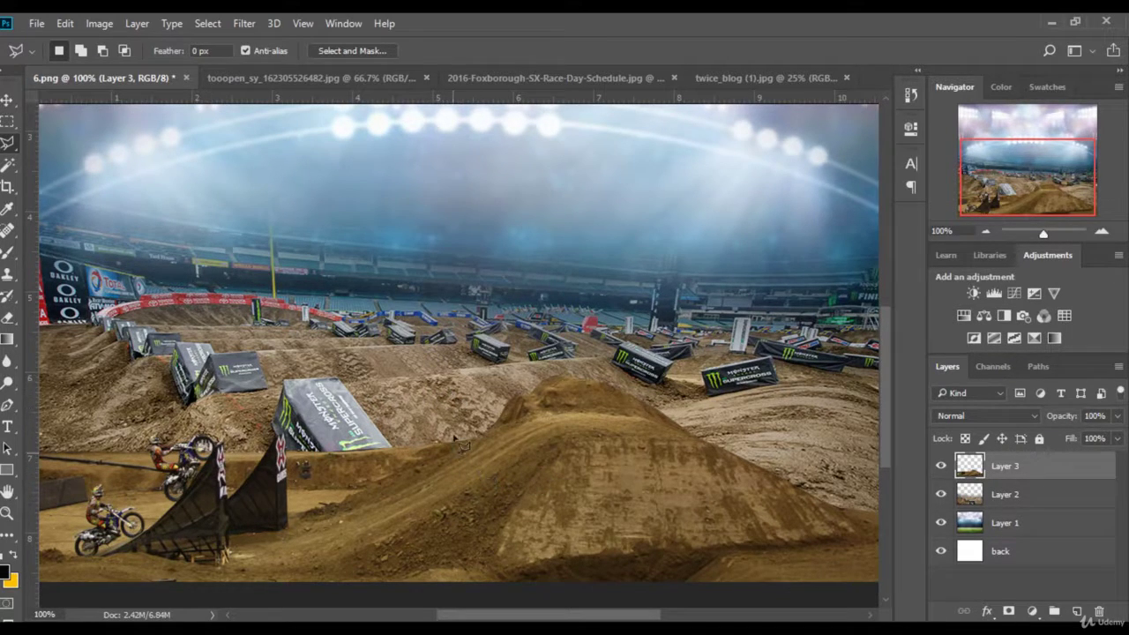
# Adjust the dirt ramp layer's Hue/Saturation to saturation -18 and lightness +7.
pyautogui.click(944, 231)
pyautogui.write('75')
pyautogui.press('Return')
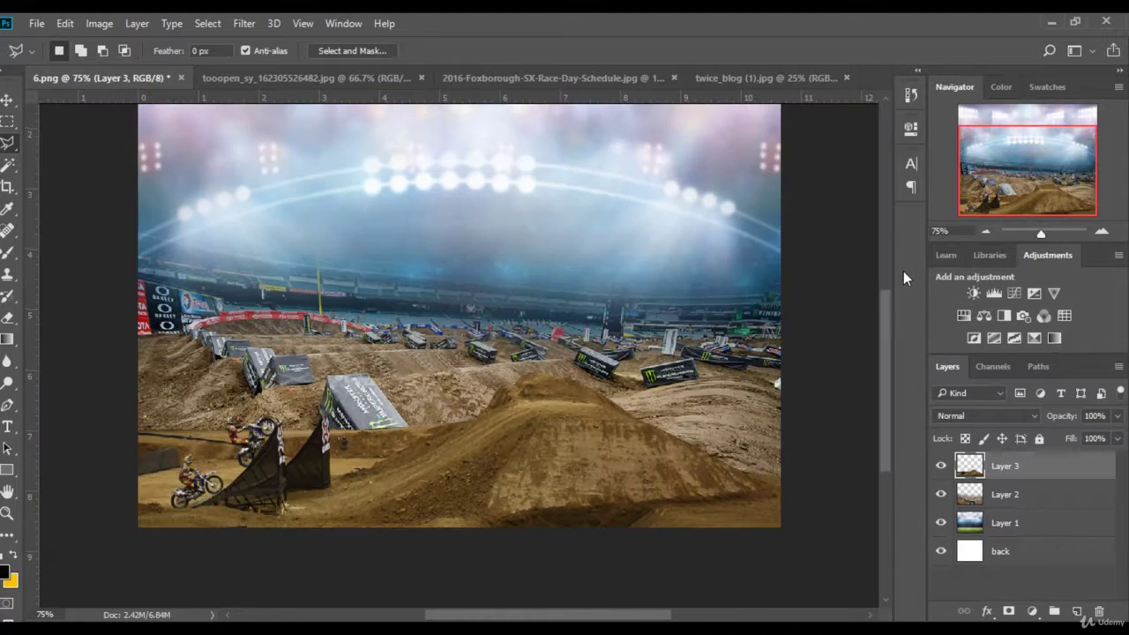
pyautogui.click(100, 24)
pyautogui.moveTo(165, 72)
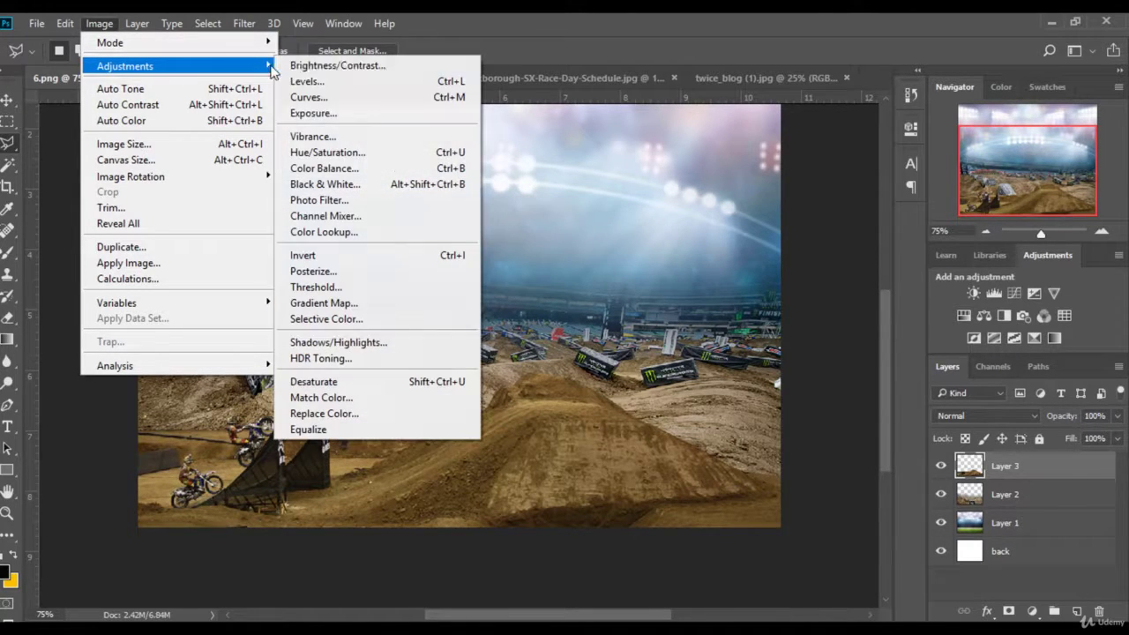
pyautogui.click(365, 156)
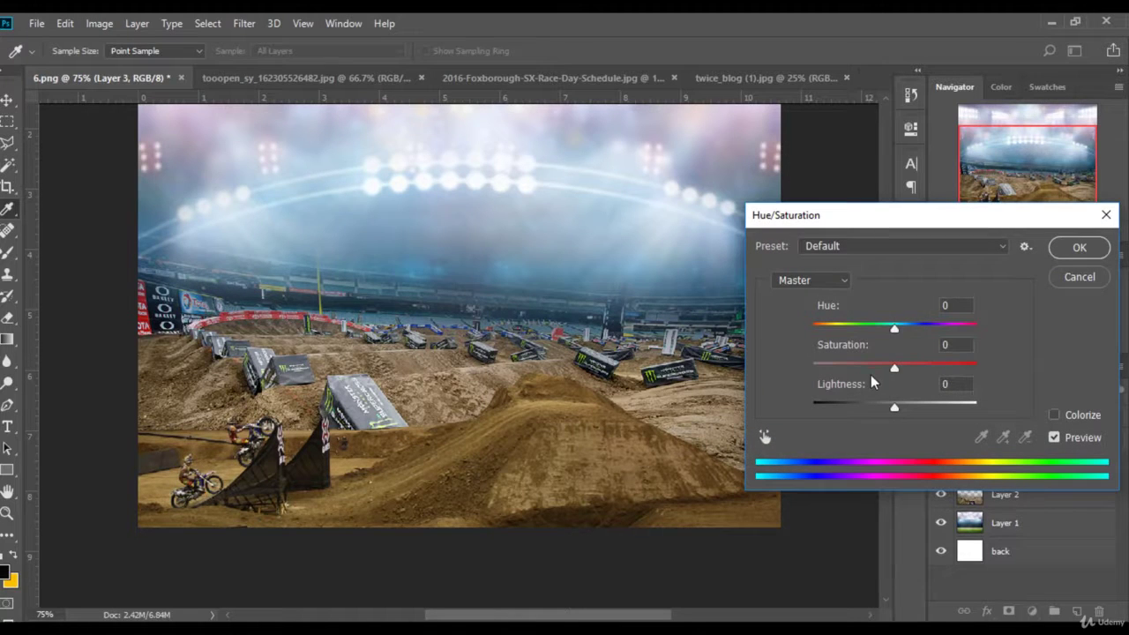
pyautogui.moveTo(894, 412)
pyautogui.mouseDown()
pyautogui.moveTo(880, 409)
pyautogui.moveTo(899, 415)
pyautogui.mouseUp()
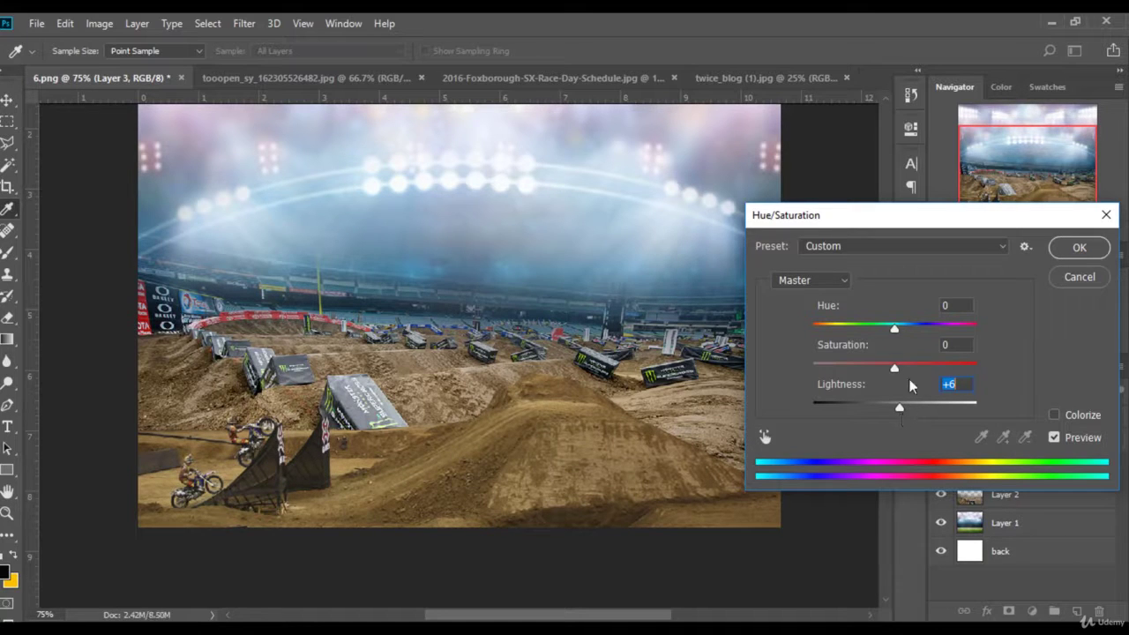
pyautogui.moveTo(904, 405); pyautogui.dragTo(900, 408)
pyautogui.moveTo(891, 367); pyautogui.dragTo(883, 366)
pyautogui.moveTo(883, 371); pyautogui.dragTo(879, 371)
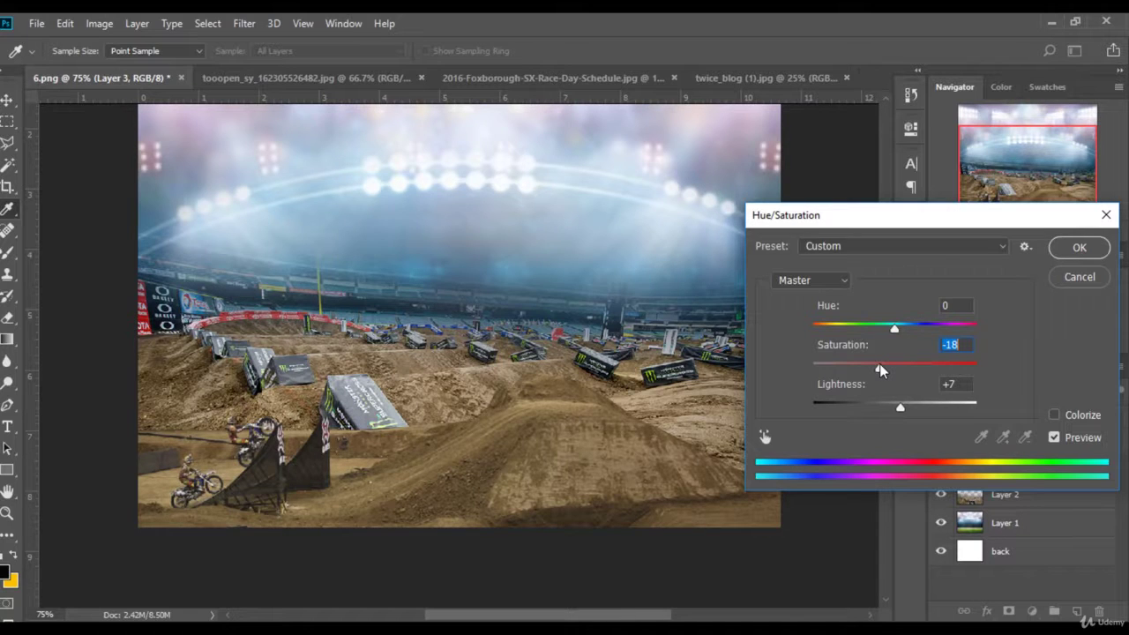
pyautogui.click(1082, 249)
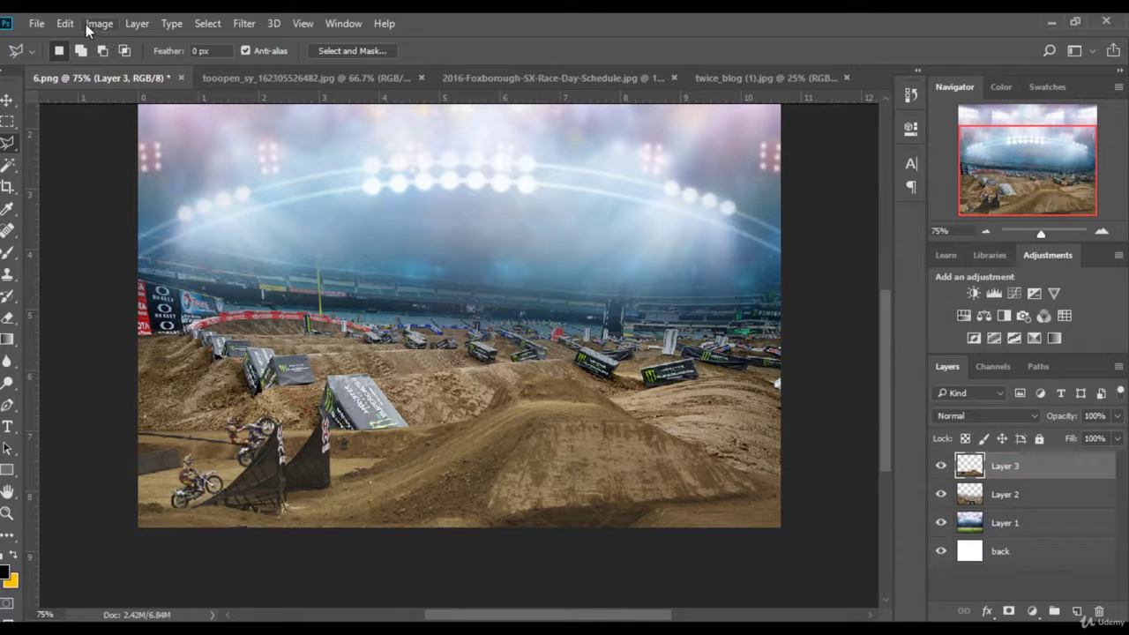
# Apply Levels to the dirt ramp layer with the shadow input at 9 and a slightly lowered highlight input.
pyautogui.click(96, 24)
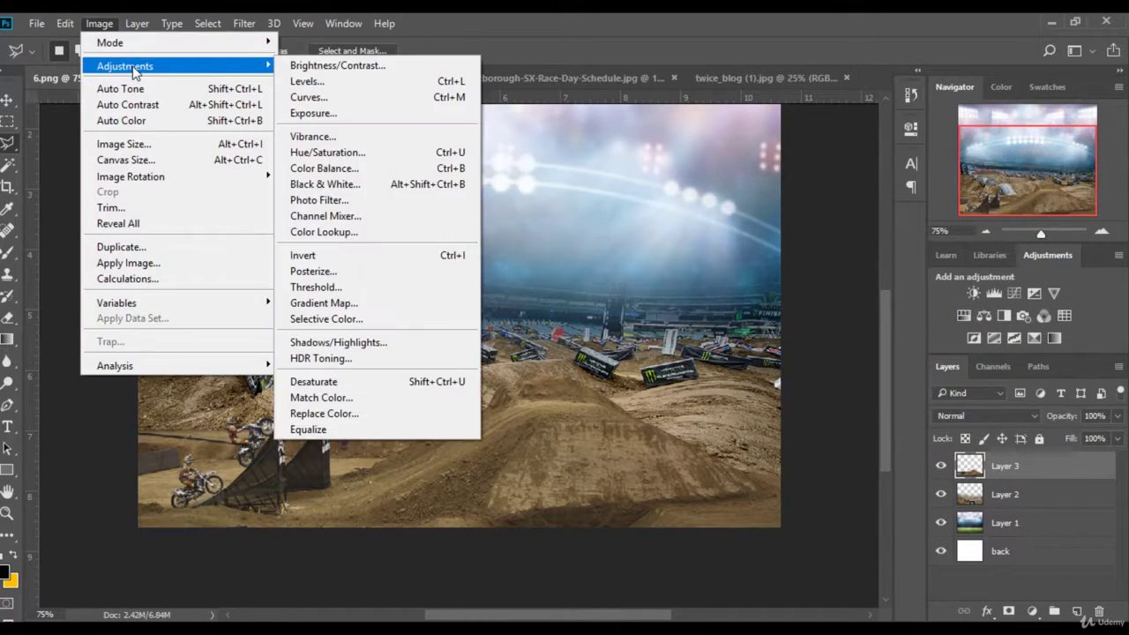
pyautogui.click(304, 81)
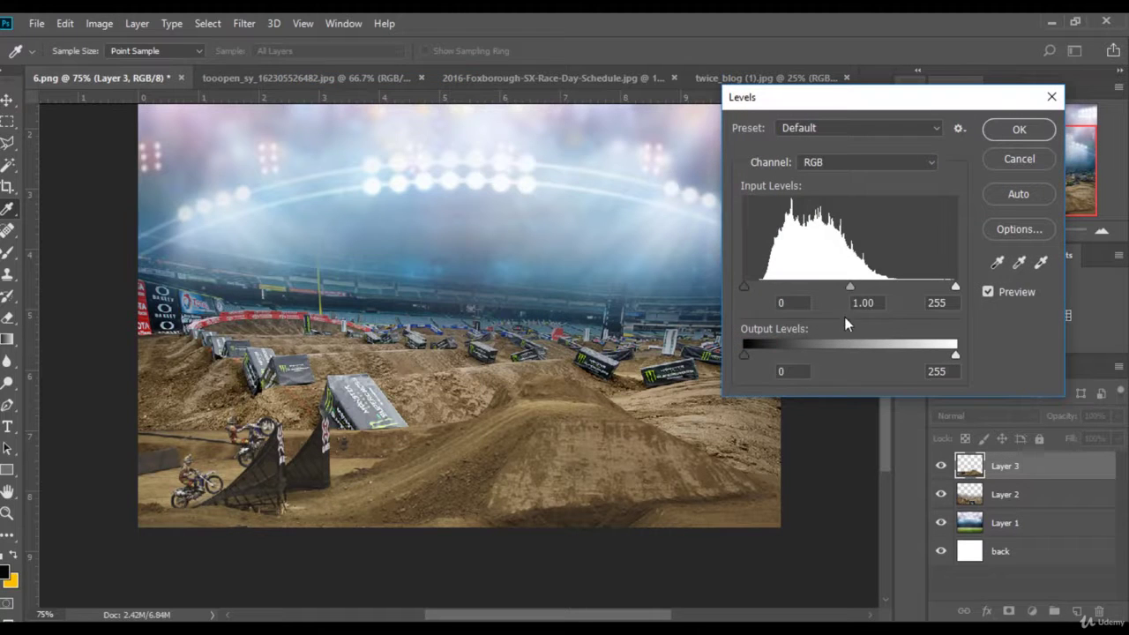
pyautogui.moveTo(748, 286); pyautogui.dragTo(751, 286)
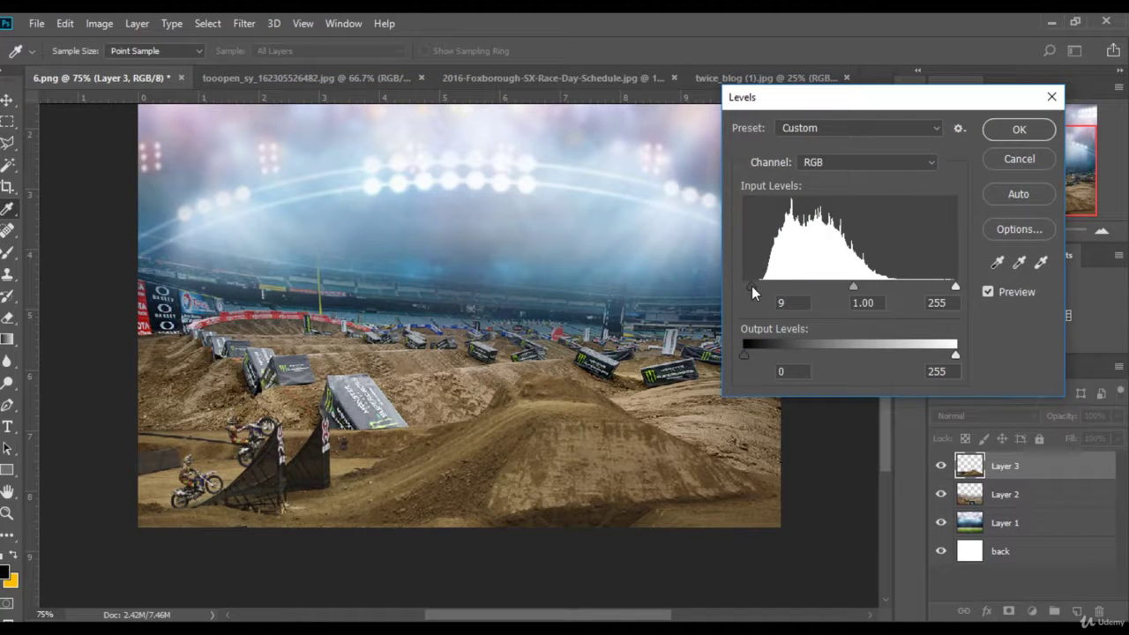
pyautogui.moveTo(955, 286); pyautogui.dragTo(948, 287)
pyautogui.click(1019, 129)
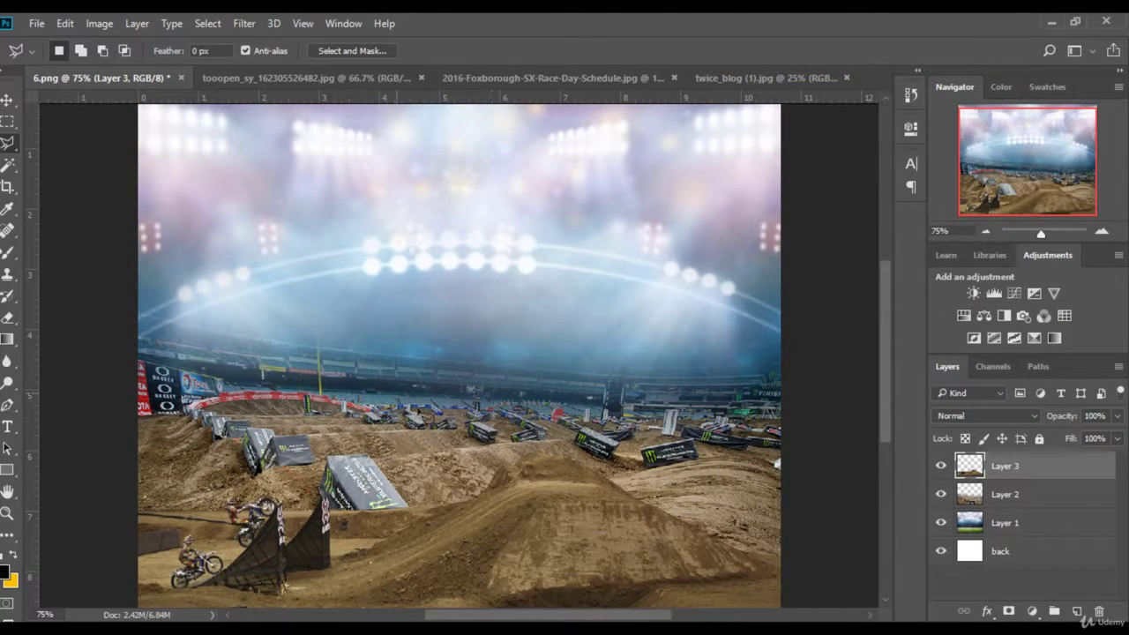
pyautogui.scroll(1, 529, 390)
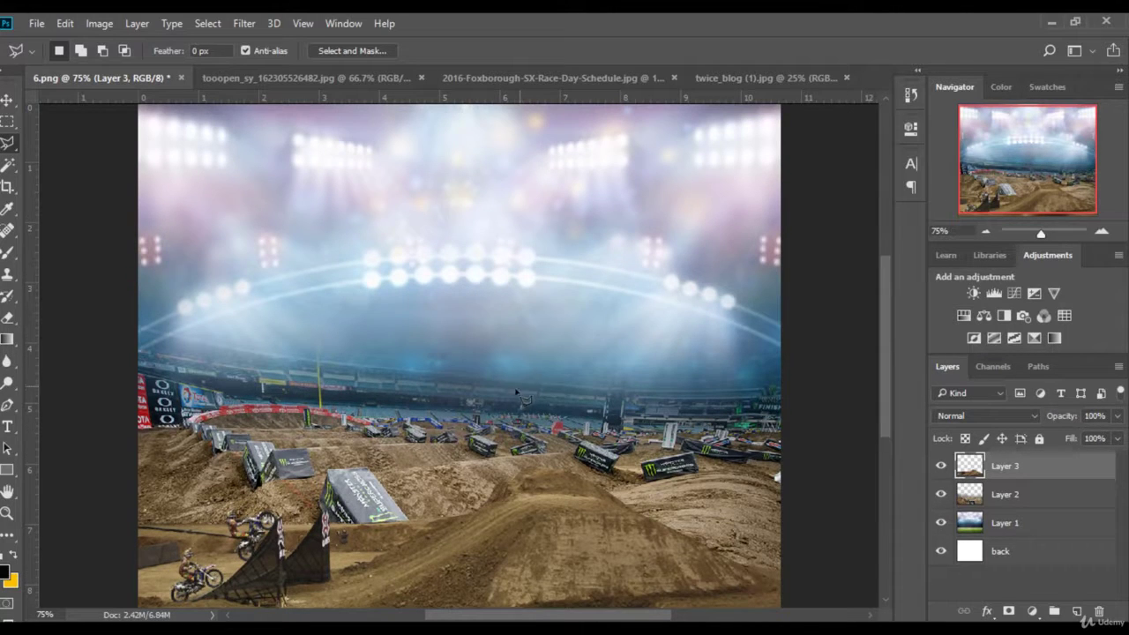
pyautogui.scroll(-2, 477, 401)
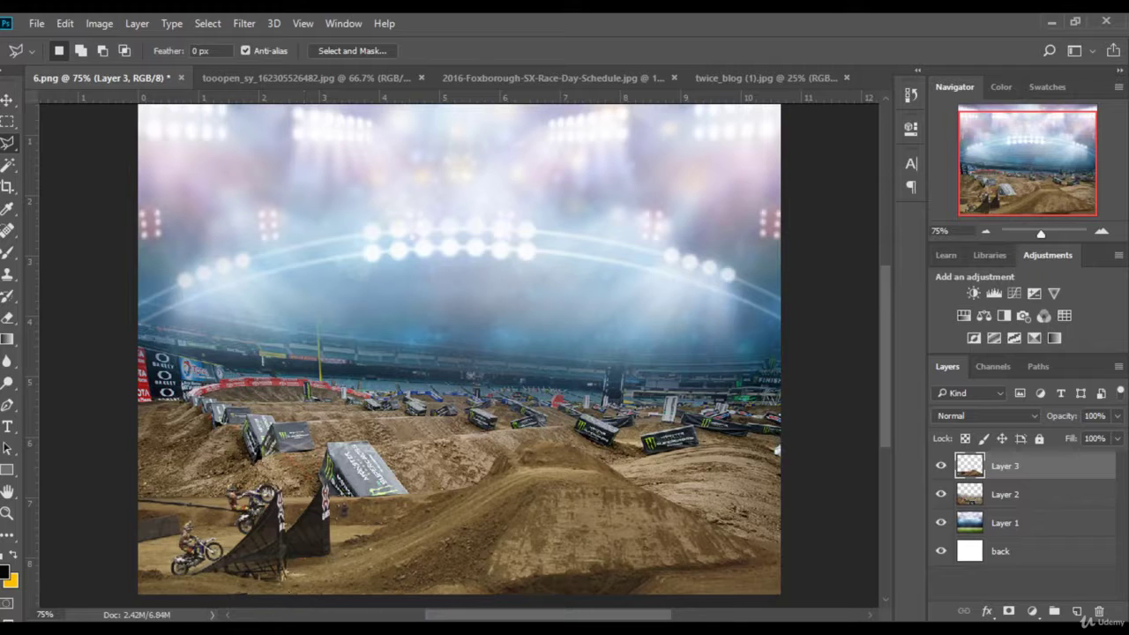
# Open motoCrossJump2 (1) from the image folder in Adobe Photoshop CC 2018.
pyautogui.click(168, 631)
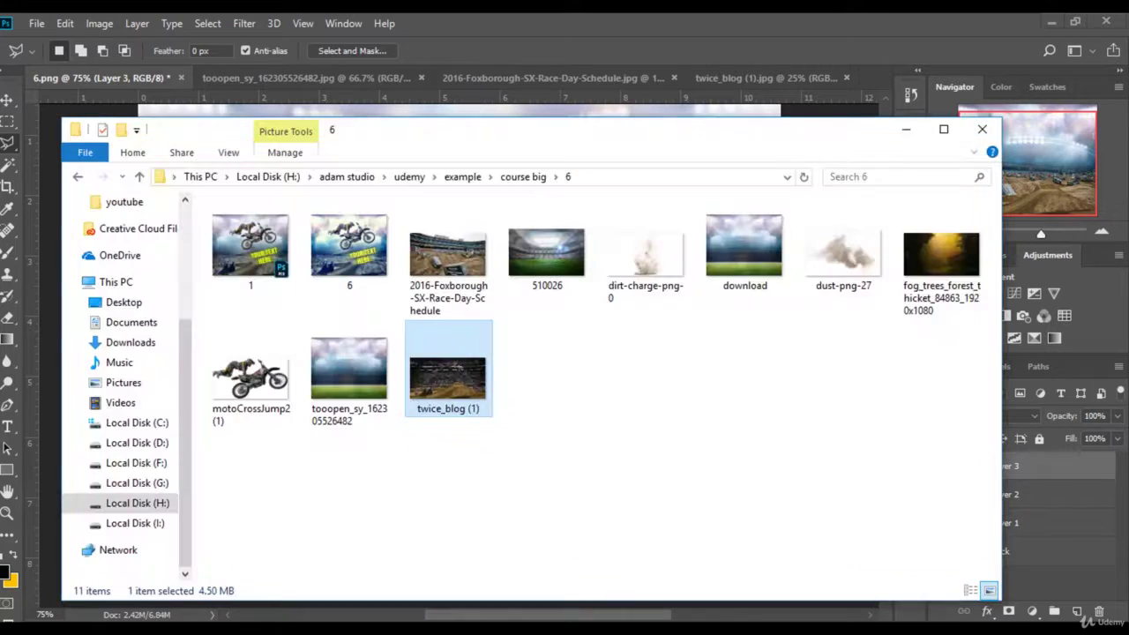
pyautogui.doubleClick(251, 378)
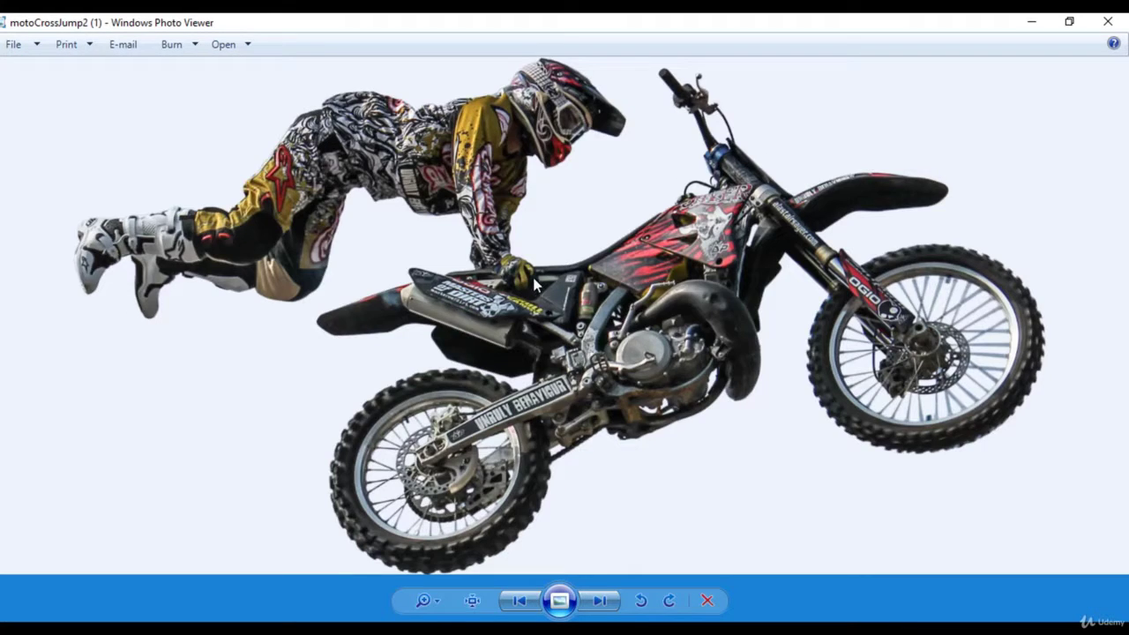
pyautogui.rightClick(534, 281)
pyautogui.moveTo(628, 287)
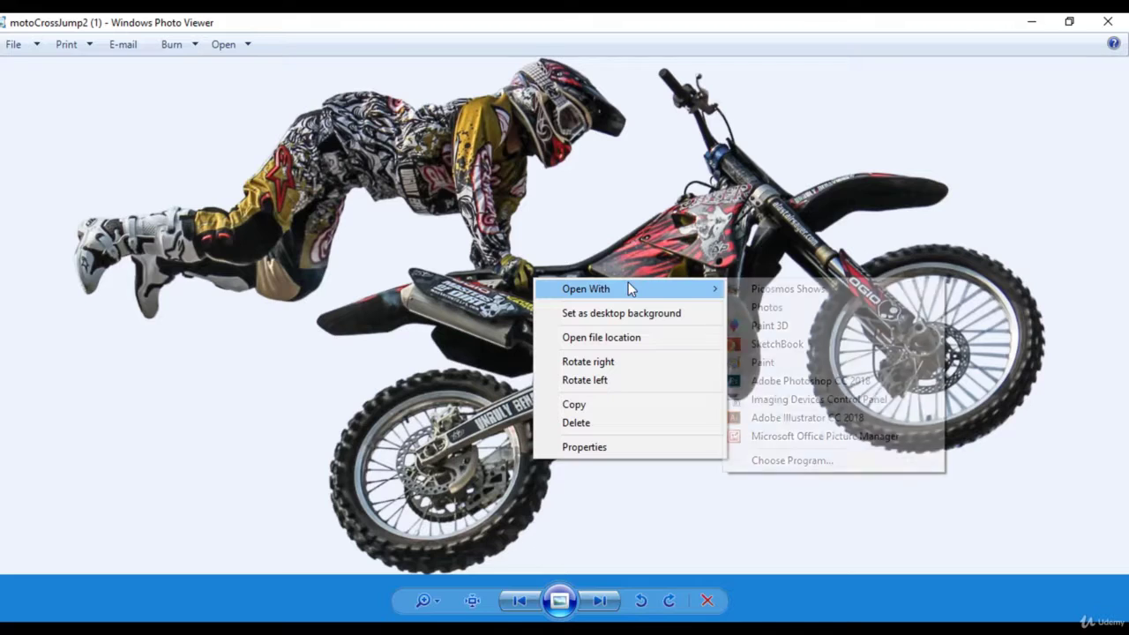
pyautogui.click(783, 384)
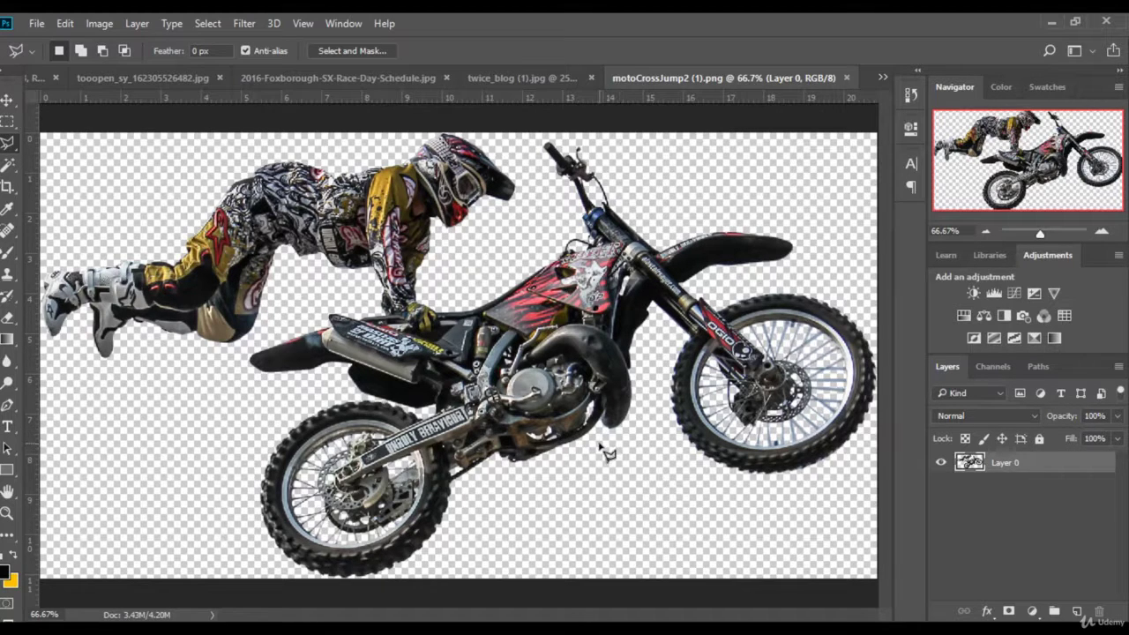
# Close the twice_blog (1) and 2016-Foxborough files and bring the motocross rider into 6.png as a new layer above the dirt ramp.
pyautogui.click(6, 99)
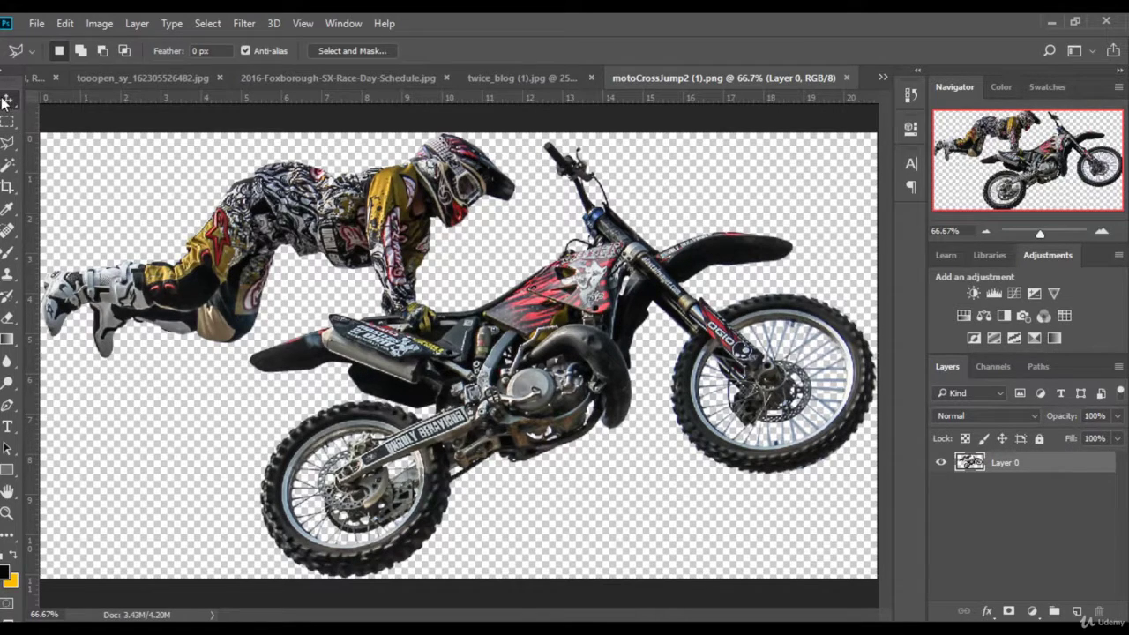
pyautogui.click(590, 79)
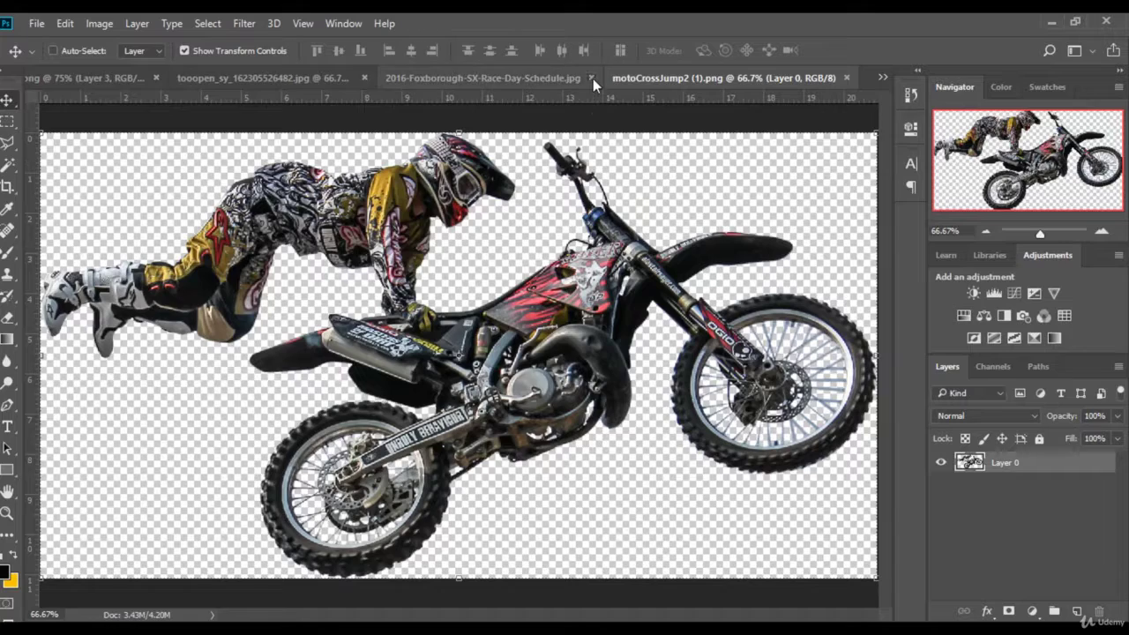
pyautogui.click(590, 79)
pyautogui.moveTo(337, 211); pyautogui.dragTo(520, 276)
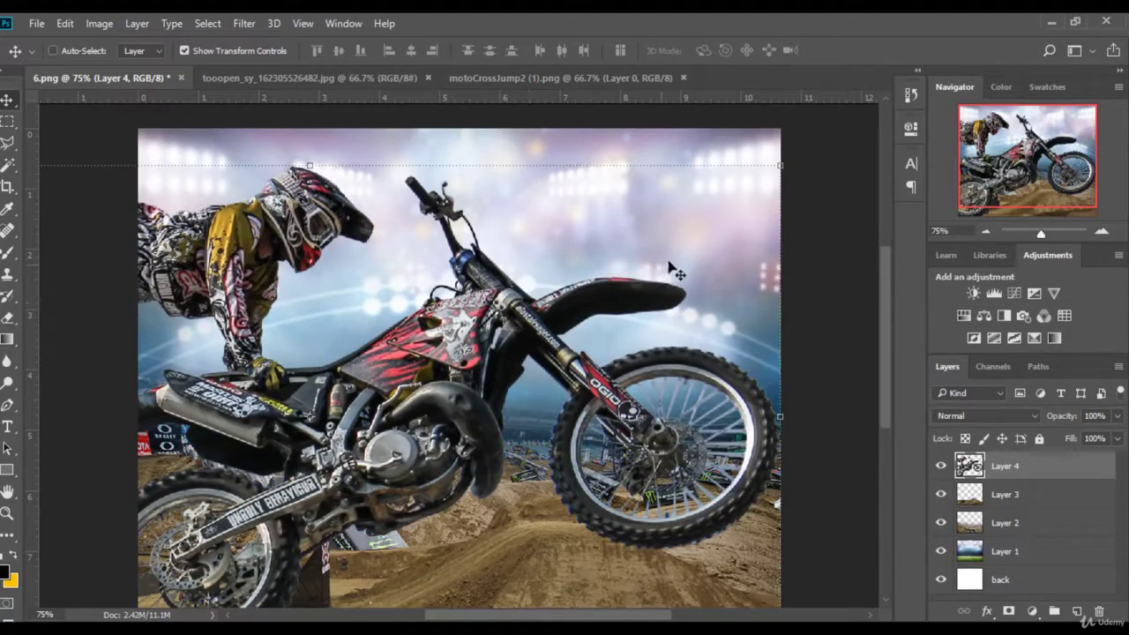
# Scale the motocross rider to about 35.7% width and 45.6% height and place it in mid-air above the dirt ramp.
pyautogui.hotkey('ctrl', 't')
pyautogui.moveTo(776, 167); pyautogui.dragTo(577, 231)
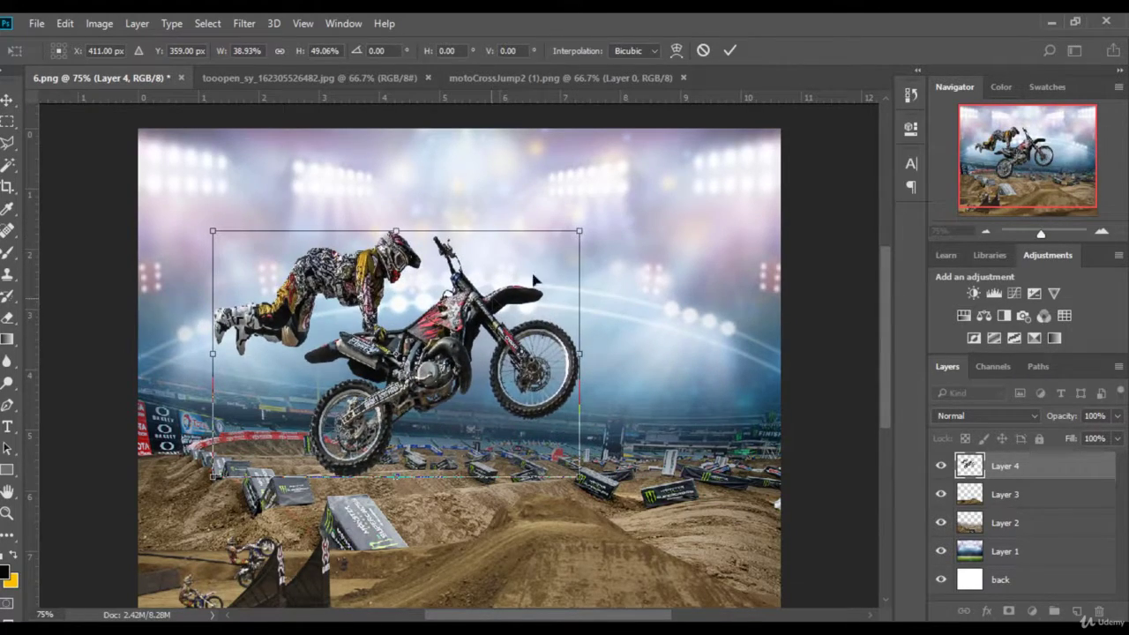
pyautogui.moveTo(533, 281); pyautogui.dragTo(609, 232)
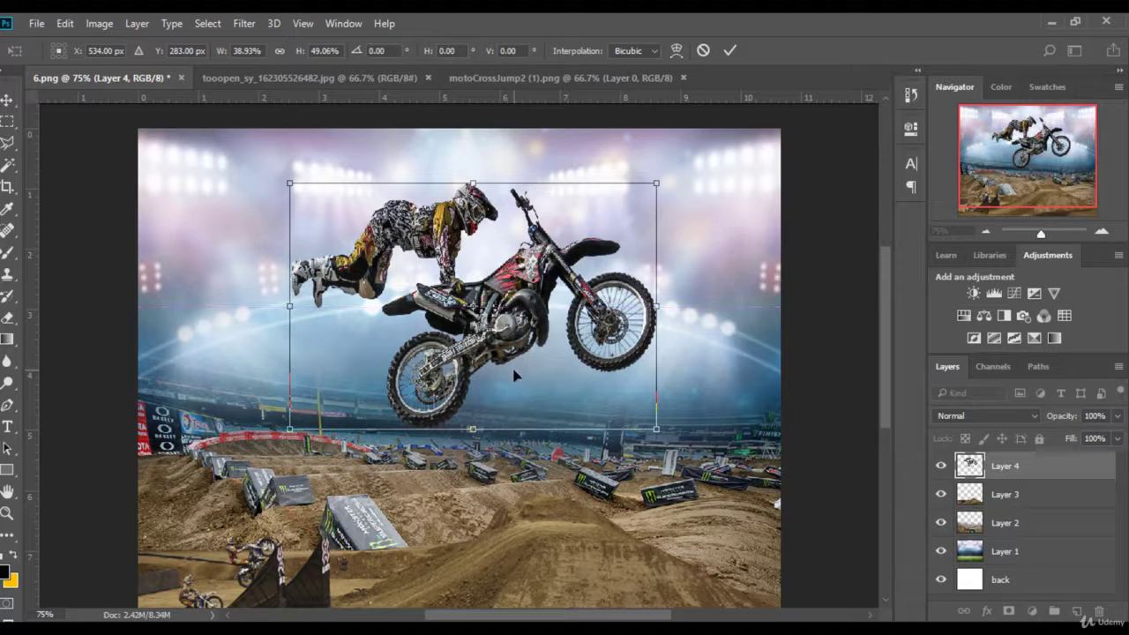
pyautogui.scroll(-2, 515, 376)
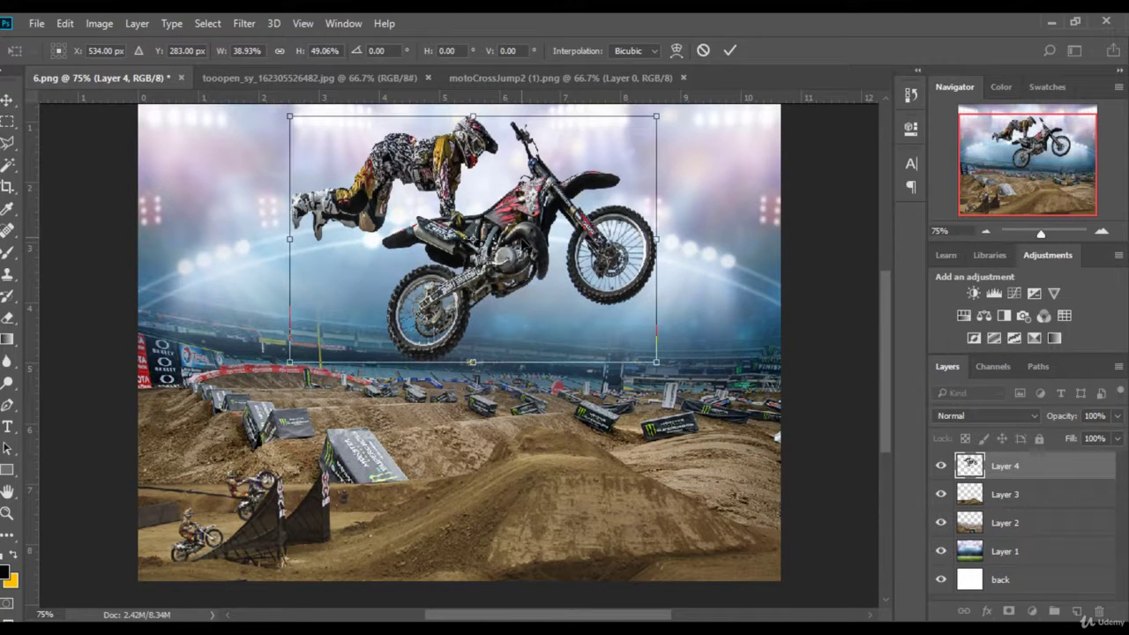
pyautogui.scroll(1, 526, 249)
pyautogui.scroll(1, 526, 256)
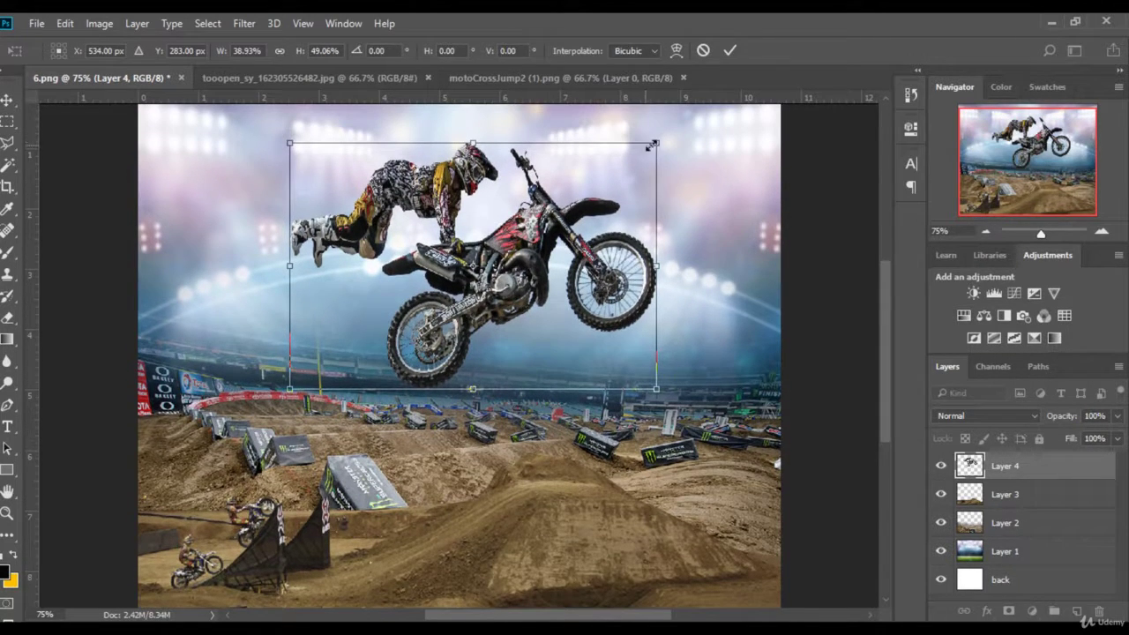
pyautogui.moveTo(653, 144); pyautogui.dragTo(628, 161)
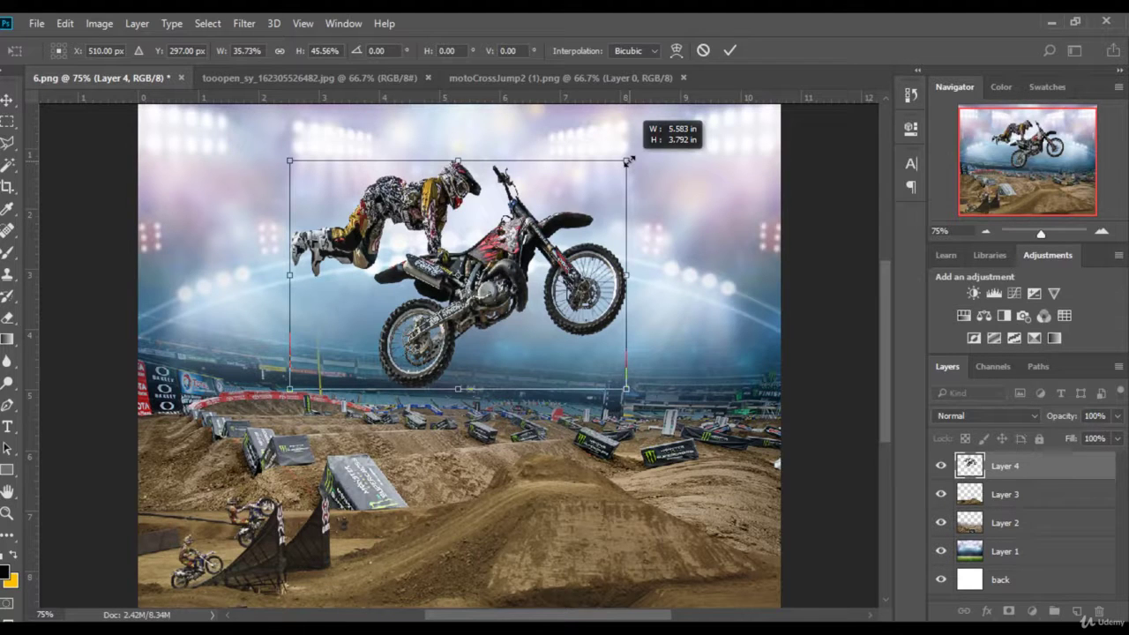
pyautogui.moveTo(518, 242); pyautogui.dragTo(542, 248)
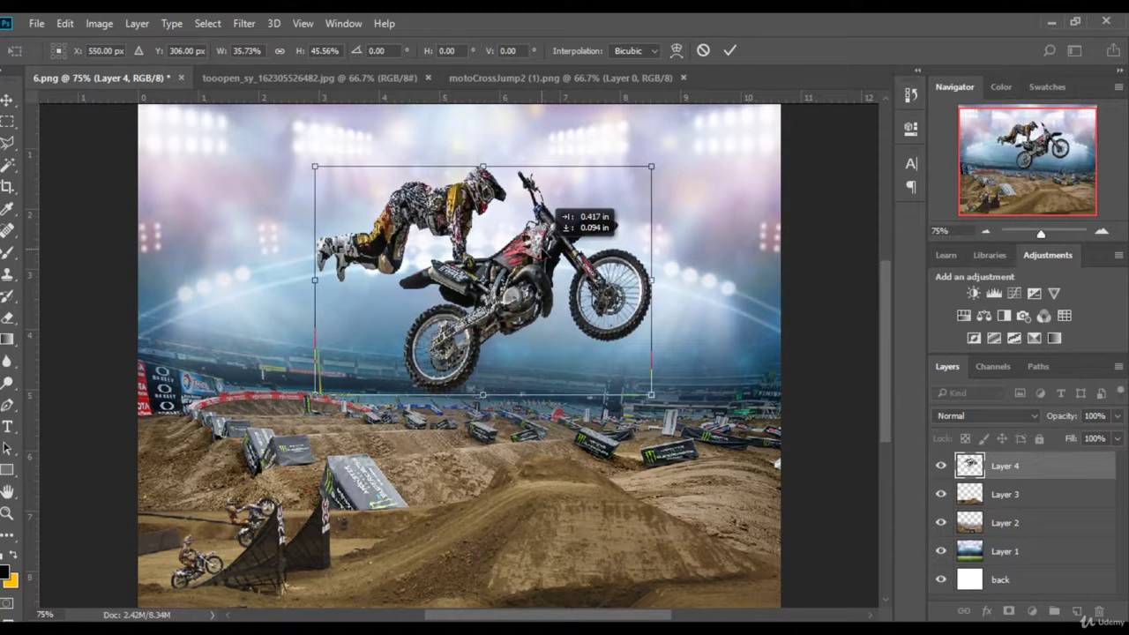
pyautogui.click(731, 51)
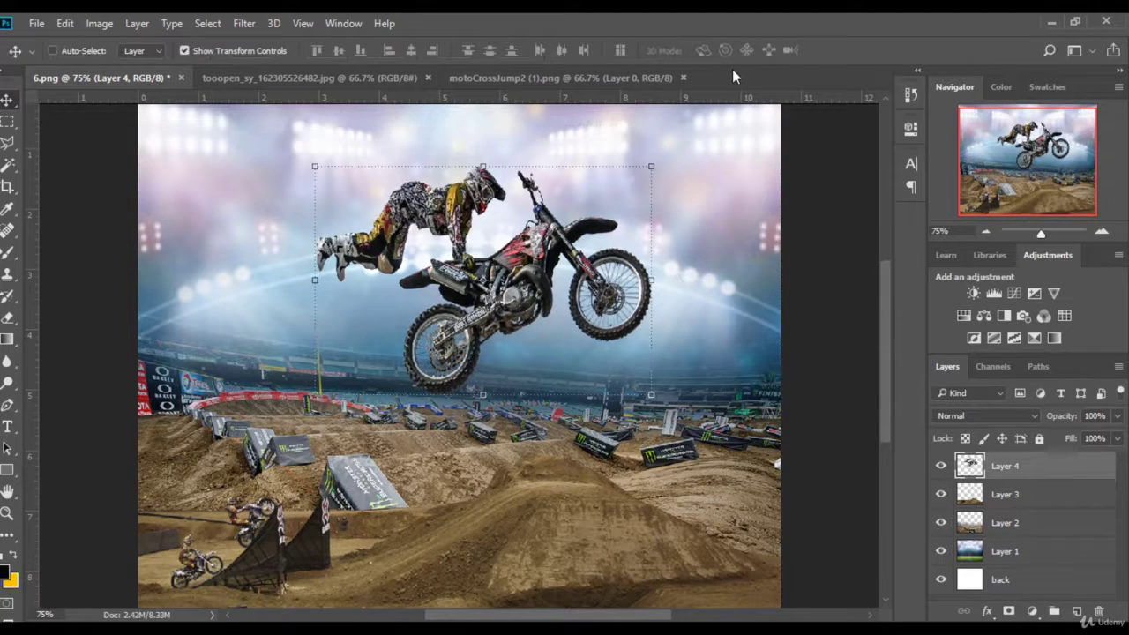
# Turn off the display of transform controls around the rider layer.
pyautogui.click(234, 50)
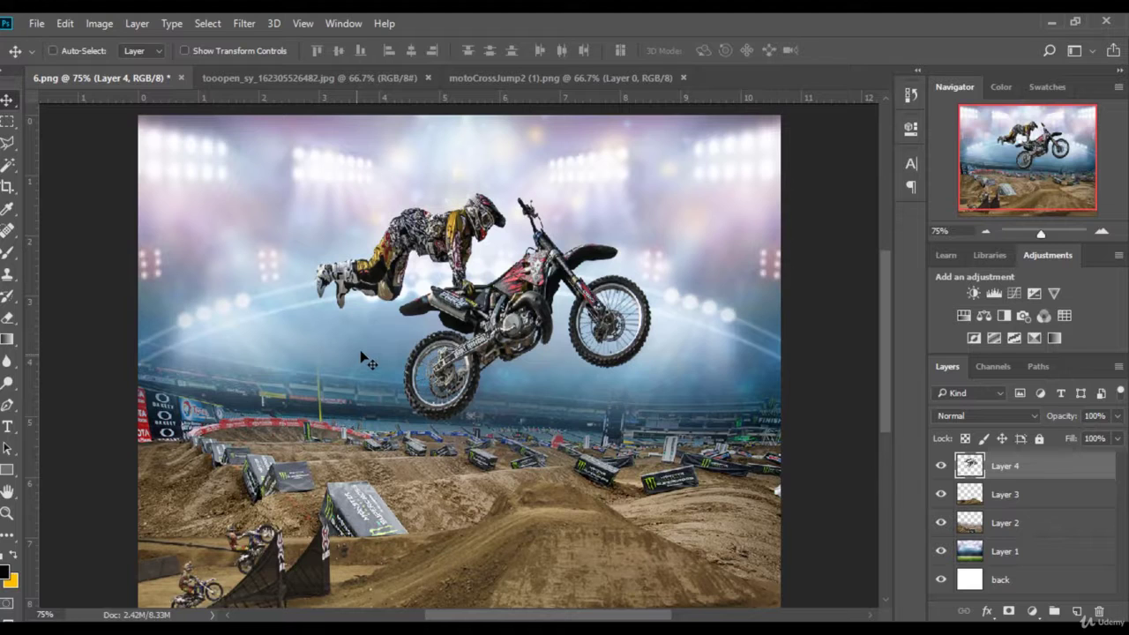
pyautogui.scroll(-2, 362, 355)
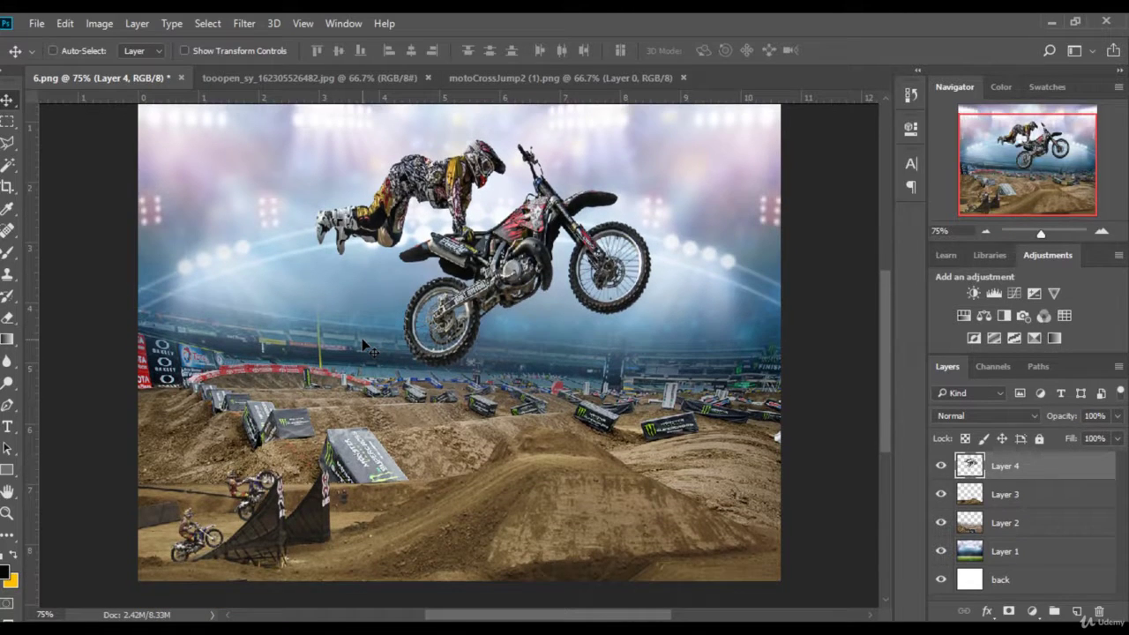
pyautogui.scroll(1, 382, 365)
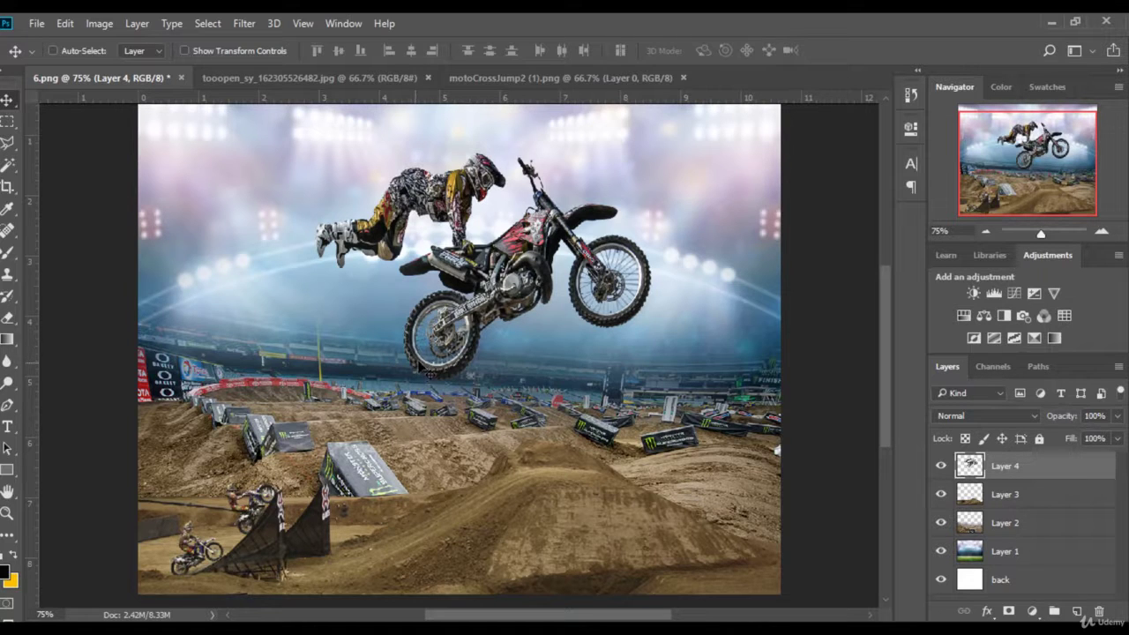
pyautogui.scroll(2, 571, 352)
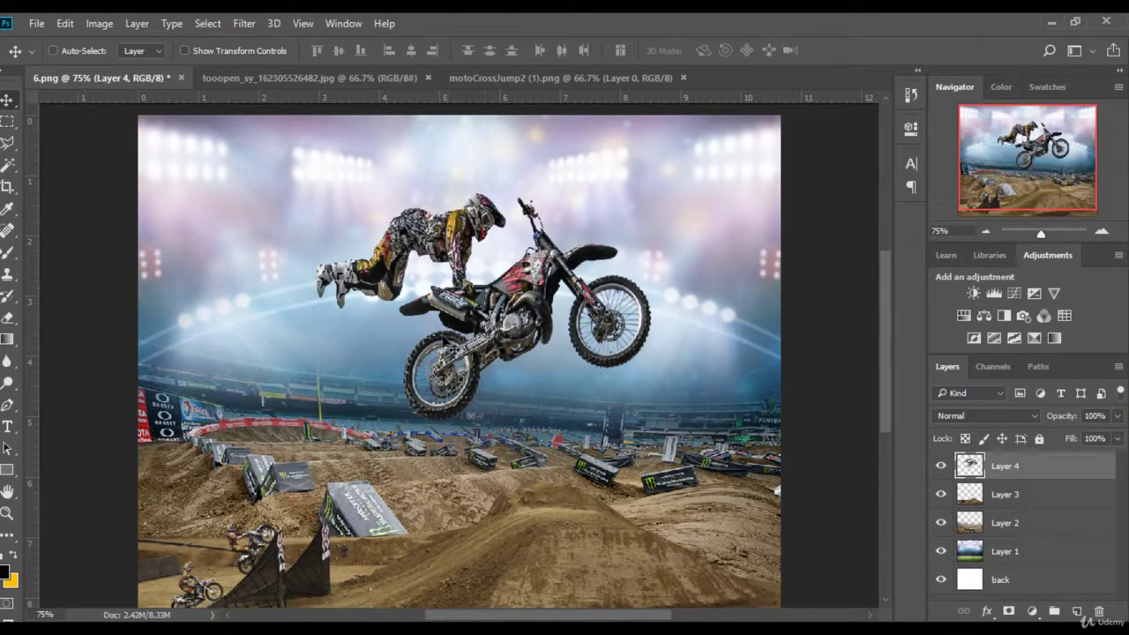
pyautogui.scroll(-2, 503, 319)
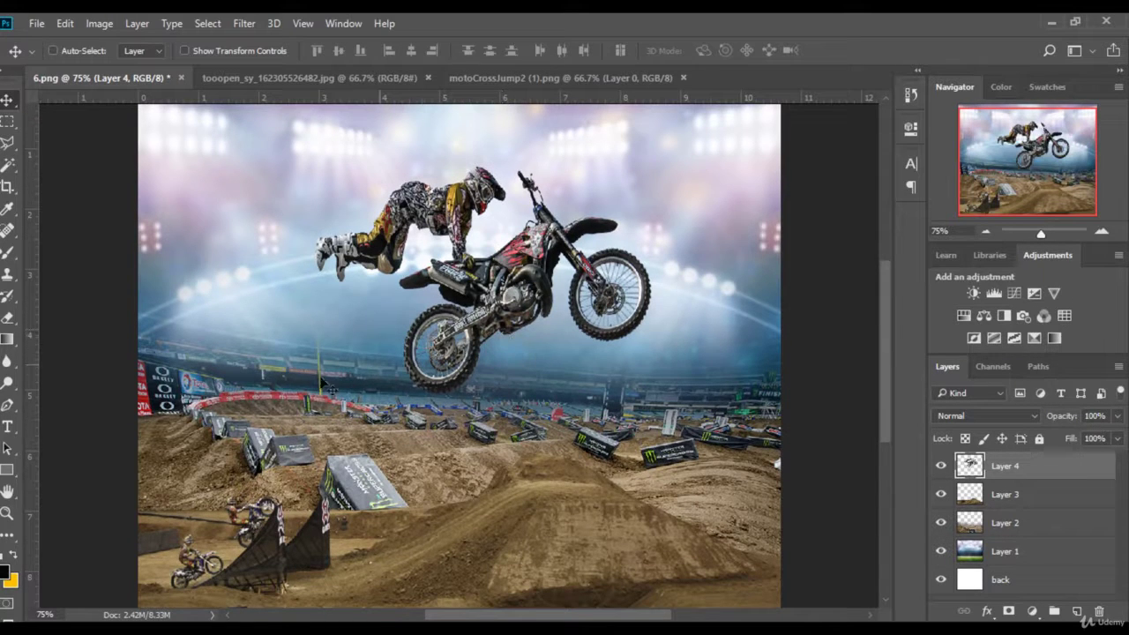
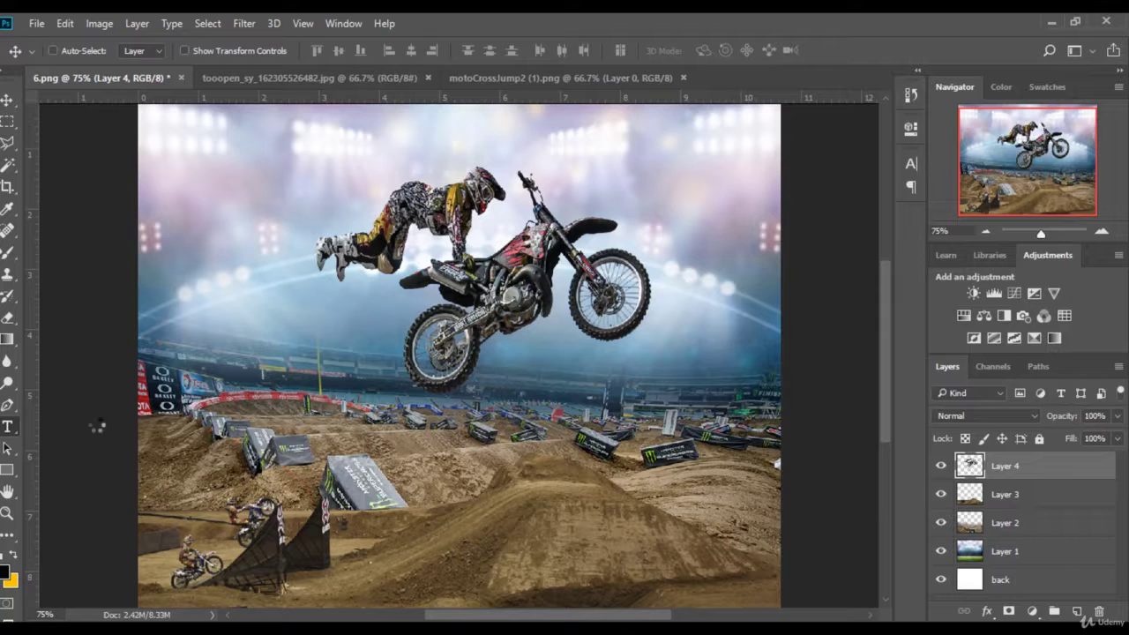
# Add 48 pt text below the bike reading "YOUR TEXT" with "HERE" on a second line.
pyautogui.click(7, 426)
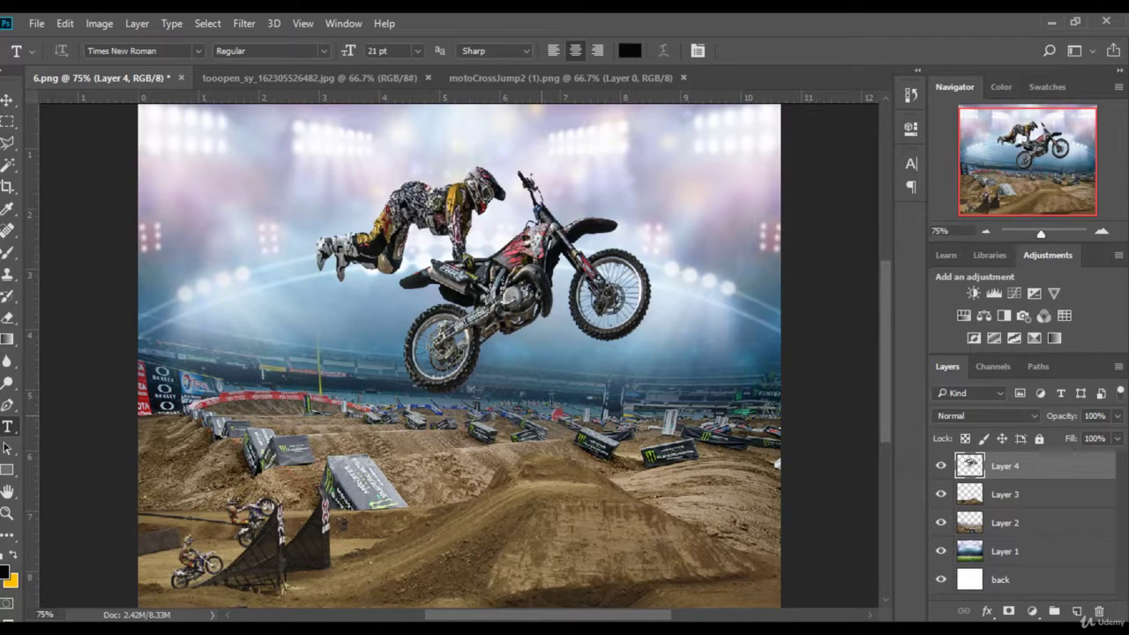
pyautogui.click(552, 383)
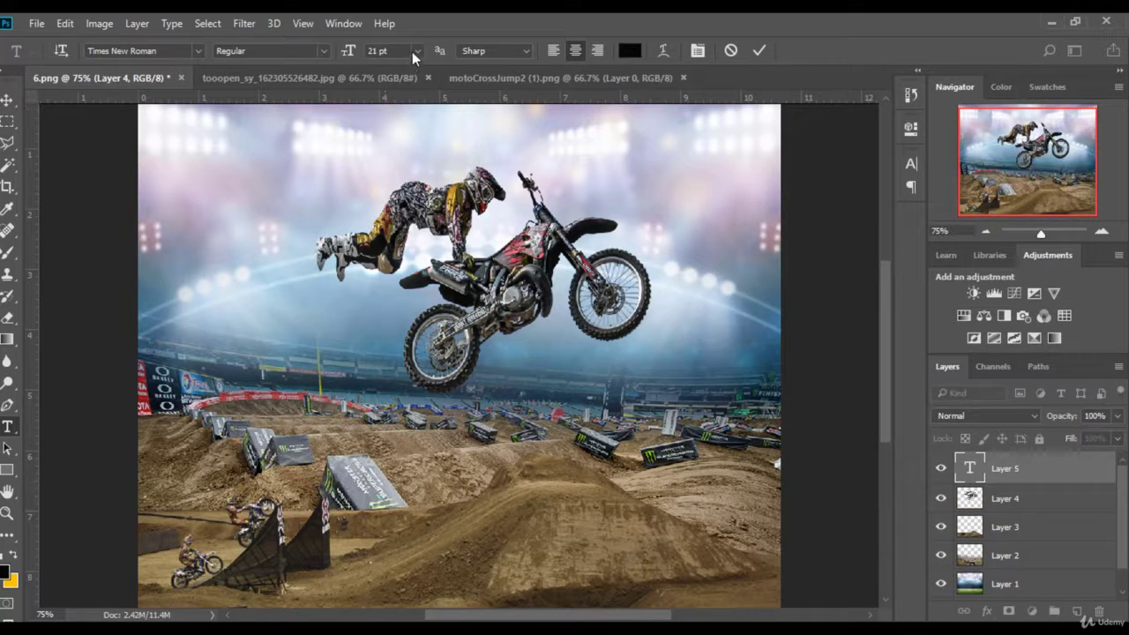
pyautogui.click(418, 50)
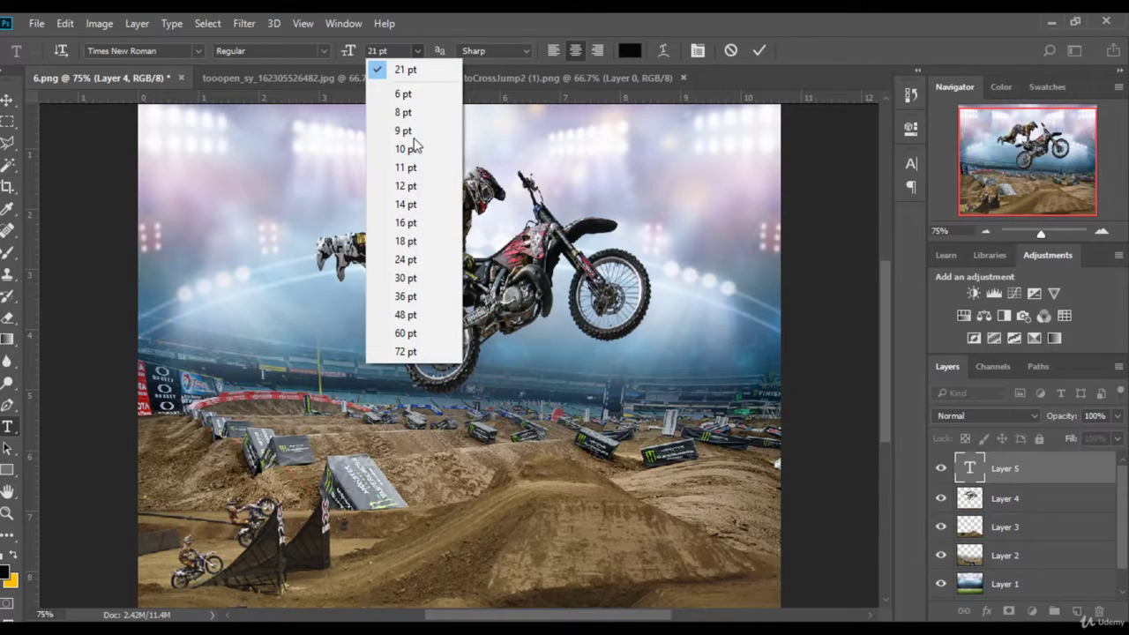
pyautogui.click(408, 314)
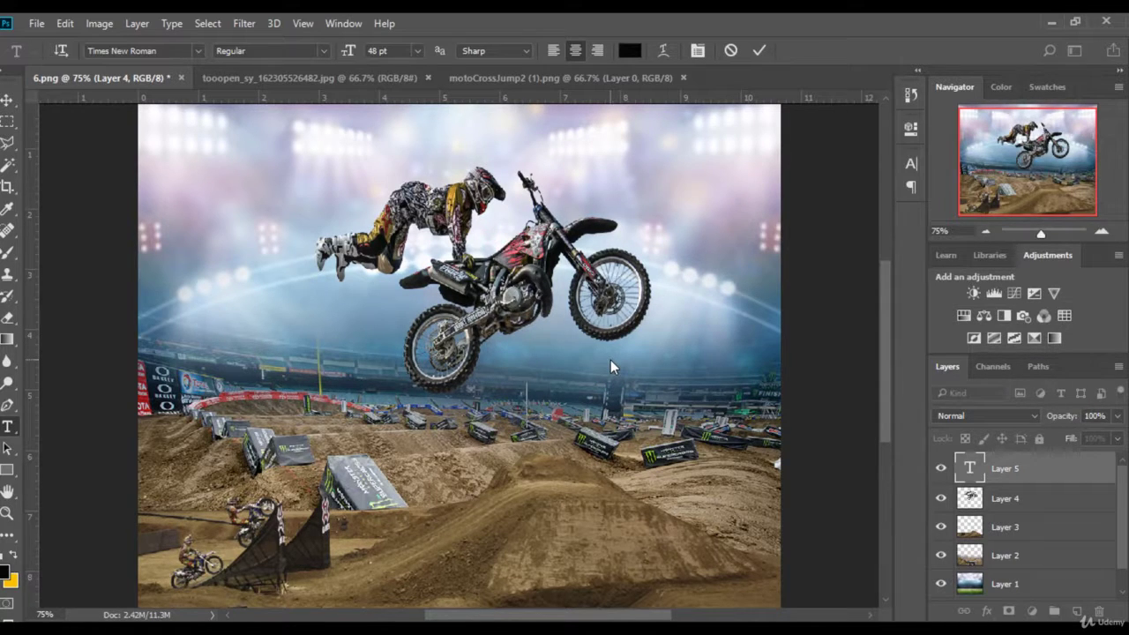
pyautogui.write('YOUR')
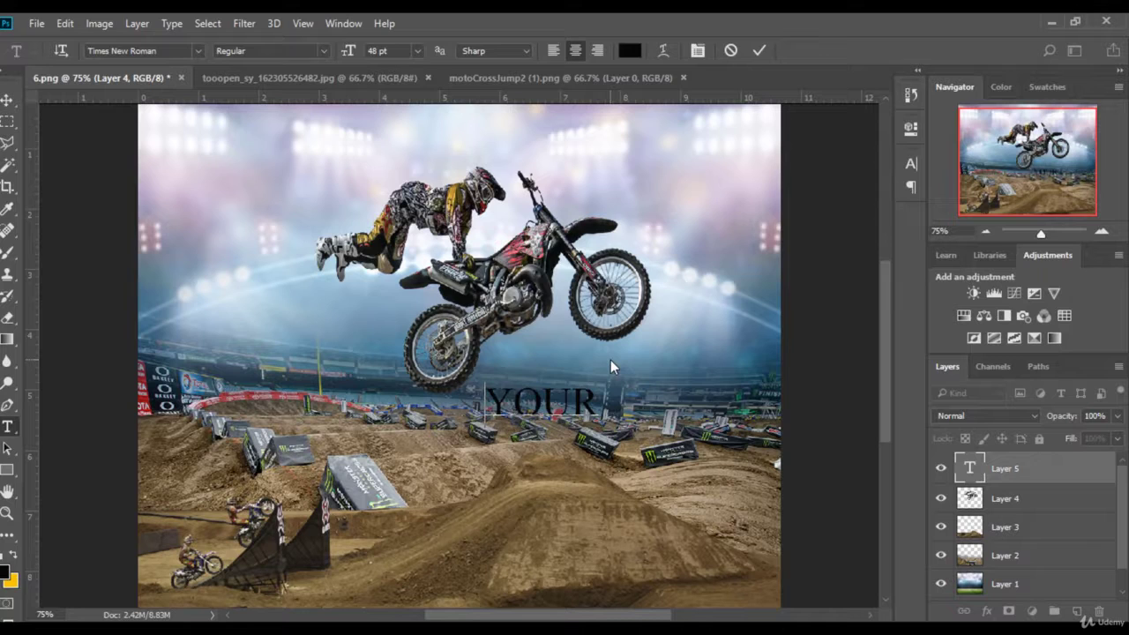
pyautogui.write(' TEXT')
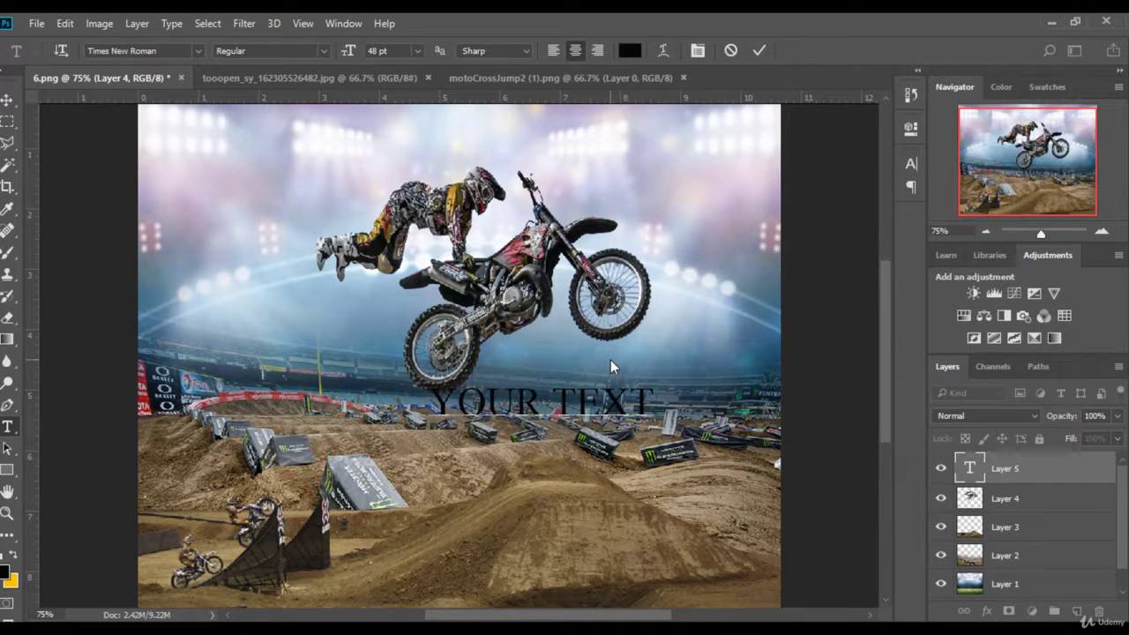
pyautogui.press('Return')
pyautogui.write('HERE')
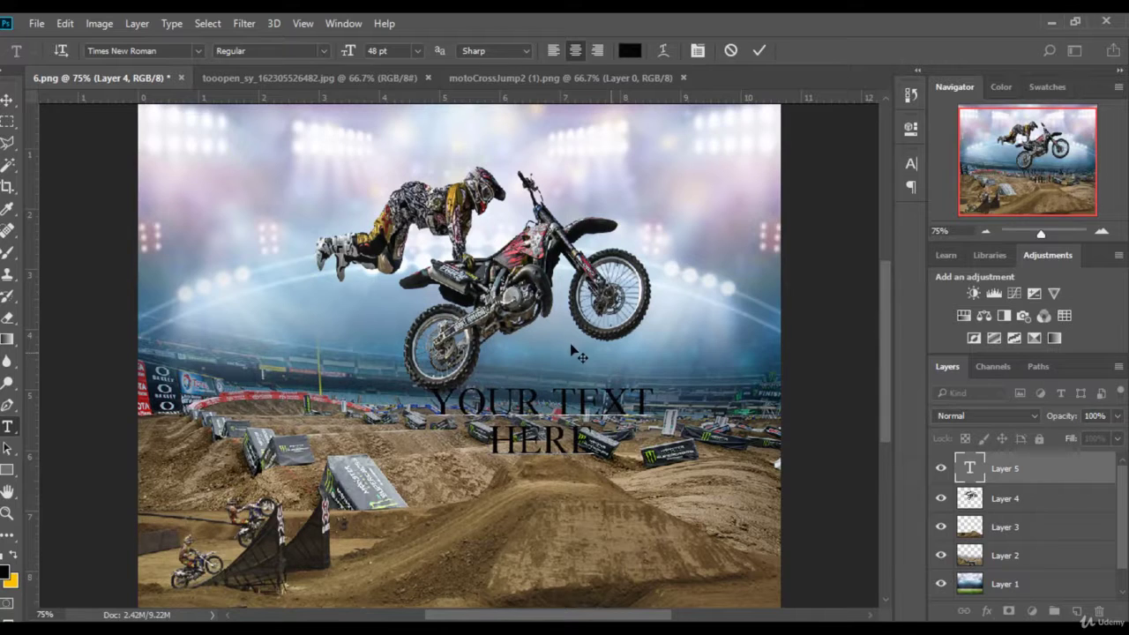
# Change the font of the whole "YOUR TEXT HERE" text to Bauhaus 93.
pyautogui.moveTo(455, 398); pyautogui.dragTo(590, 439)
pyautogui.hotkey('ctrl', 'a')
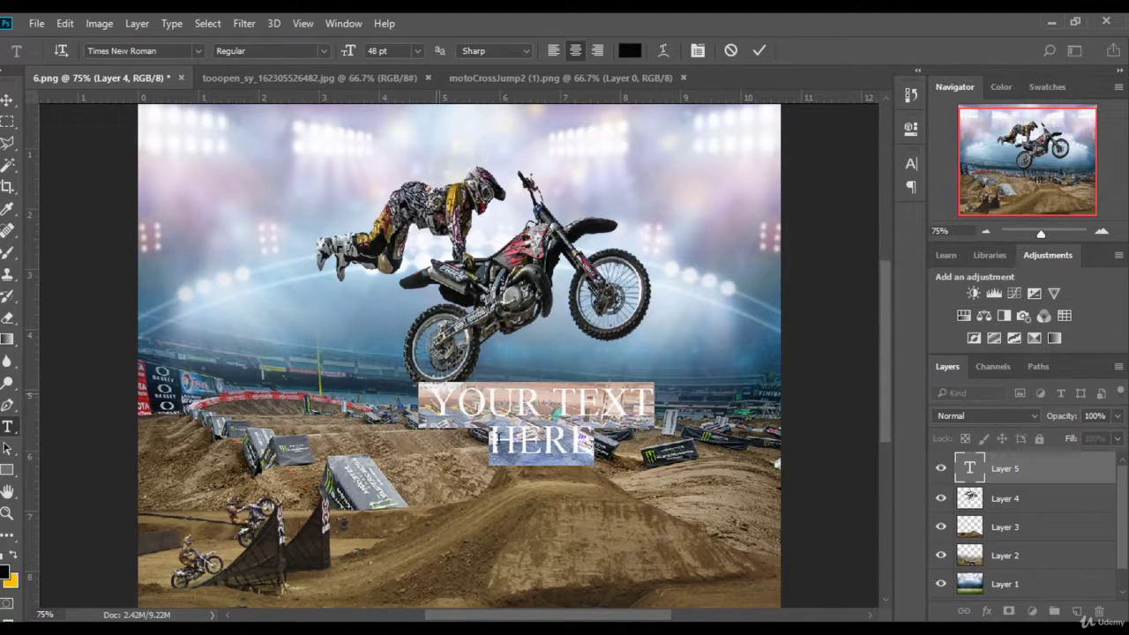
pyautogui.click(197, 50)
pyautogui.scroll(-1, 176, 462)
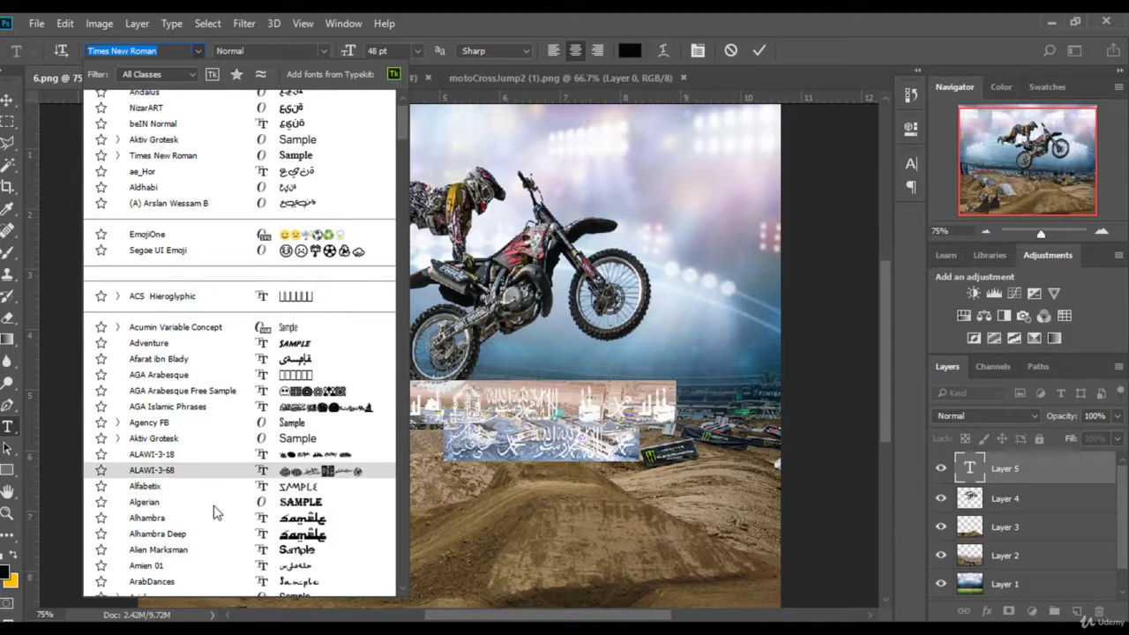
pyautogui.scroll(-1, 211, 516)
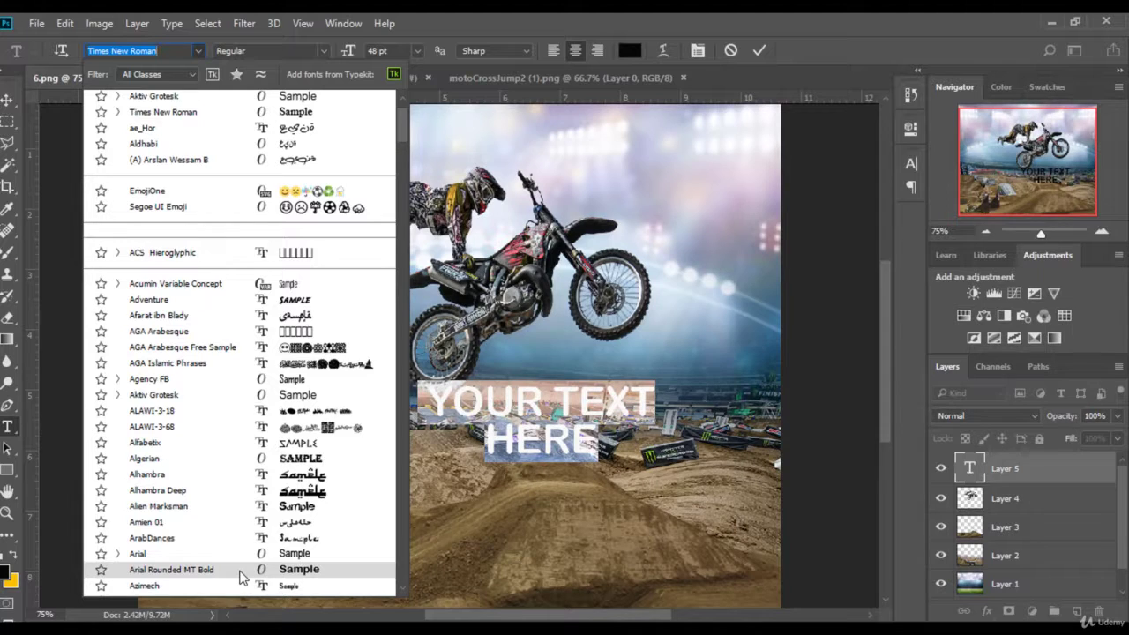
pyautogui.scroll(-1, 243, 575)
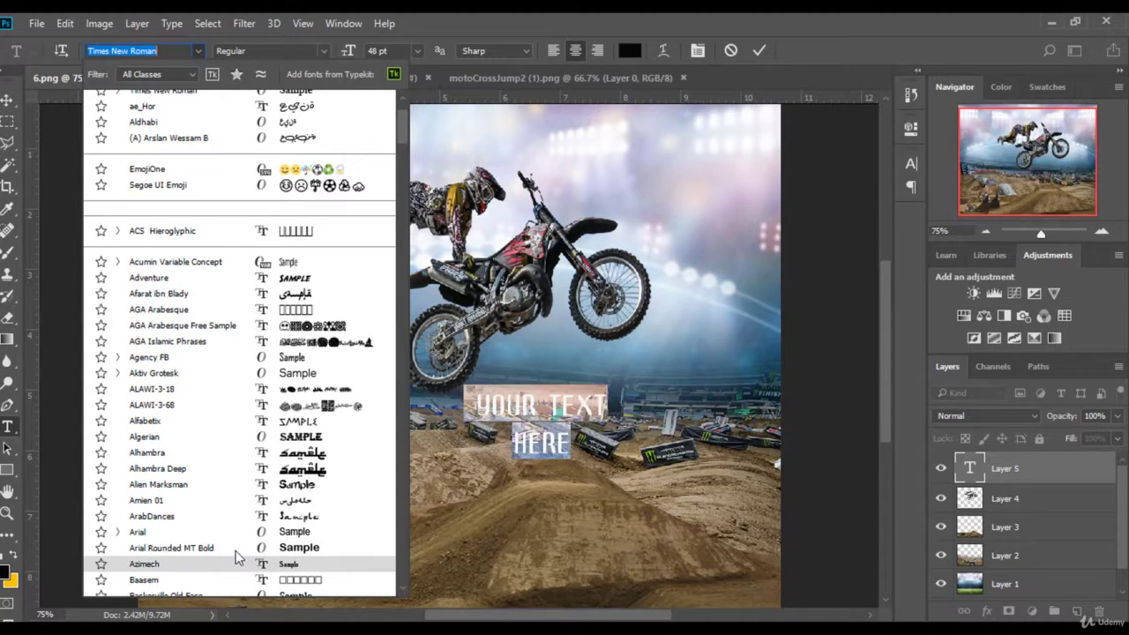
pyautogui.scroll(-4, 239, 553)
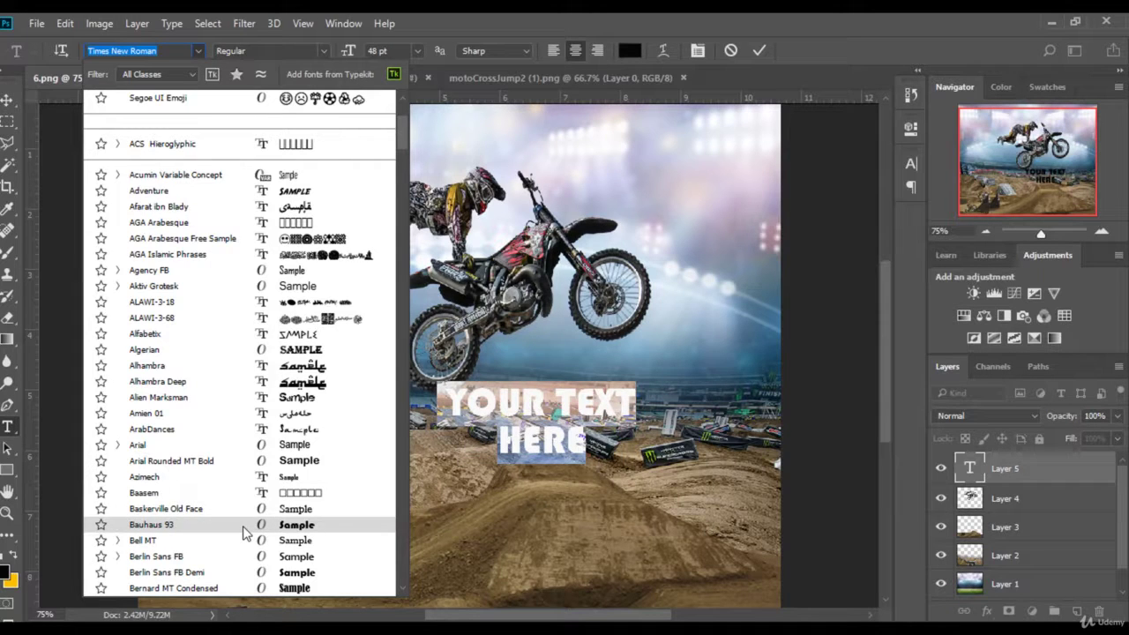
pyautogui.click(243, 526)
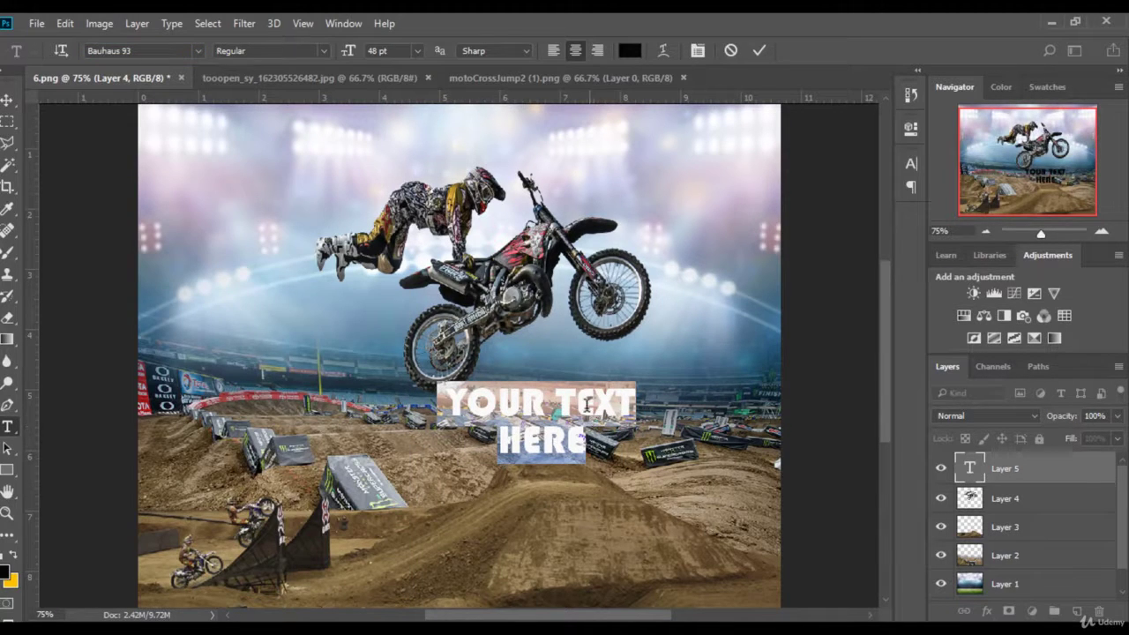
# Set the size of the "YOUR TEXT HERE" text to 60 pt and commit the text layer.
pyautogui.click(418, 50)
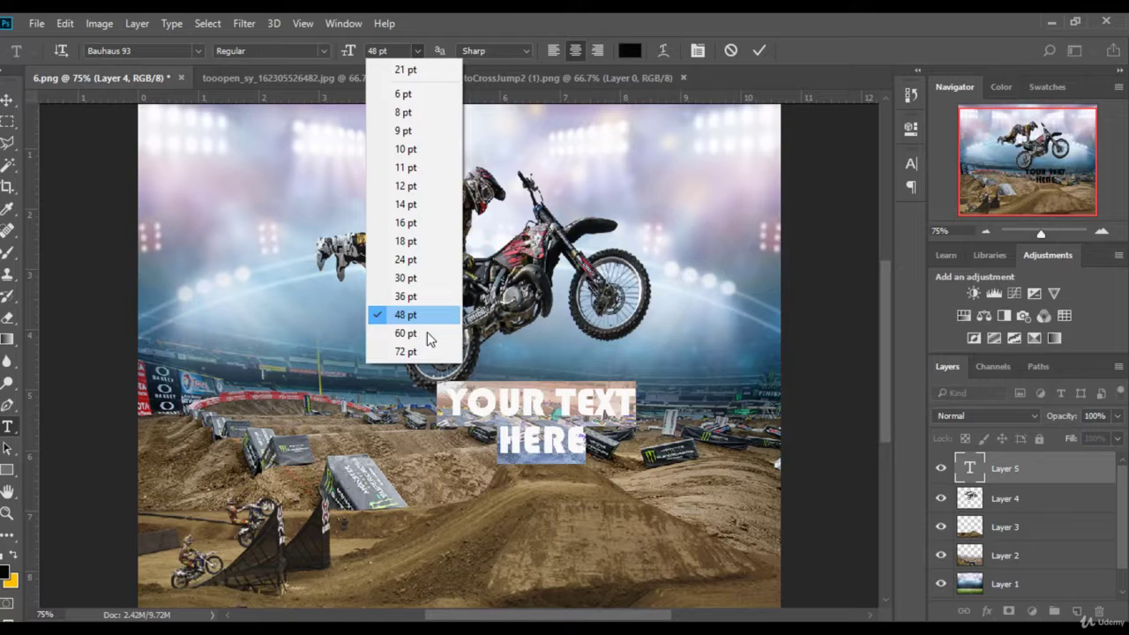
pyautogui.click(406, 315)
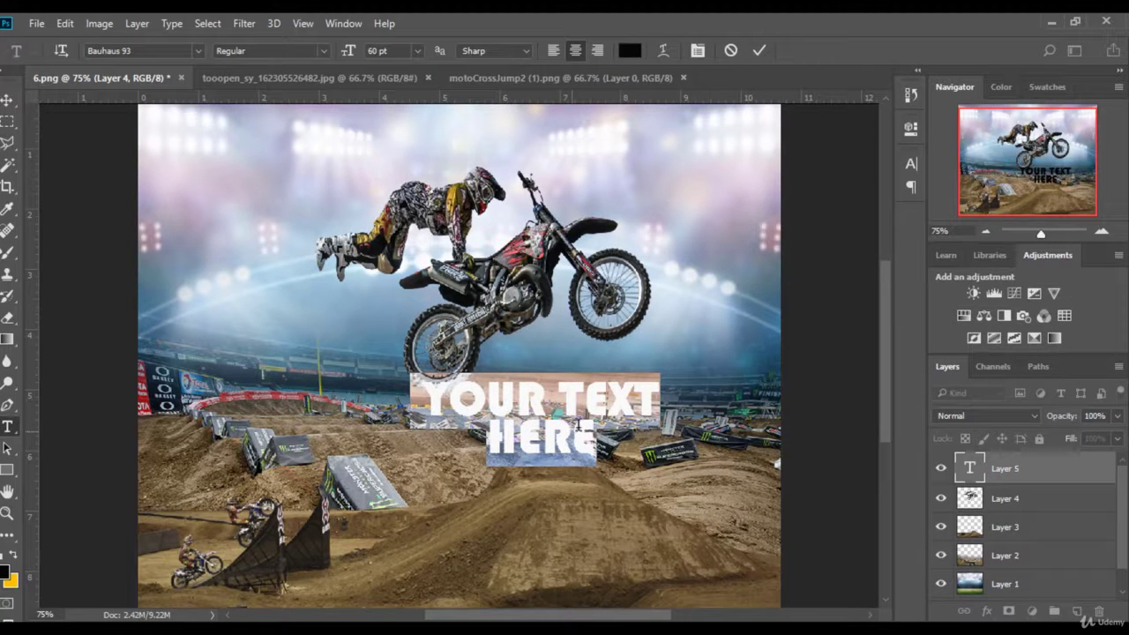
pyautogui.click(572, 428)
pyautogui.click(11, 100)
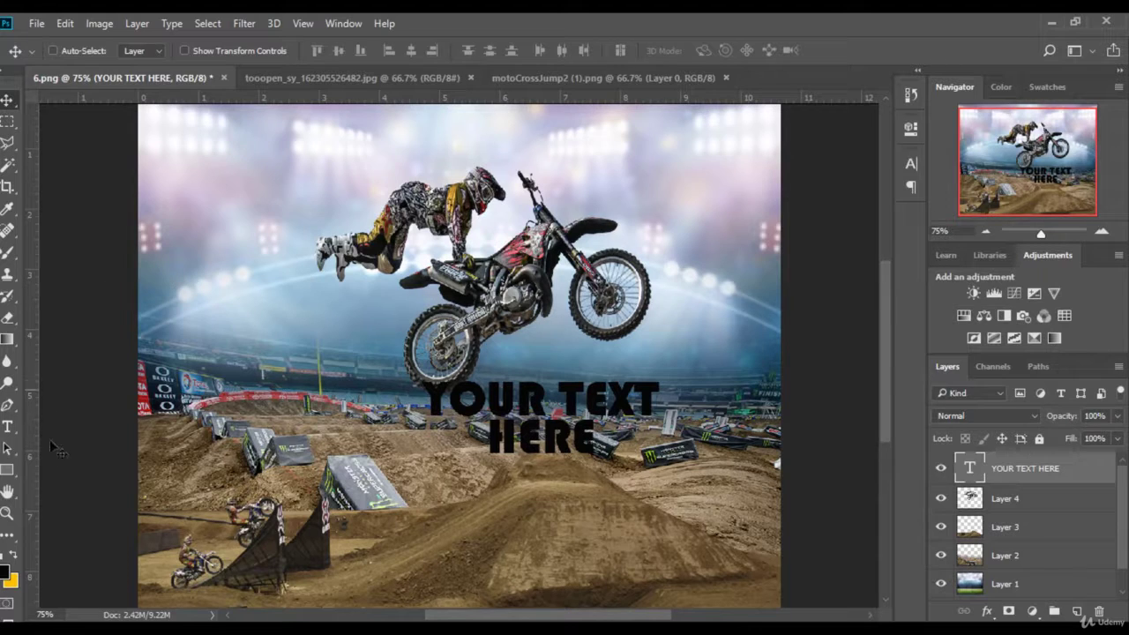
# Set the leading of both lines of the "YOUR TEXT HERE" text to 48 pt.
pyautogui.click(7, 427)
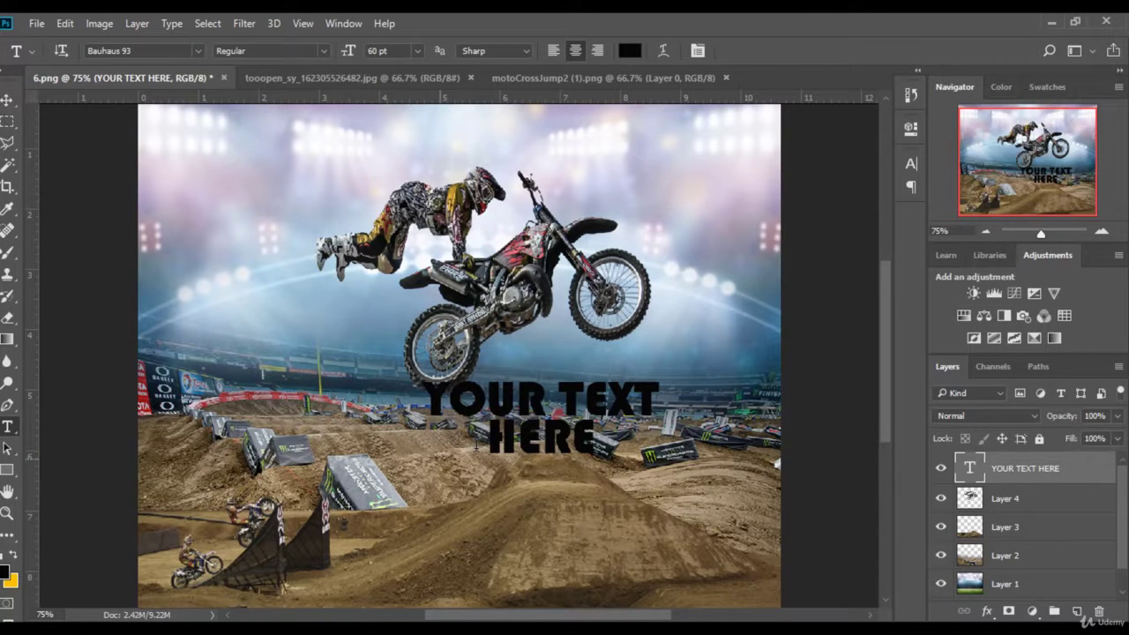
pyautogui.tripleClick(498, 413)
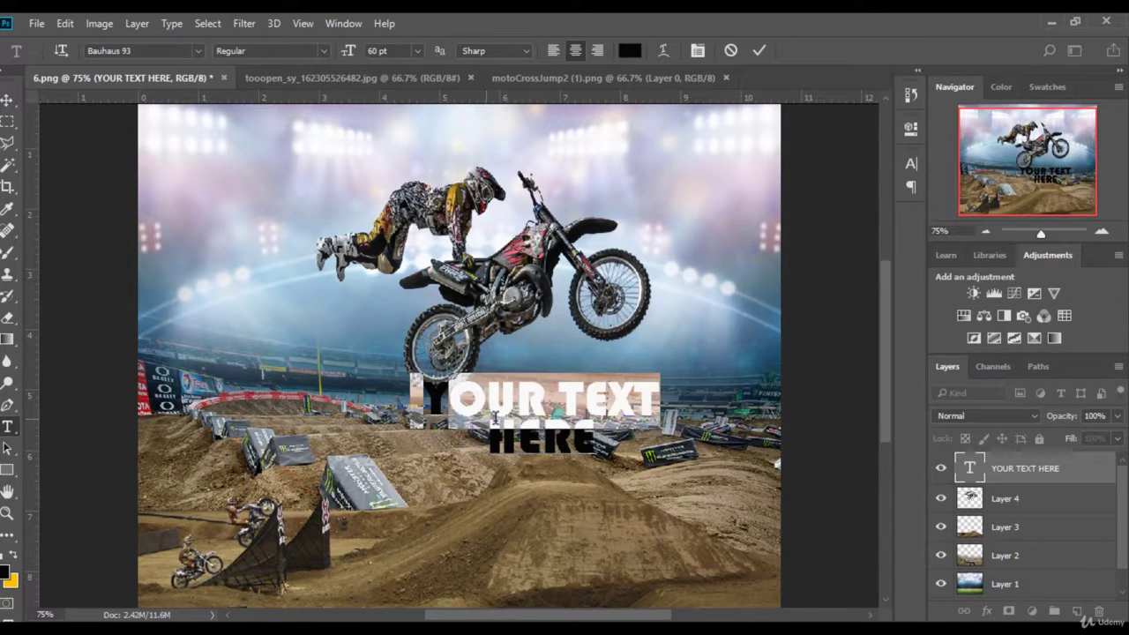
pyautogui.click(583, 441)
pyautogui.moveTo(598, 454); pyautogui.dragTo(427, 388)
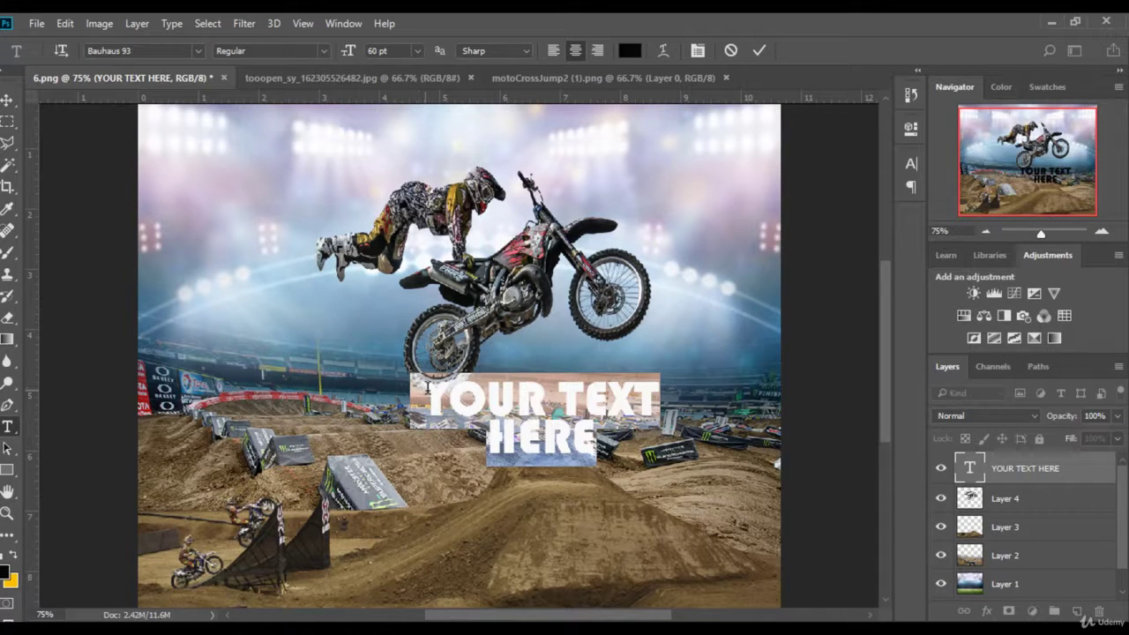
pyautogui.click(697, 53)
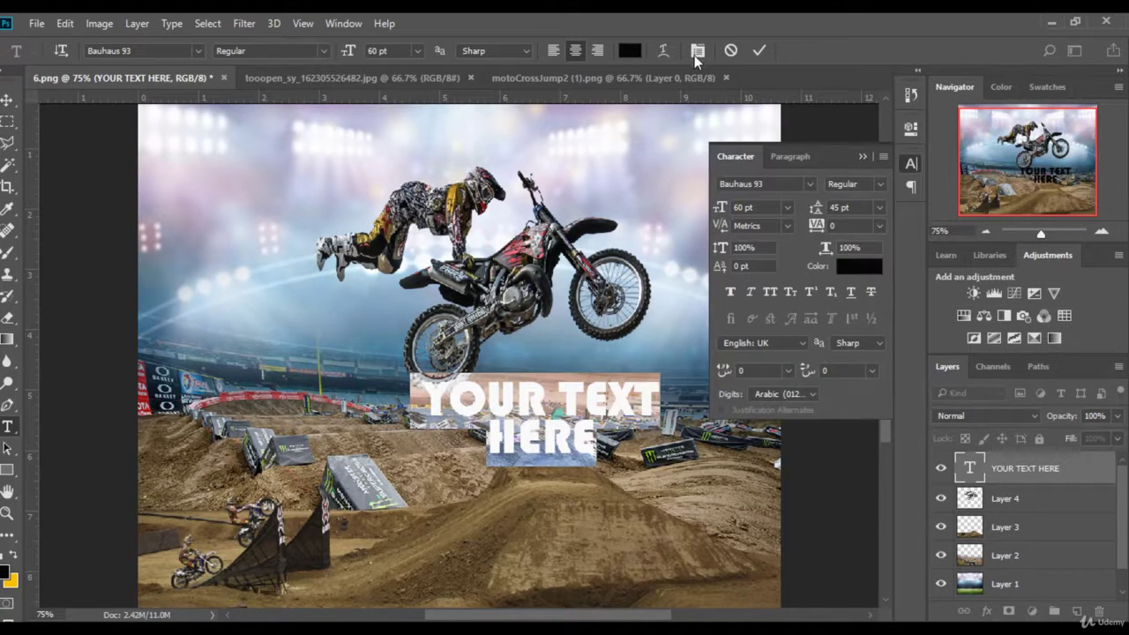
pyautogui.click(880, 208)
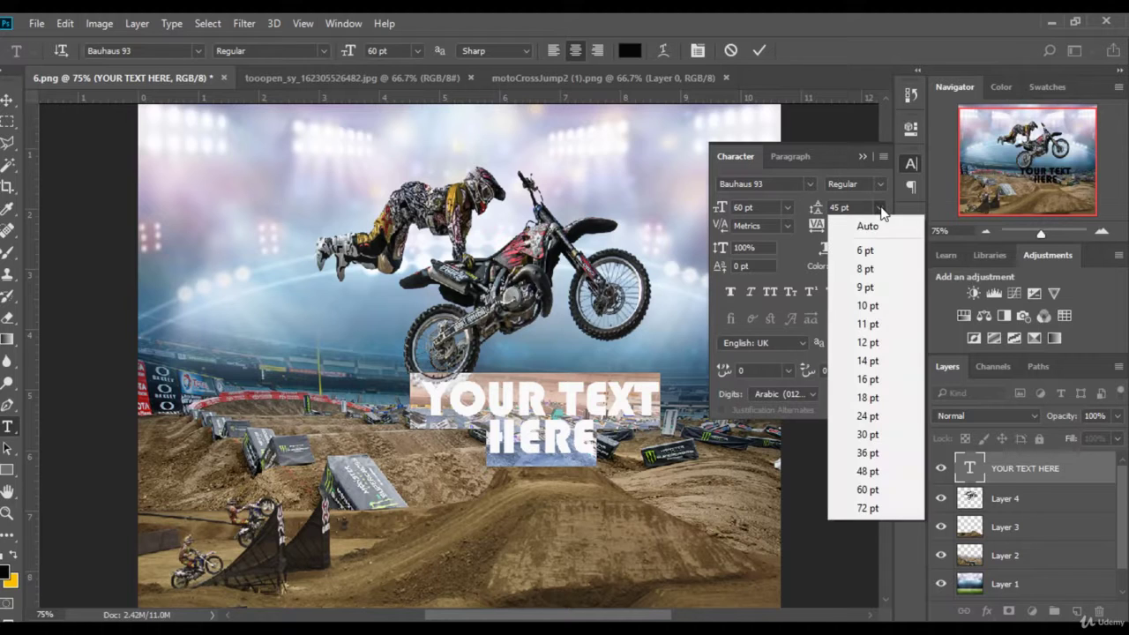
pyautogui.click(868, 472)
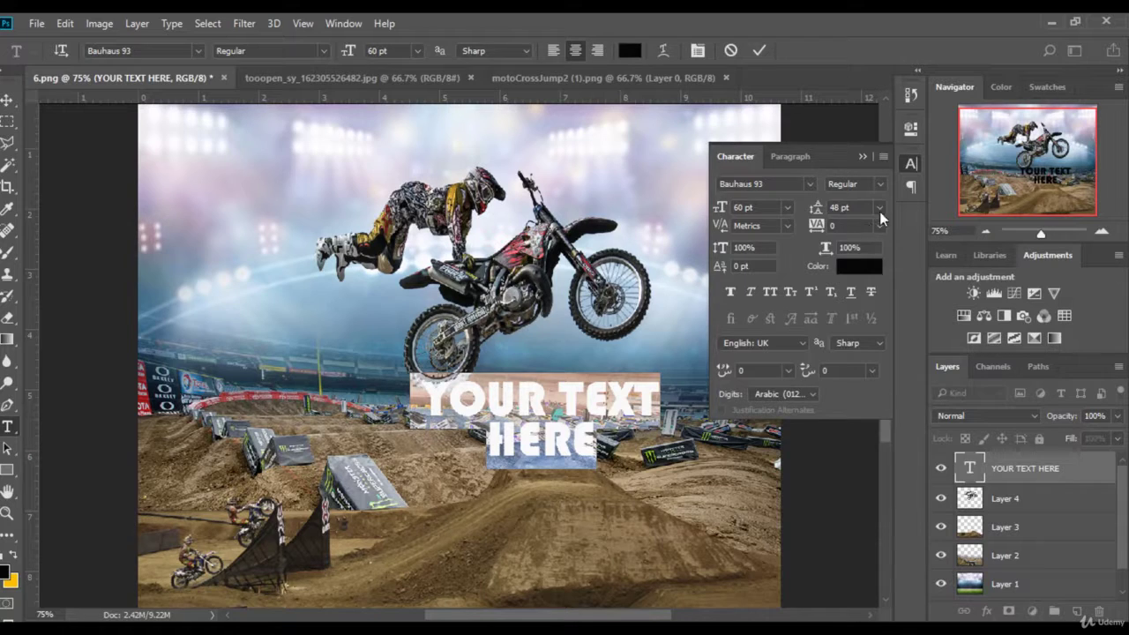
# Set the leading of the "YOUR TEXT HERE" text to 54 pt and commit the text edit.
pyautogui.click(880, 211)
pyautogui.click(869, 493)
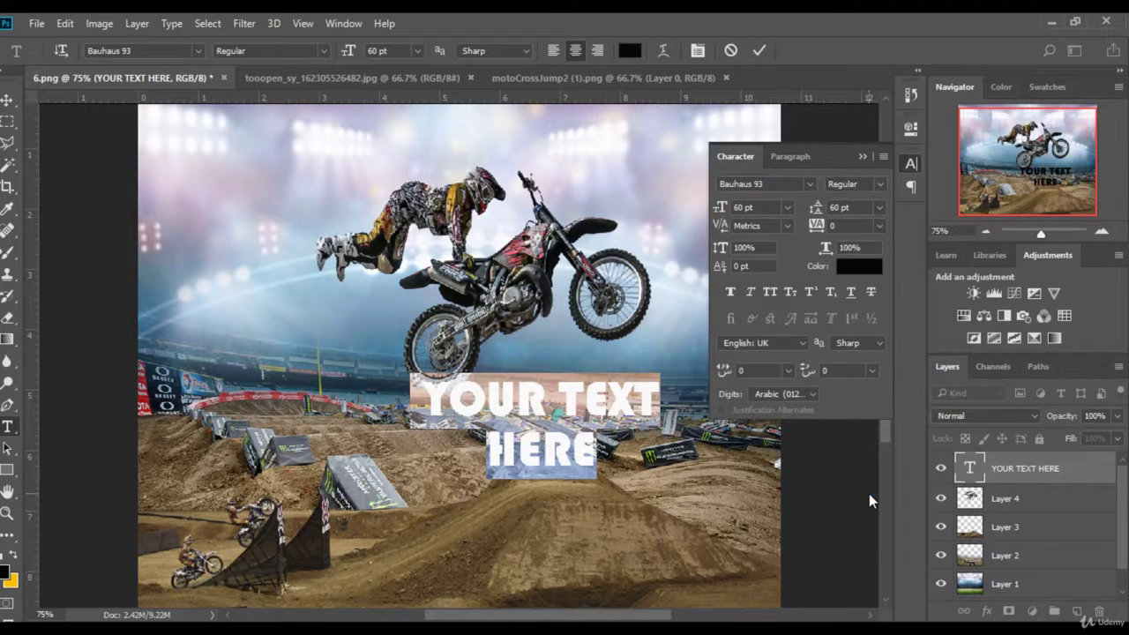
pyautogui.click(850, 206)
pyautogui.write('54')
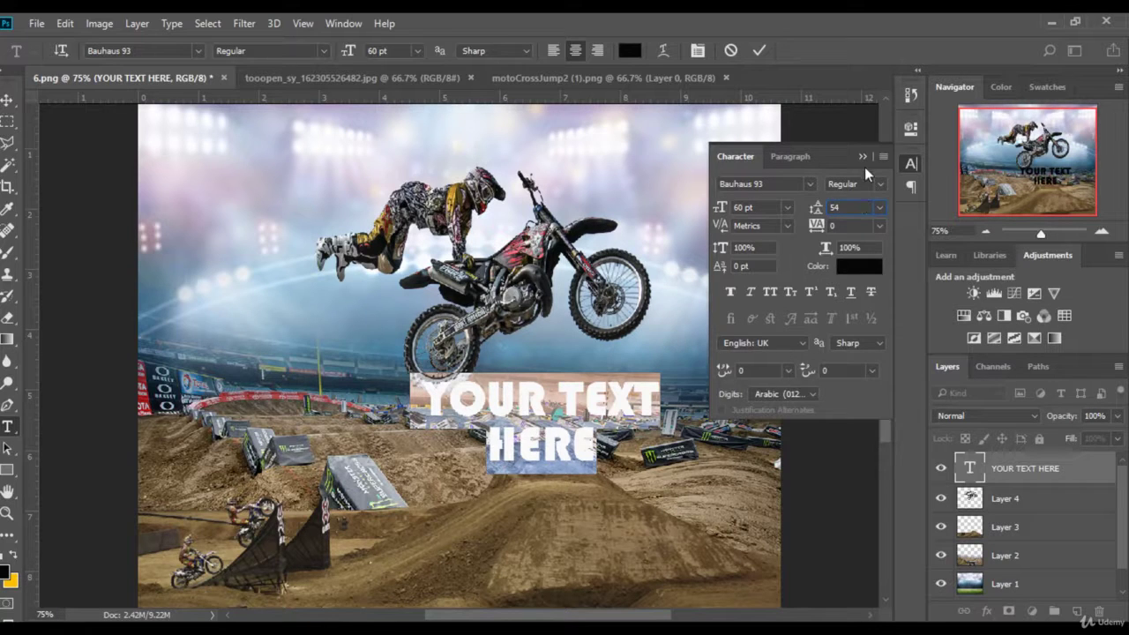
pyautogui.click(857, 155)
pyautogui.click(762, 50)
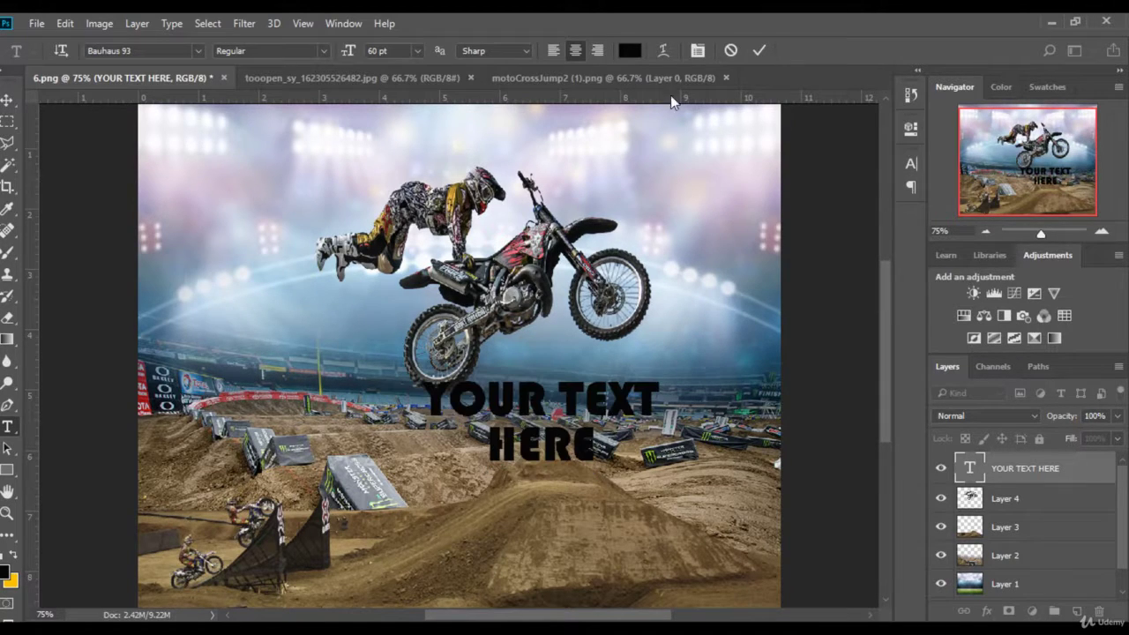
# Move the "YOUR TEXT HERE" text down over the top of the dirt ramp and rotate it to about -20 degrees.
pyautogui.click(7, 99)
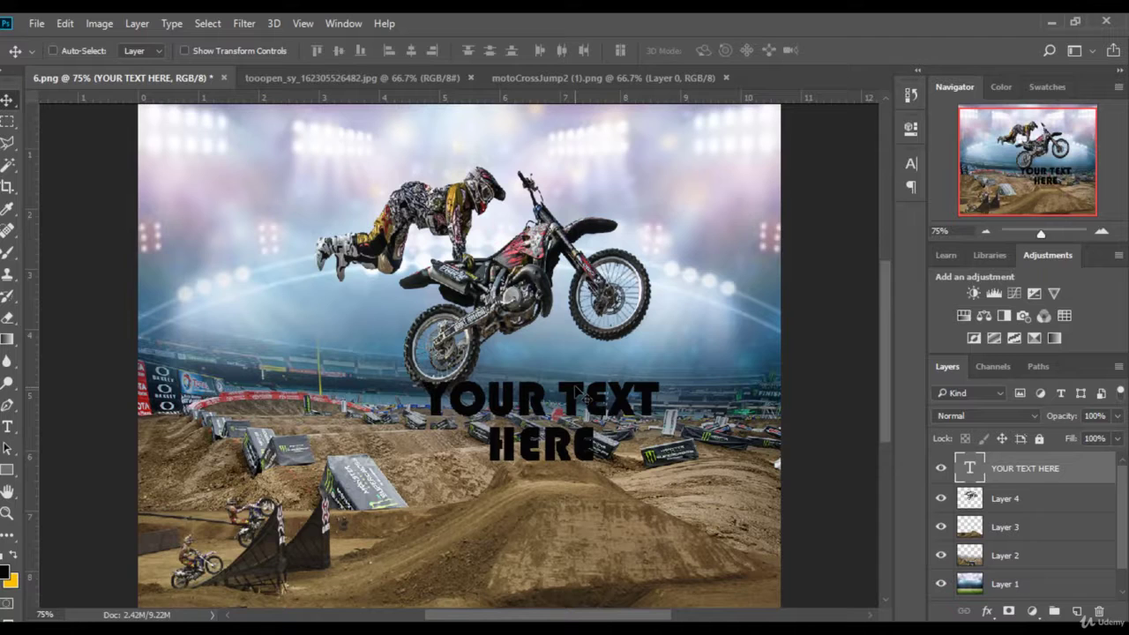
pyautogui.moveTo(584, 398); pyautogui.dragTo(604, 436)
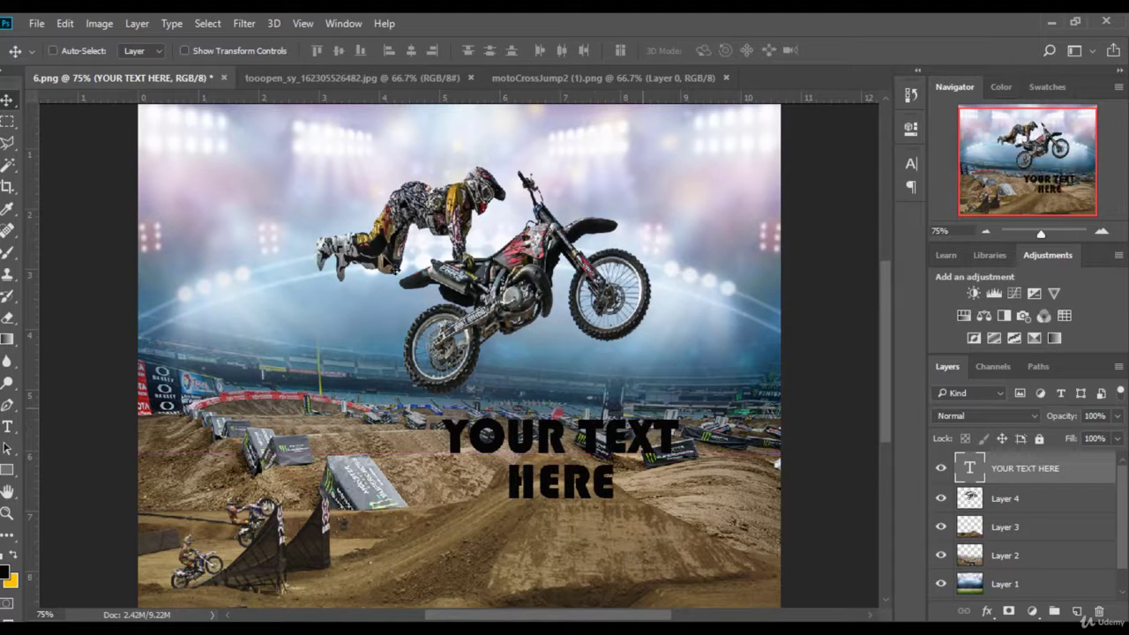
pyautogui.click(185, 50)
pyautogui.moveTo(694, 425); pyautogui.dragTo(689, 379)
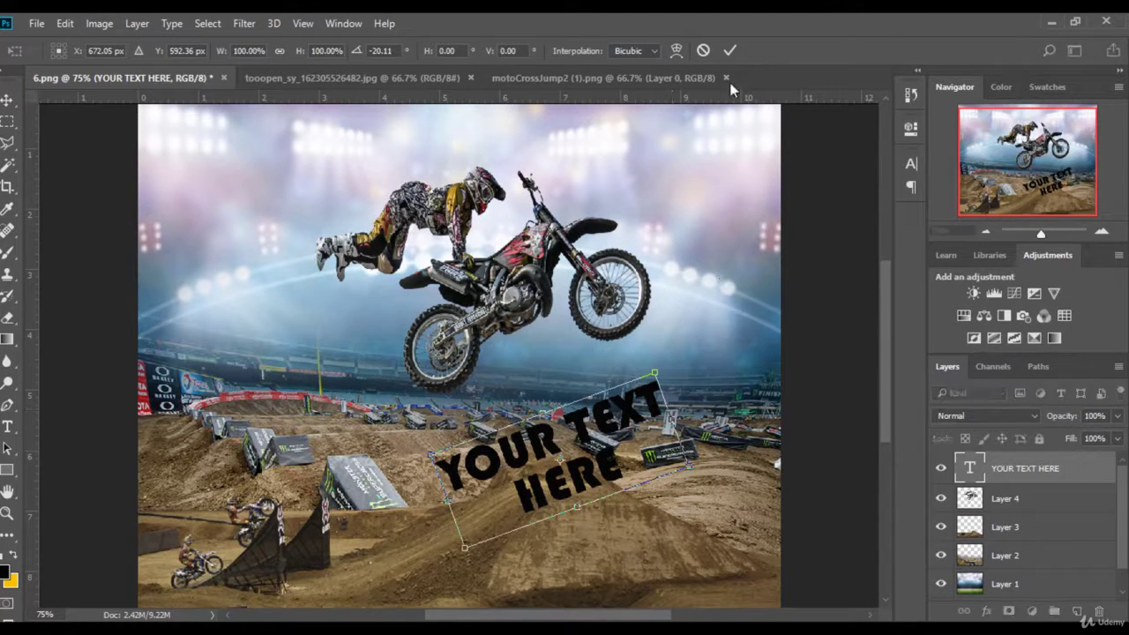
pyautogui.click(729, 51)
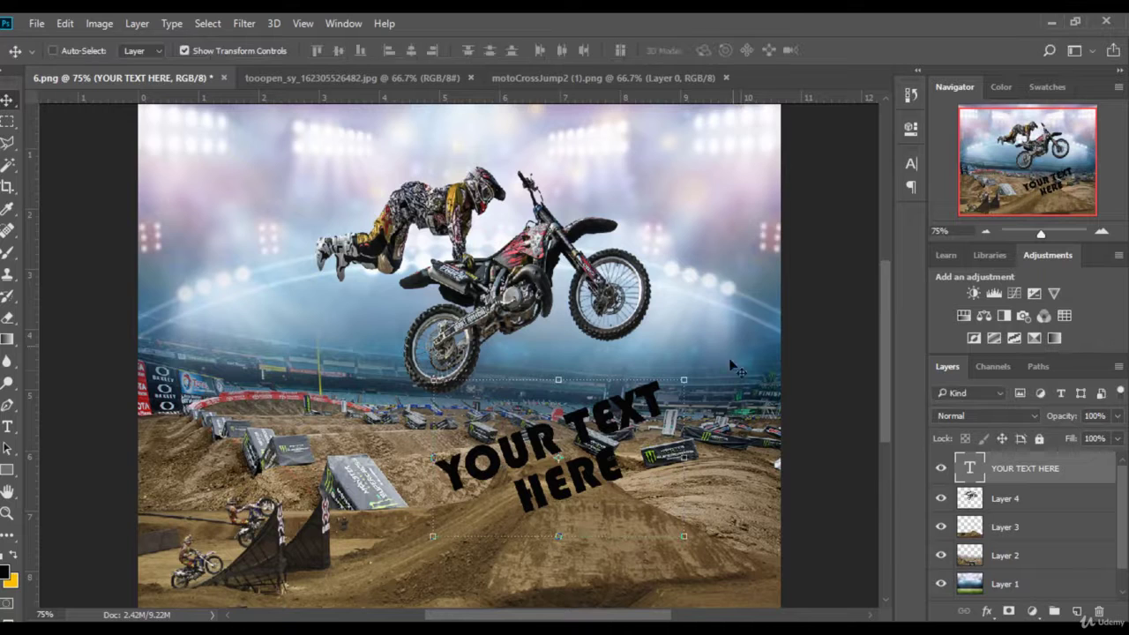
# Add a Color Overlay effect to the "YOUR TEXT HERE" layer, keeping the text in view beside the dialog.
pyautogui.rightClick(1037, 476)
pyautogui.rightClick(1056, 468)
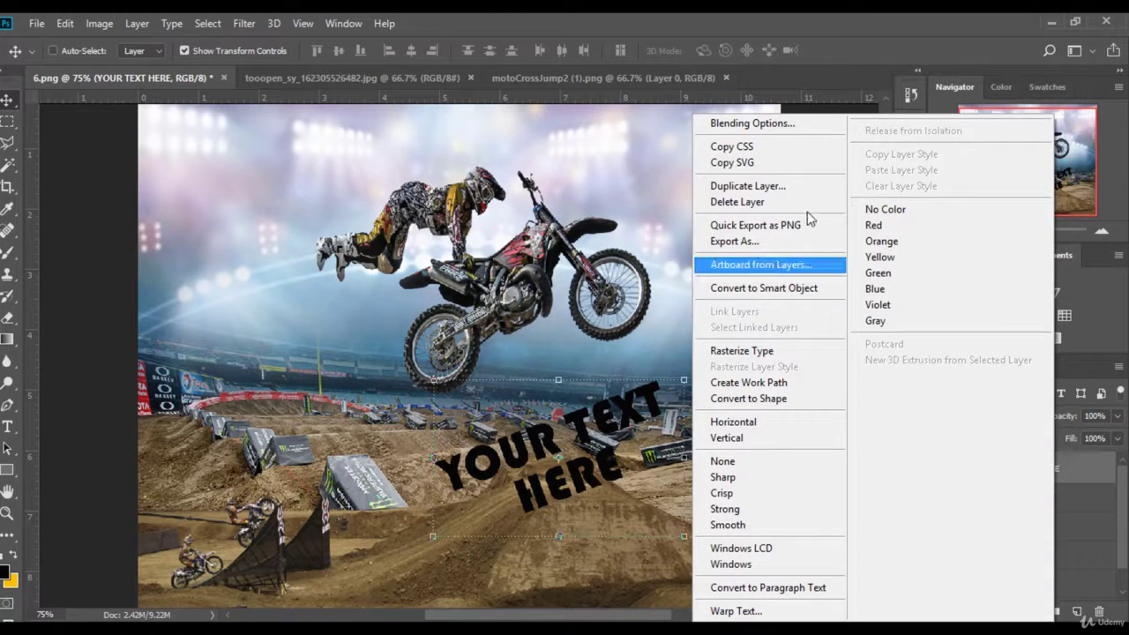
pyautogui.click(785, 123)
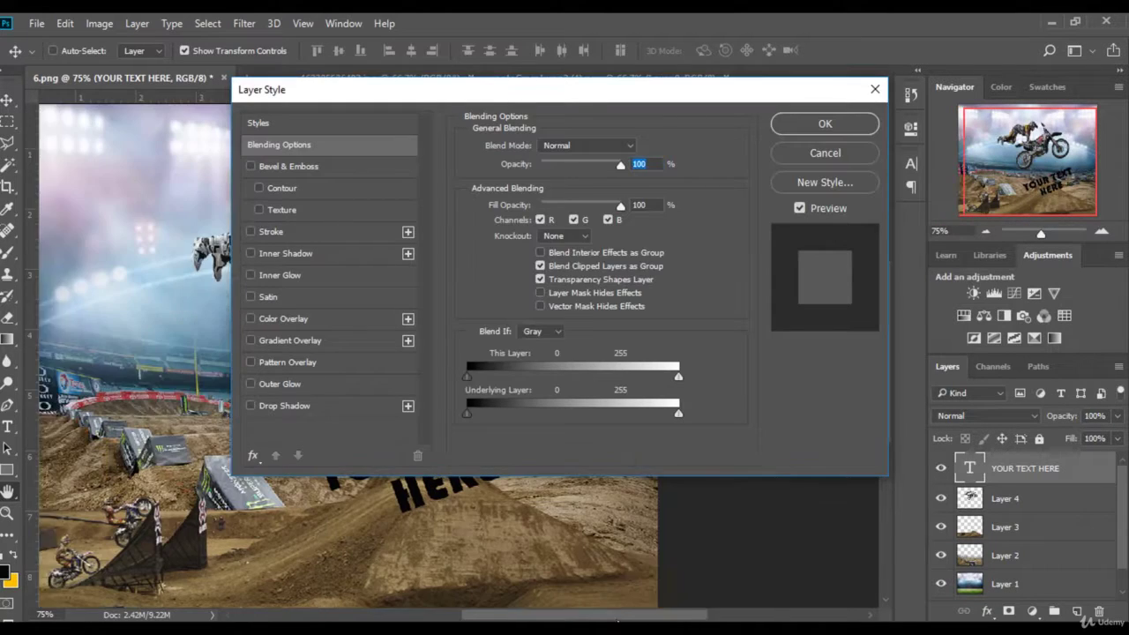
pyautogui.moveTo(373, 88); pyautogui.dragTo(692, 153)
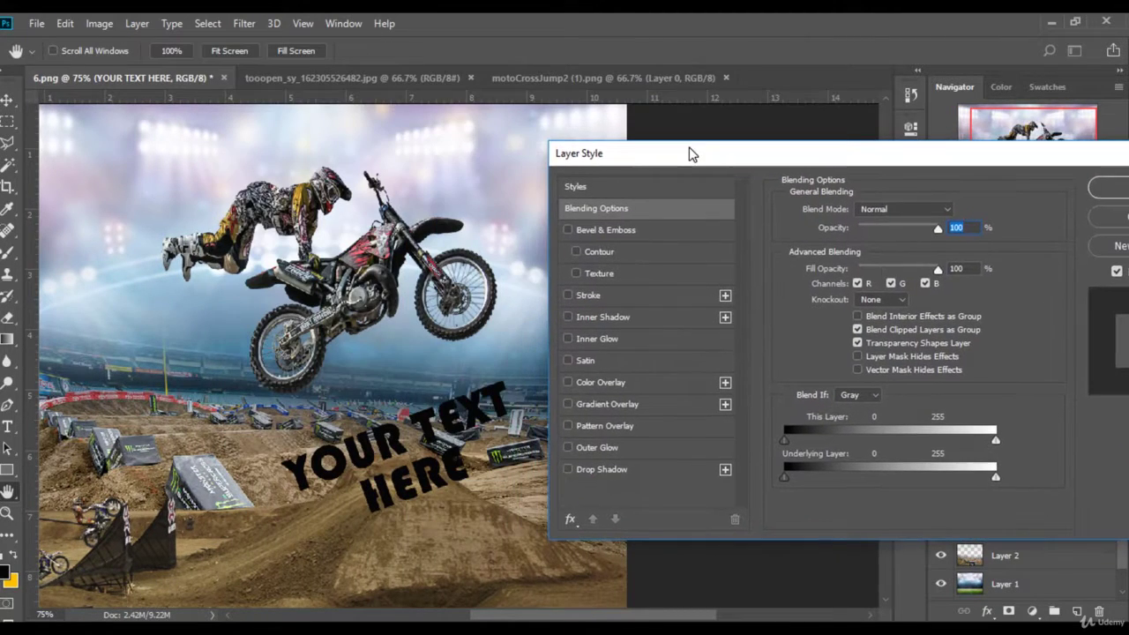
pyautogui.click(604, 384)
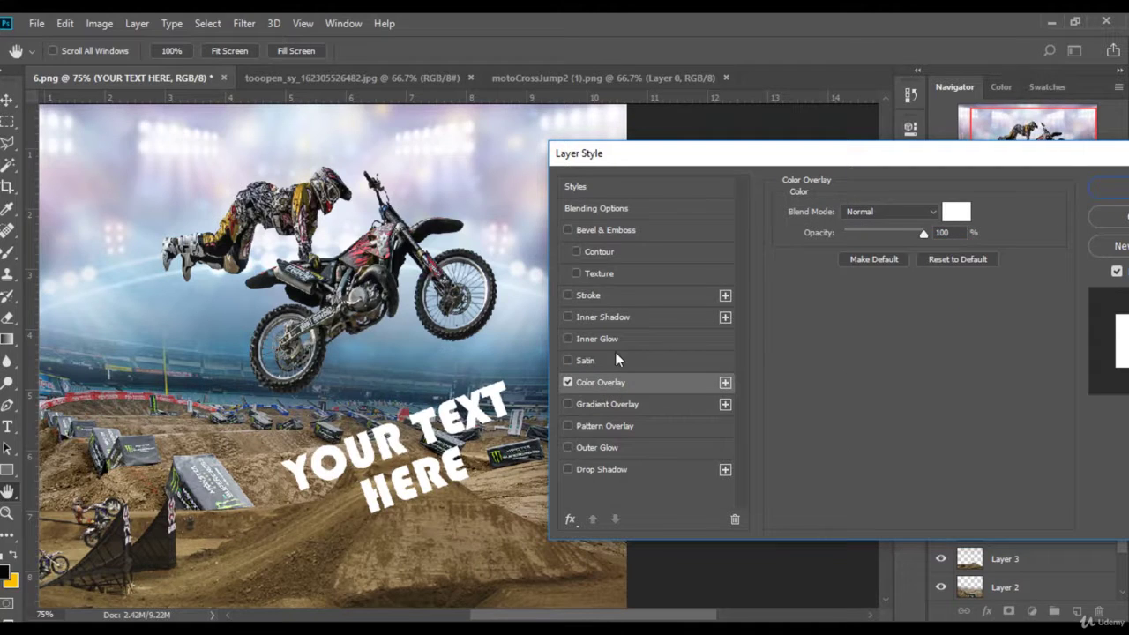
# Set the text's overlay color to the yellow-green b2dc0b.
pyautogui.click(958, 215)
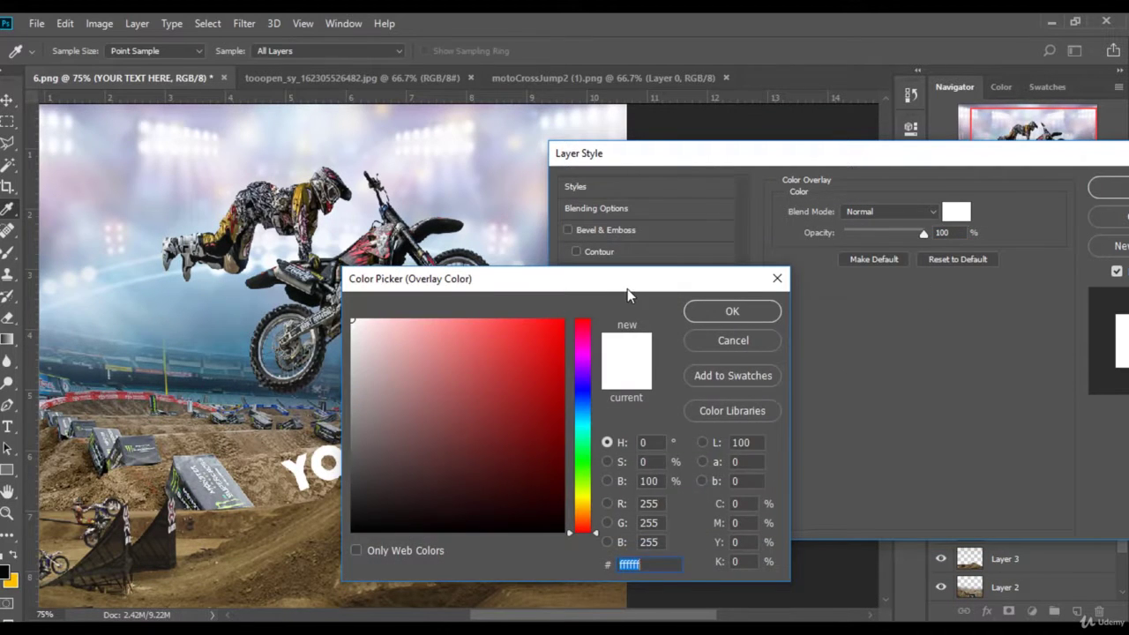
pyautogui.moveTo(627, 288); pyautogui.dragTo(861, 177)
pyautogui.click(825, 390)
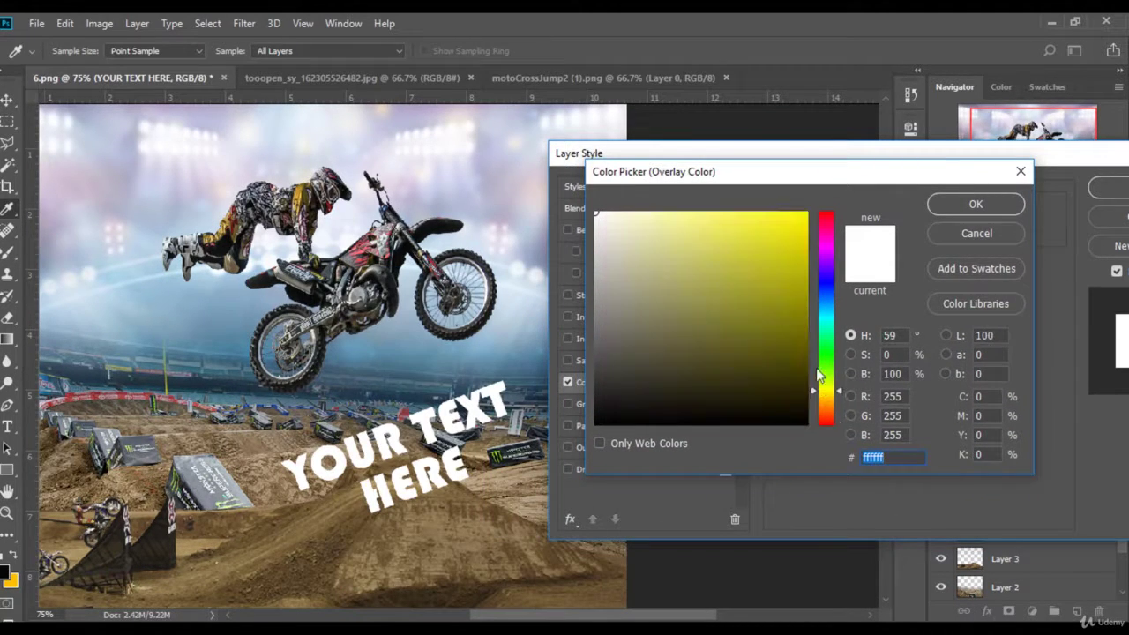
pyautogui.click(781, 244)
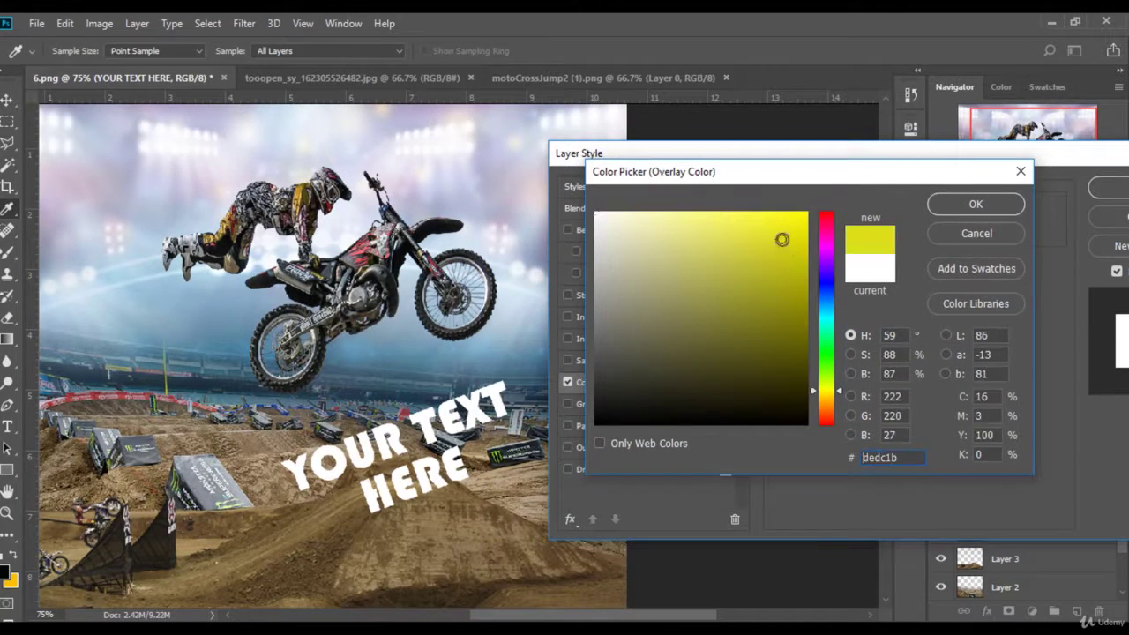
pyautogui.click(802, 282)
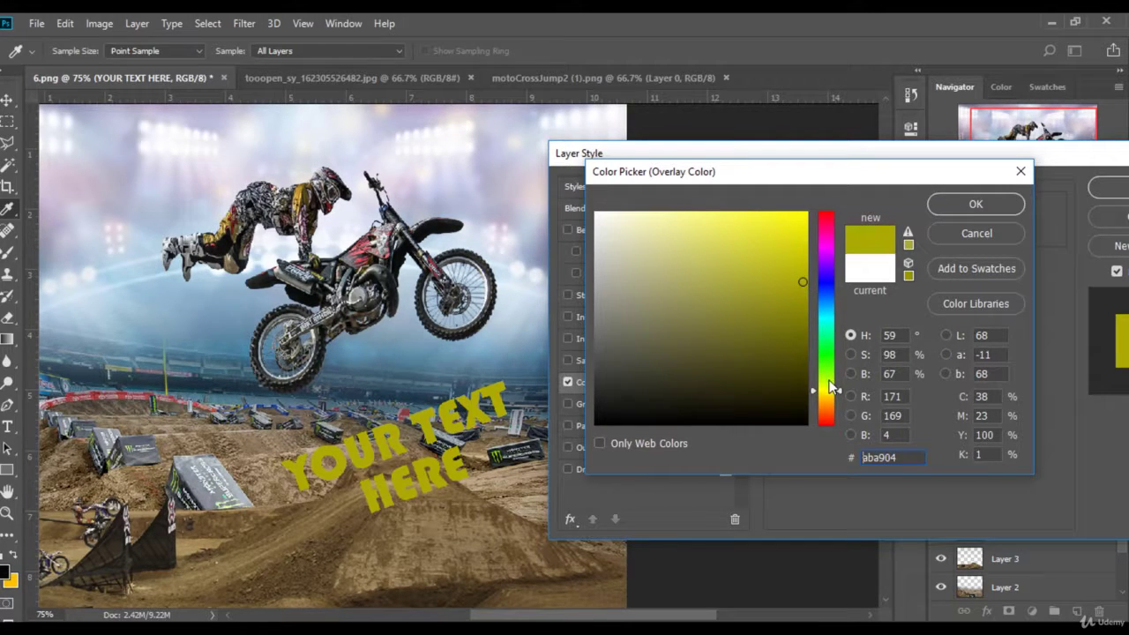
pyautogui.click(826, 379)
pyautogui.moveTo(790, 220); pyautogui.dragTo(796, 241)
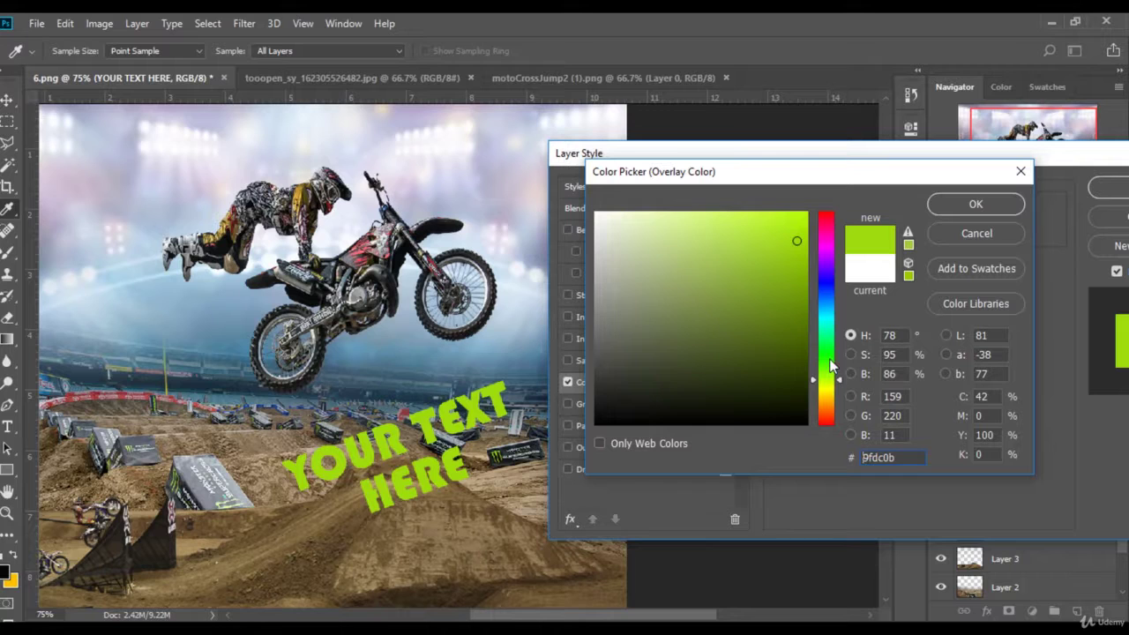
pyautogui.moveTo(843, 388); pyautogui.dragTo(840, 388)
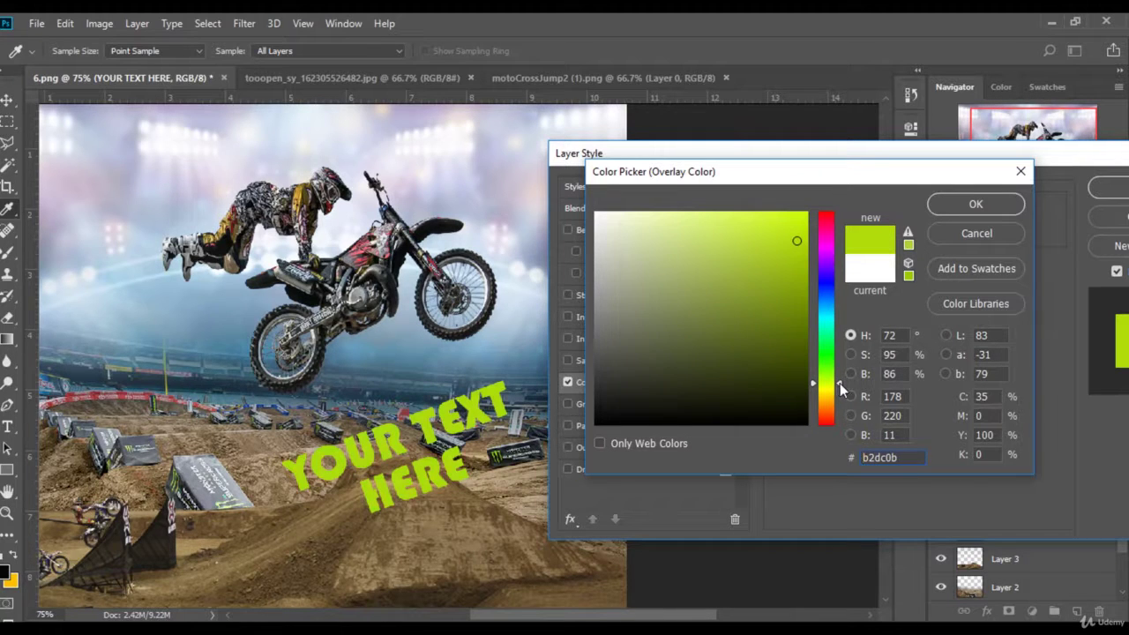
pyautogui.click(975, 204)
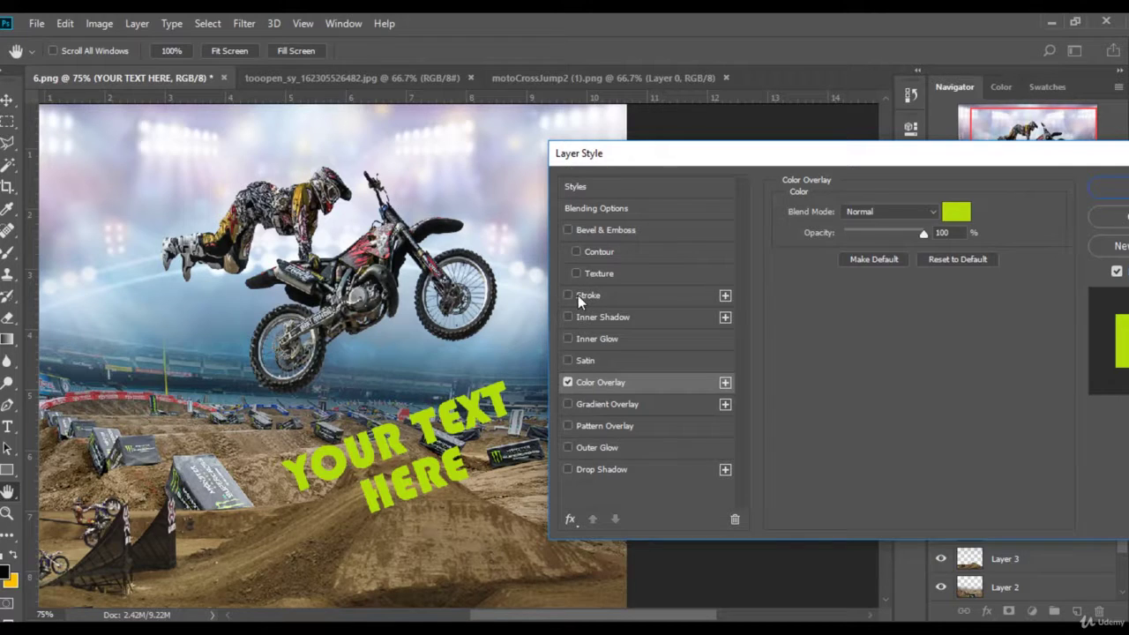
# Add a dark 4 px Stroke positioned outside the text and apply the layer style.
pyautogui.click(578, 296)
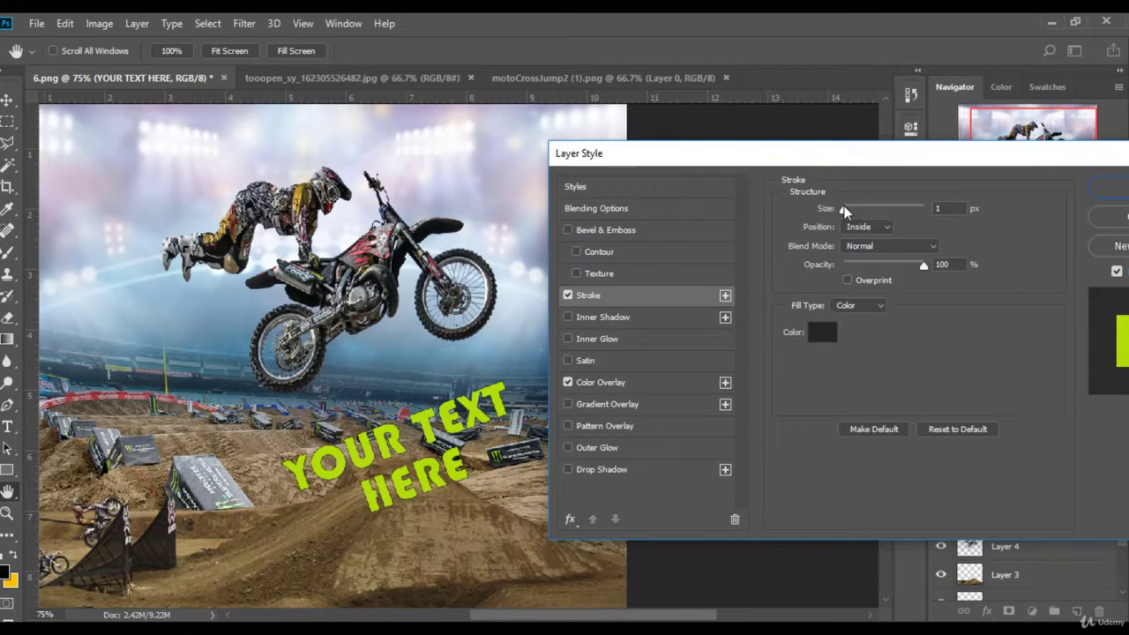
pyautogui.moveTo(844, 212); pyautogui.dragTo(839, 205)
pyautogui.click(937, 204)
pyautogui.click(867, 228)
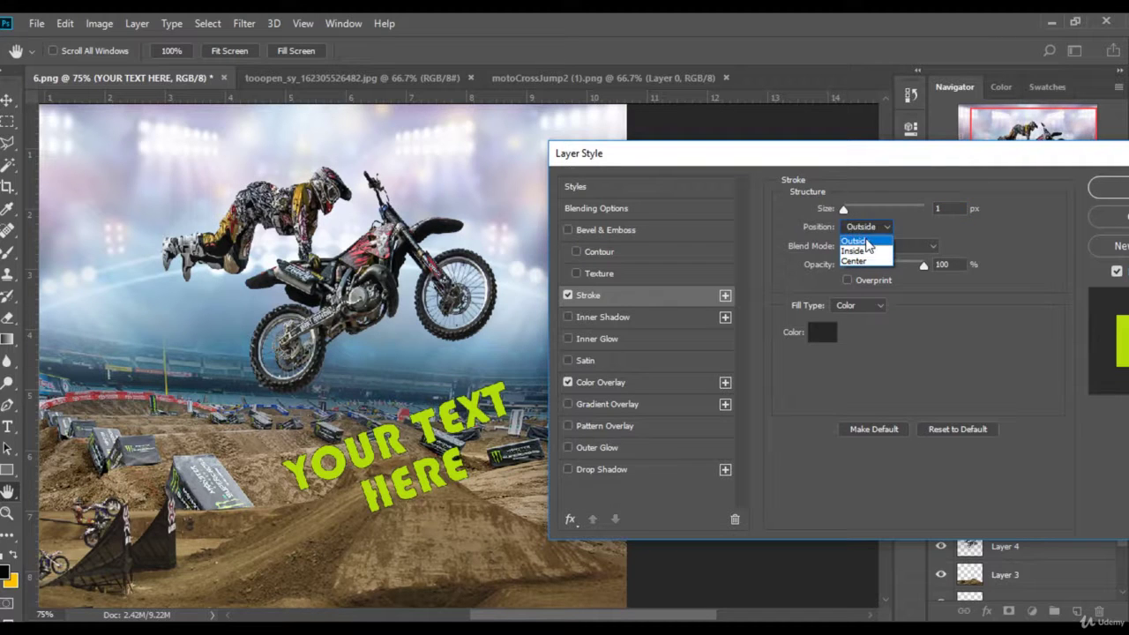
pyautogui.click(867, 242)
pyautogui.moveTo(843, 211); pyautogui.dragTo(846, 213)
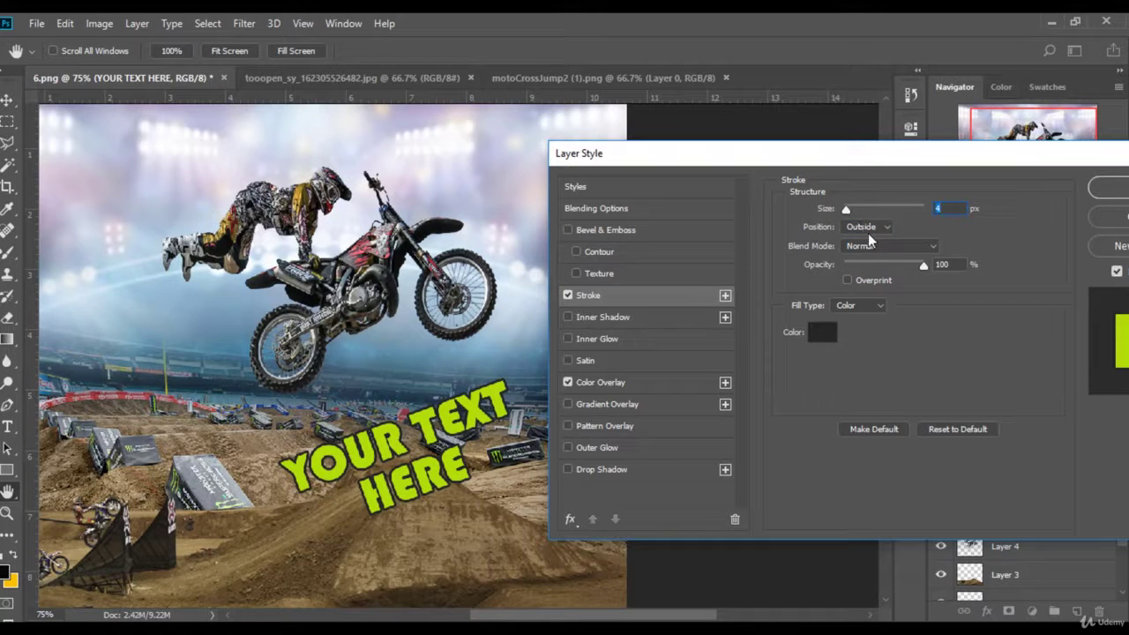
pyautogui.click(1103, 189)
# Lower the "YOUR TEXT HERE" layer's opacity to 77% and duplicate the layer with its effects collapsed.
pyautogui.click(1117, 415)
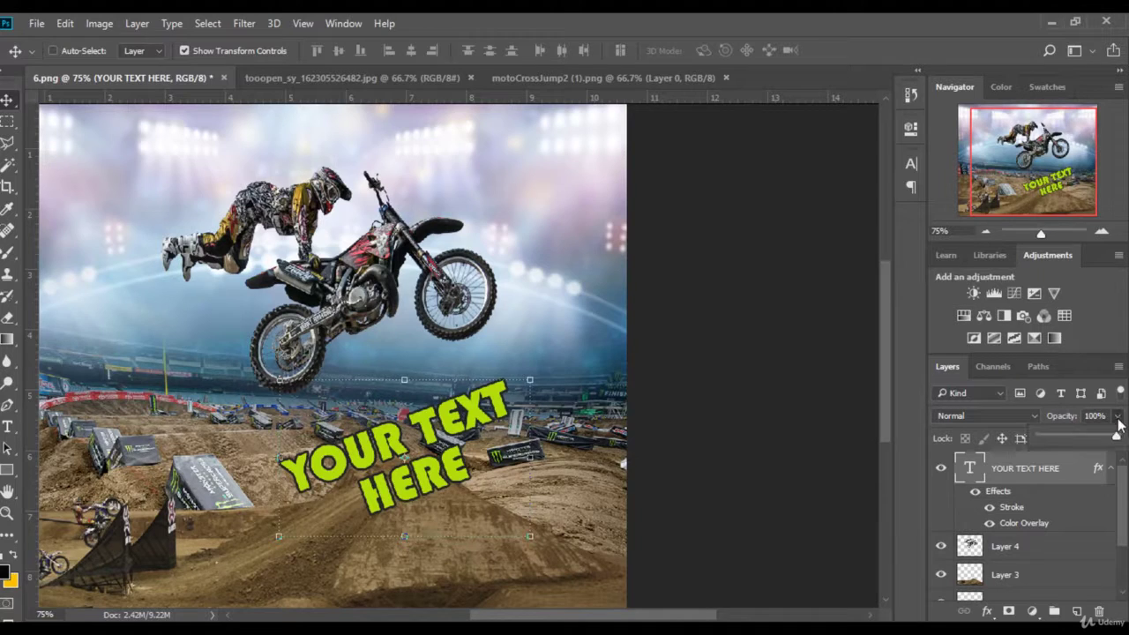
pyautogui.moveTo(1117, 437); pyautogui.dragTo(1098, 438)
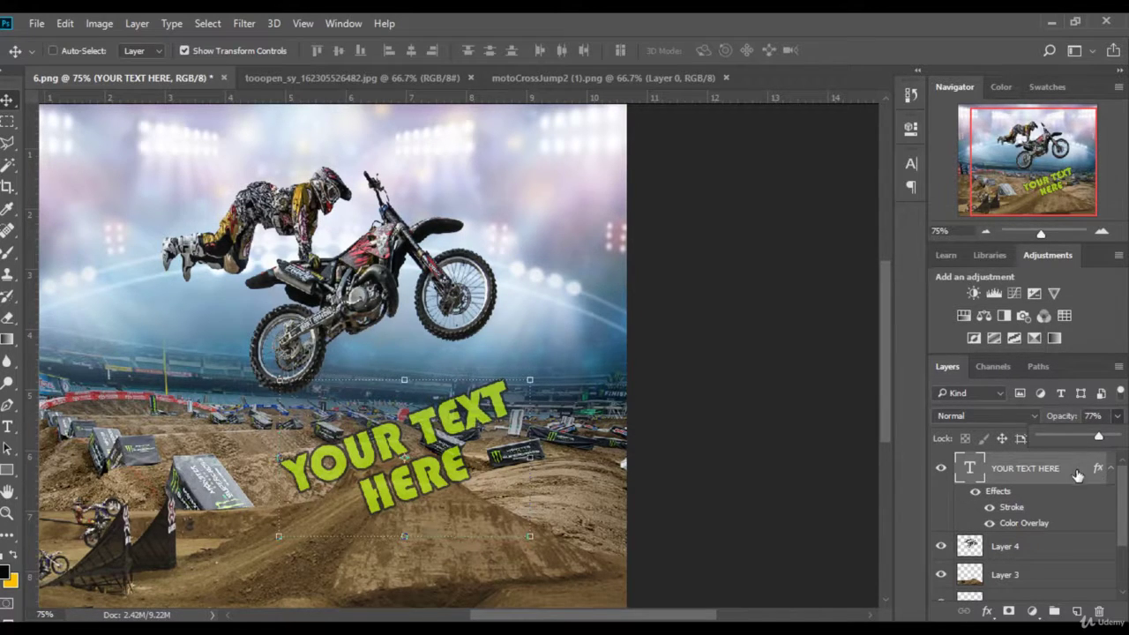
pyautogui.click(1110, 469)
pyautogui.moveTo(1063, 472); pyautogui.dragTo(1078, 608)
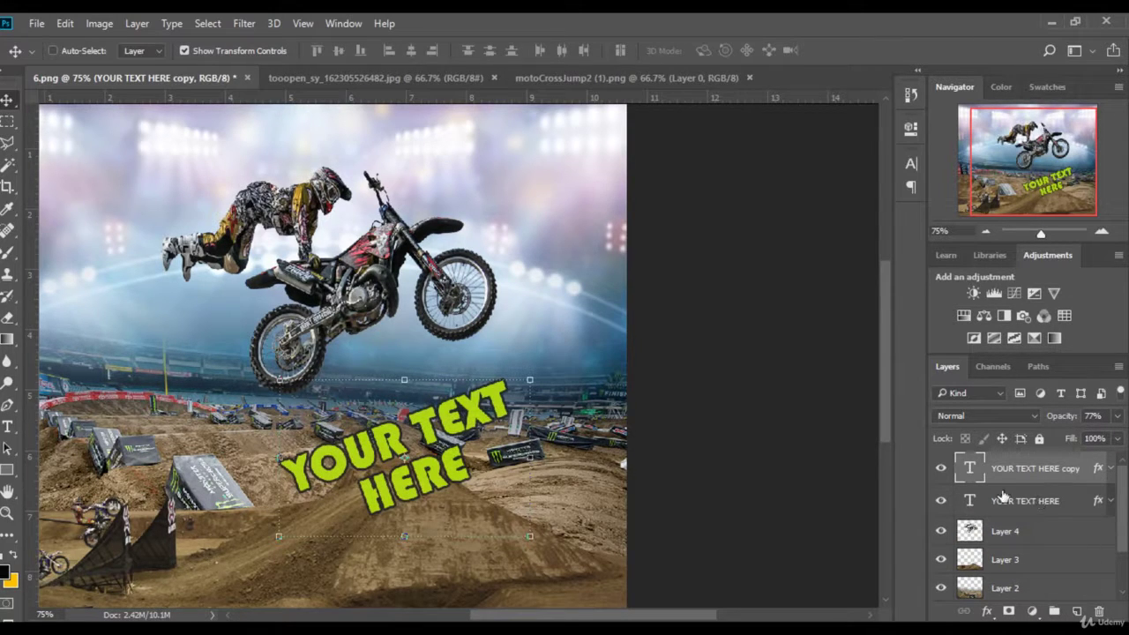
# Create a blank layer above the original "YOUR TEXT HERE" layer and merge the two into one pixel layer.
pyautogui.click(1041, 506)
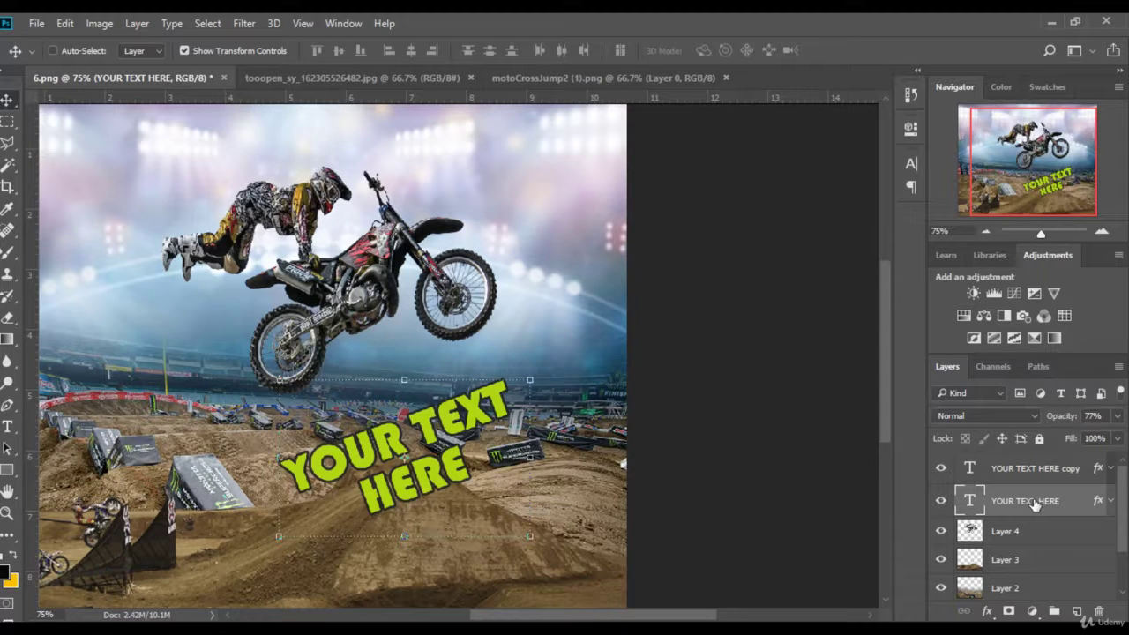
pyautogui.click(244, 23)
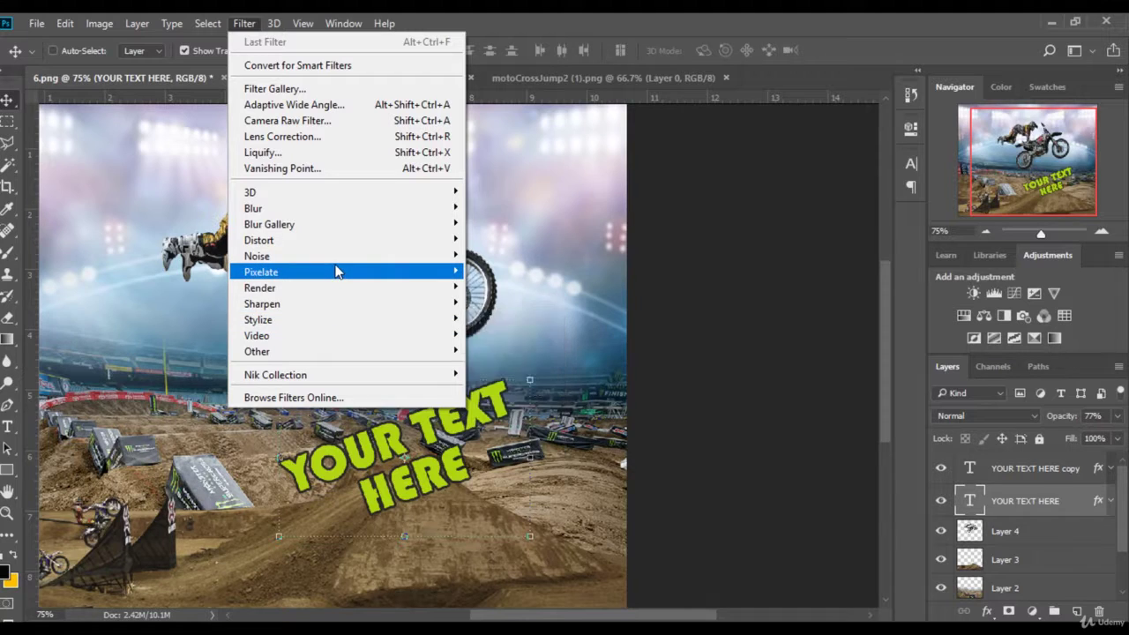
pyautogui.click(1043, 507)
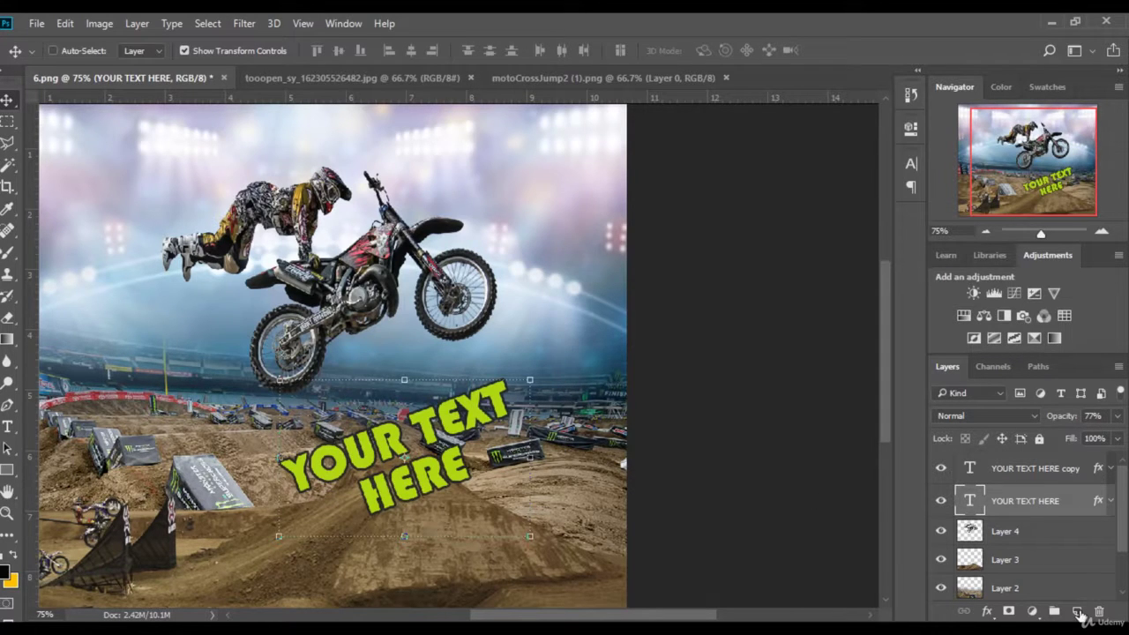
pyautogui.click(1077, 611)
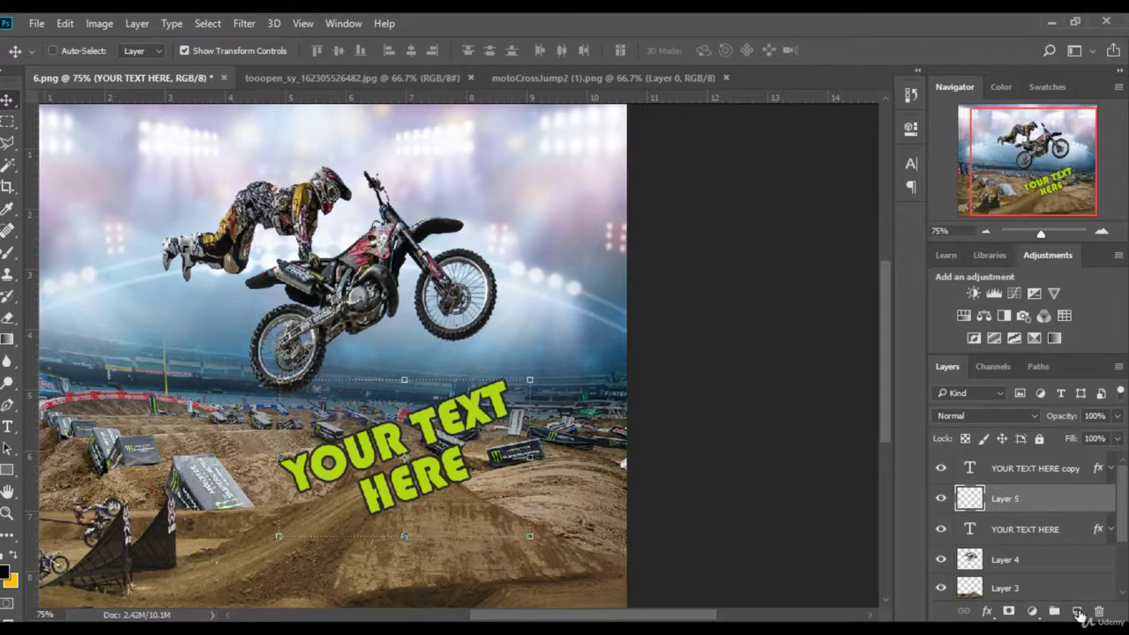
pyautogui.keyDown('ctrl'); pyautogui.click(1037, 529); pyautogui.keyUp('ctrl')
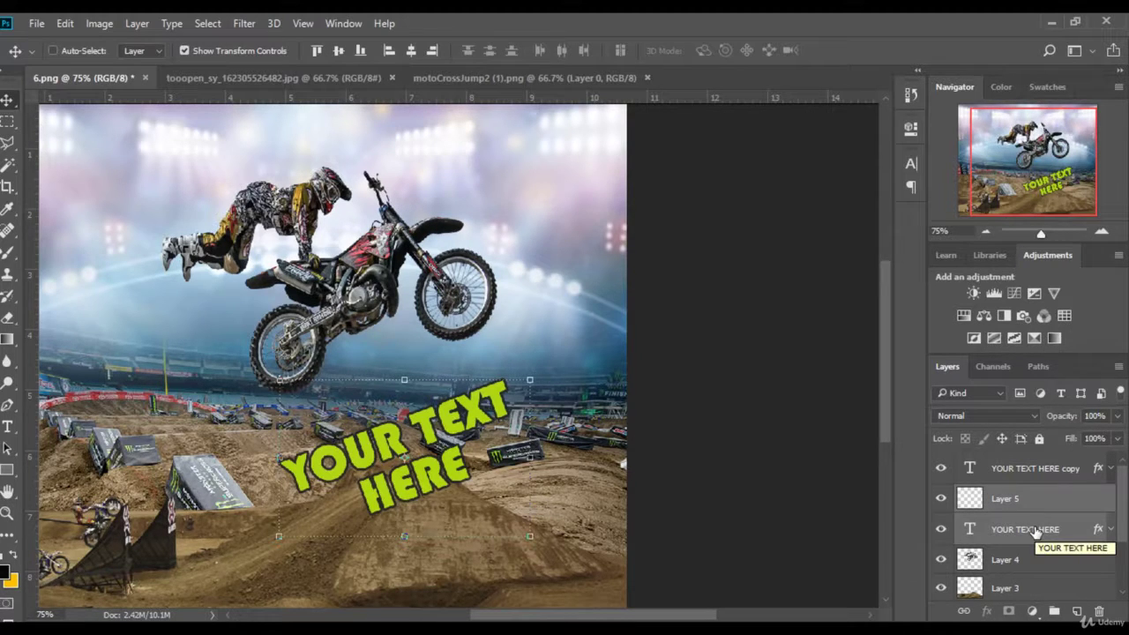
pyautogui.press('ctrl')
pyautogui.hotkey('ctrl', 'e')
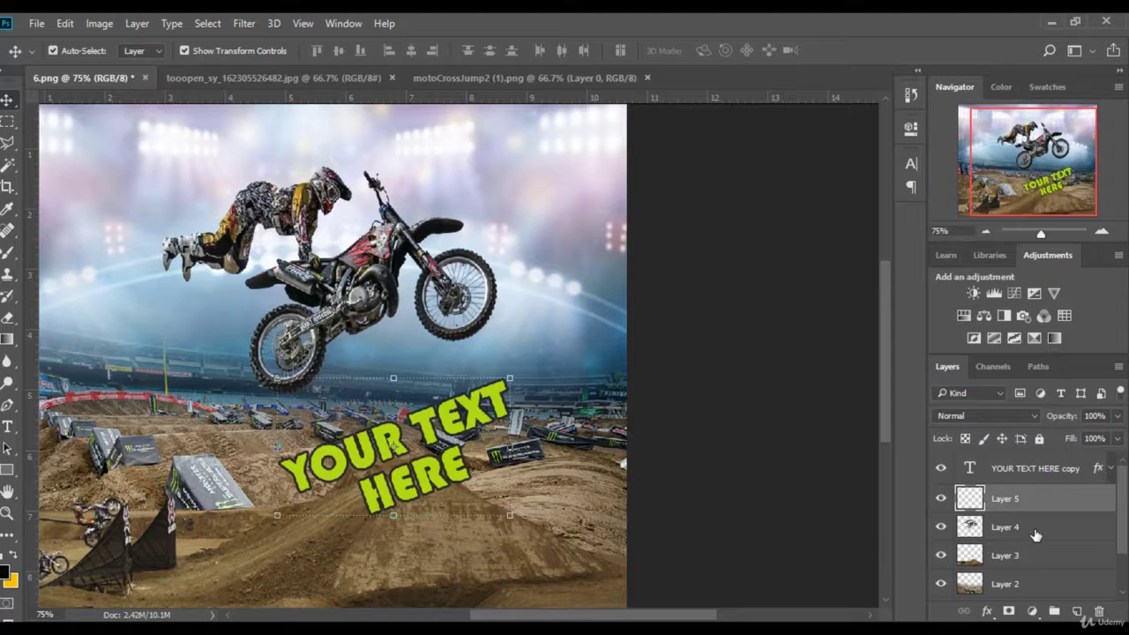
# Apply a Motion Blur to the merged text layer with an angle of 27° and a distance of 187 pixels.
pyautogui.click(242, 24)
pyautogui.moveTo(334, 214)
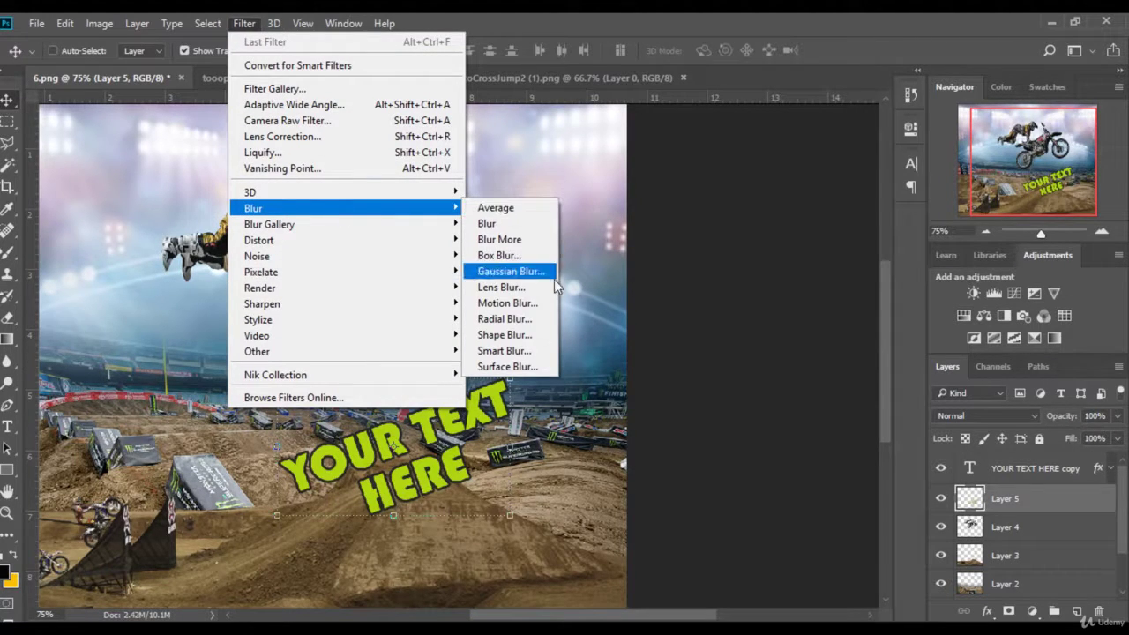
pyautogui.click(534, 303)
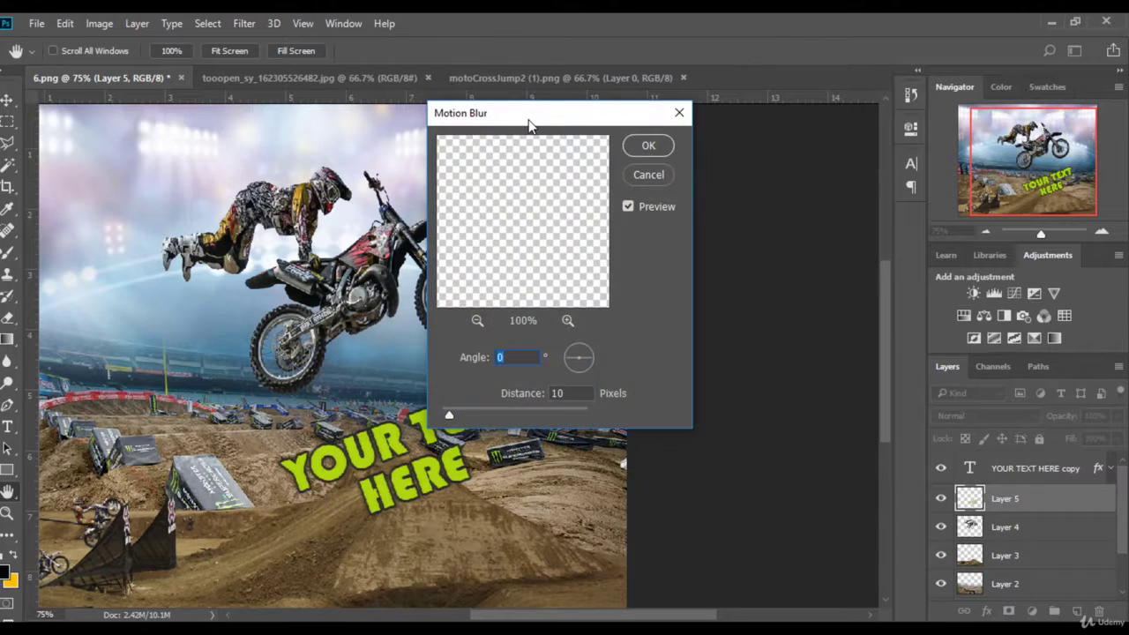
pyautogui.moveTo(529, 114); pyautogui.dragTo(725, 100)
pyautogui.moveTo(784, 341); pyautogui.dragTo(789, 338)
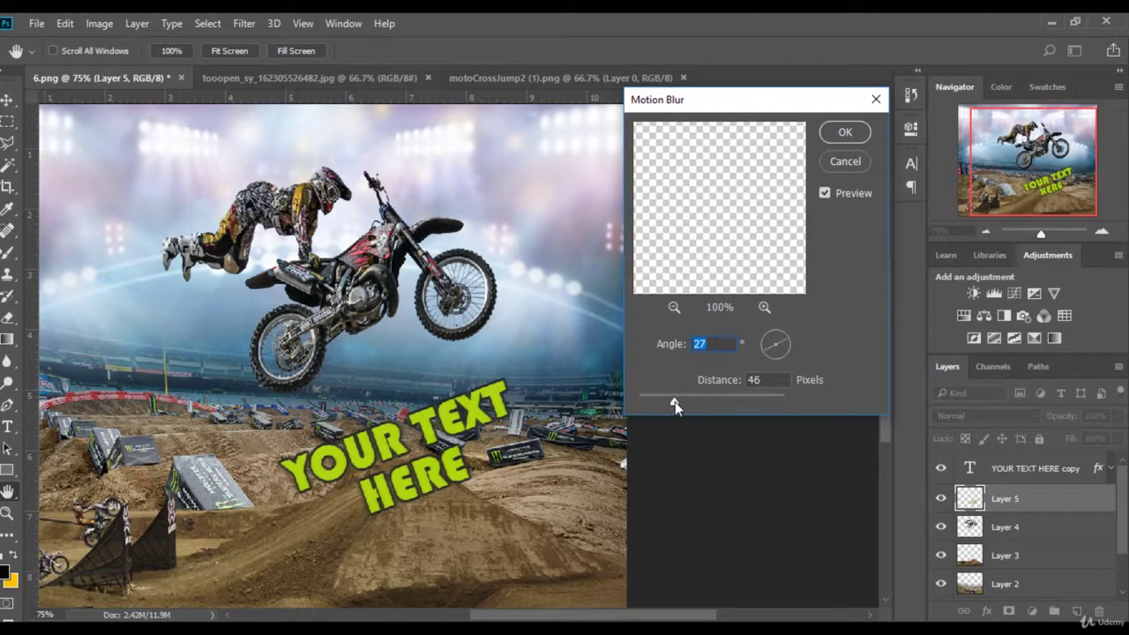
pyautogui.moveTo(675, 401); pyautogui.dragTo(705, 401)
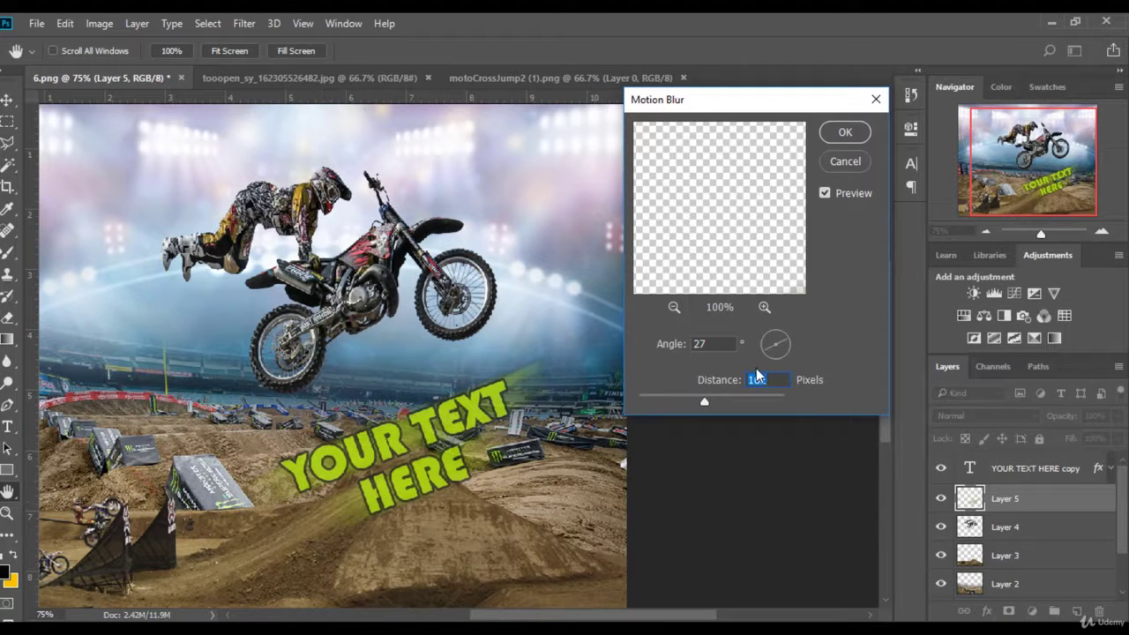
pyautogui.moveTo(705, 399); pyautogui.dragTo(712, 399)
pyautogui.click(845, 133)
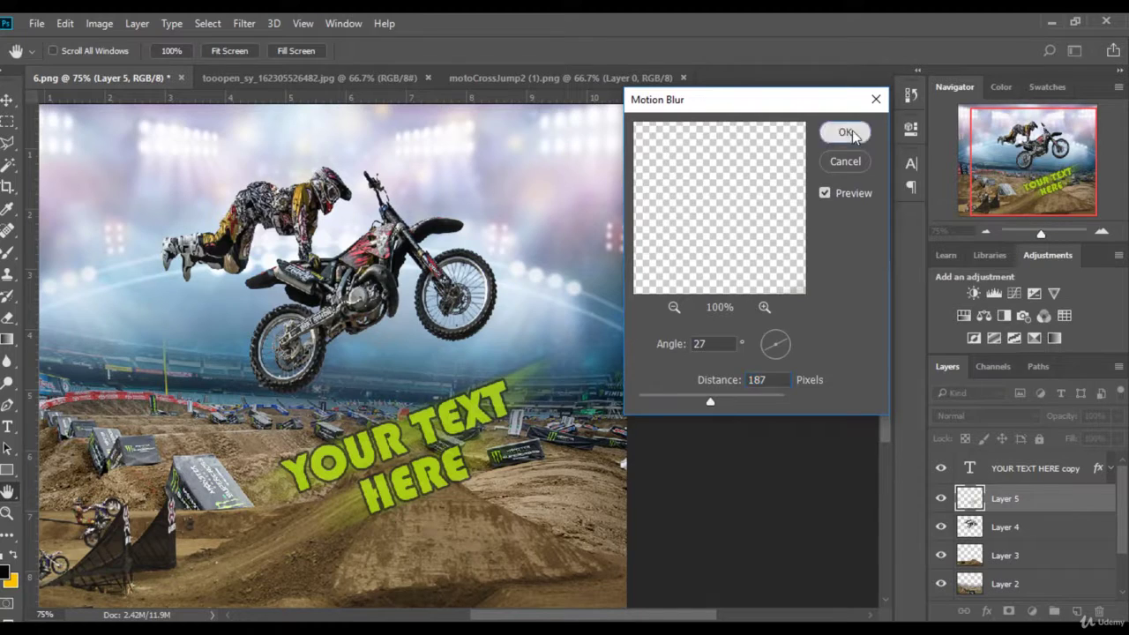
# Change the Color Overlay of the "YOUR TEXT HERE copy" layer to the brighter yellow-green #cffd17.
pyautogui.doubleClick(1098, 470)
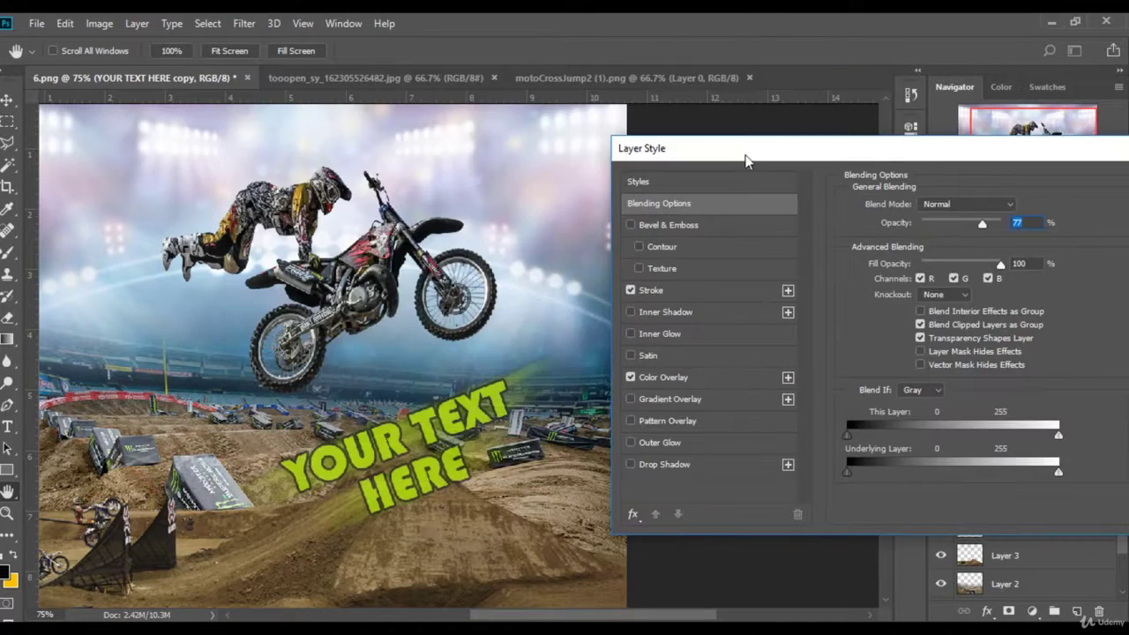
pyautogui.click(662, 377)
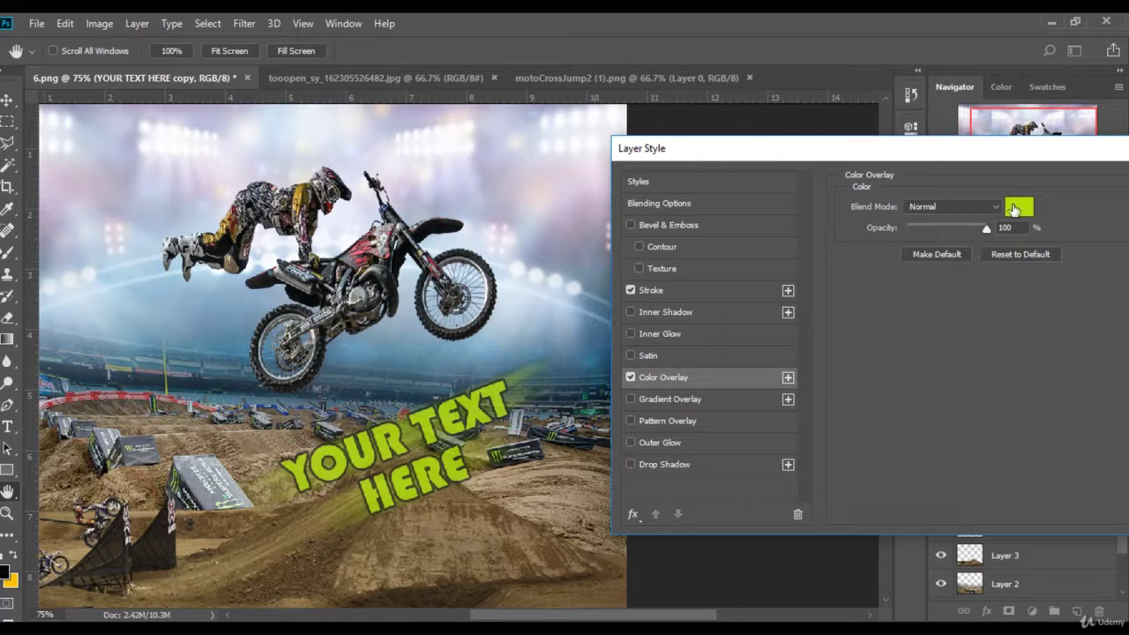
pyautogui.click(1016, 207)
pyautogui.click(796, 222)
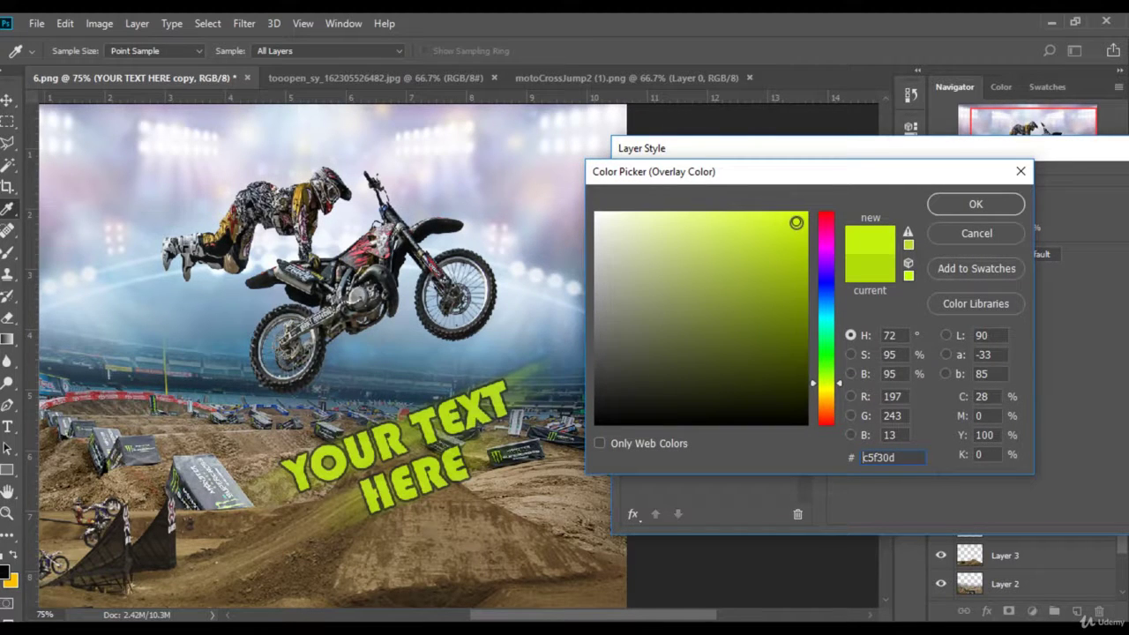
pyautogui.click(789, 214)
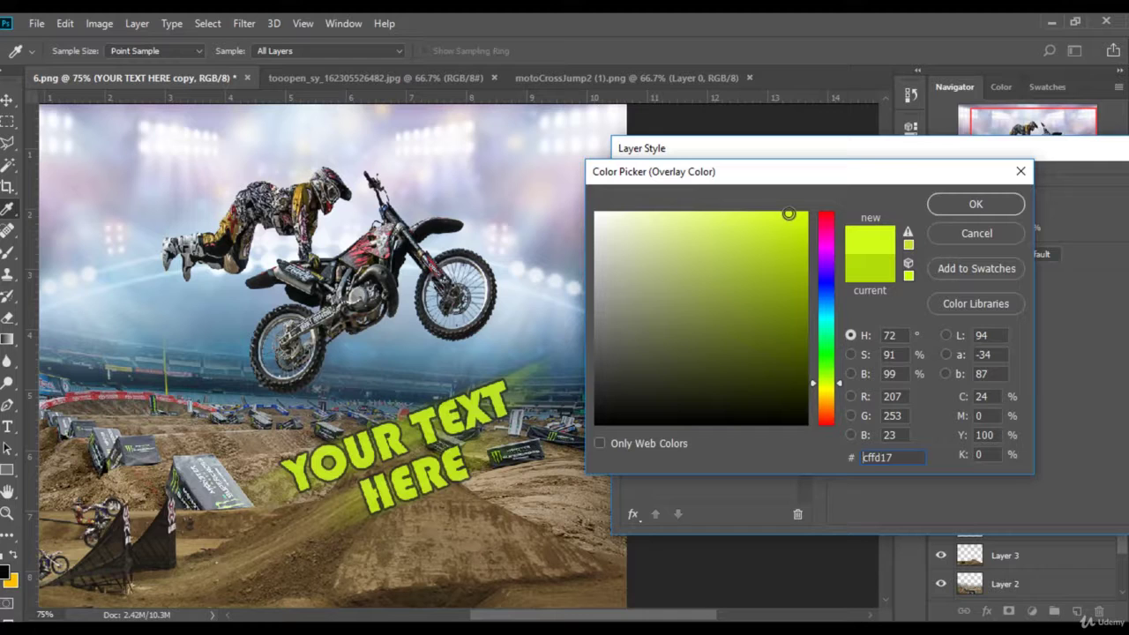
pyautogui.click(976, 204)
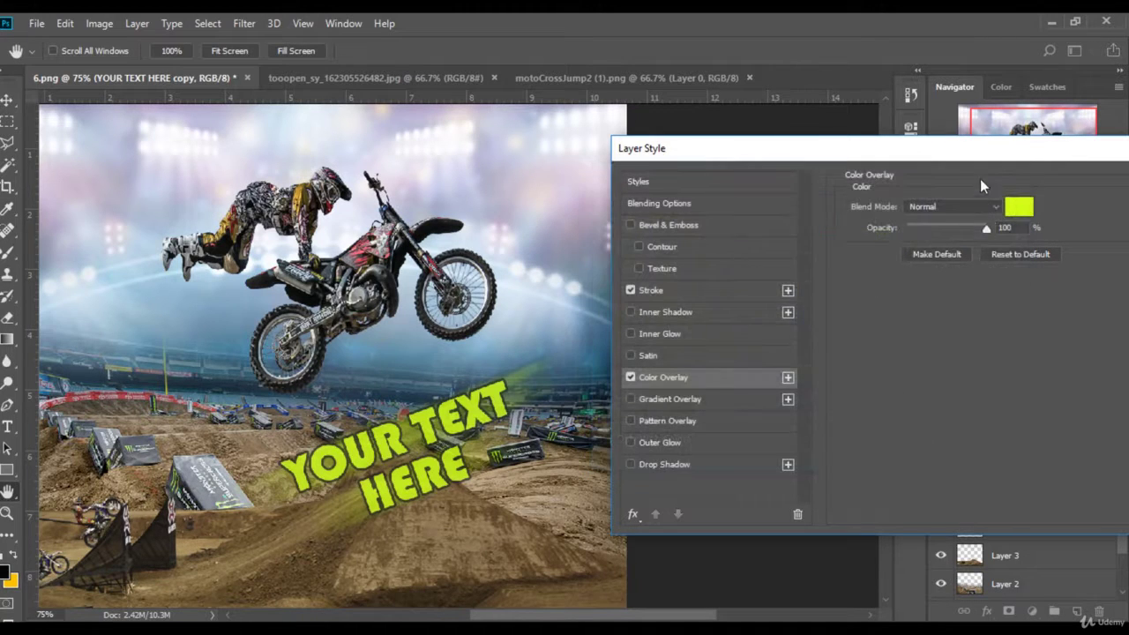
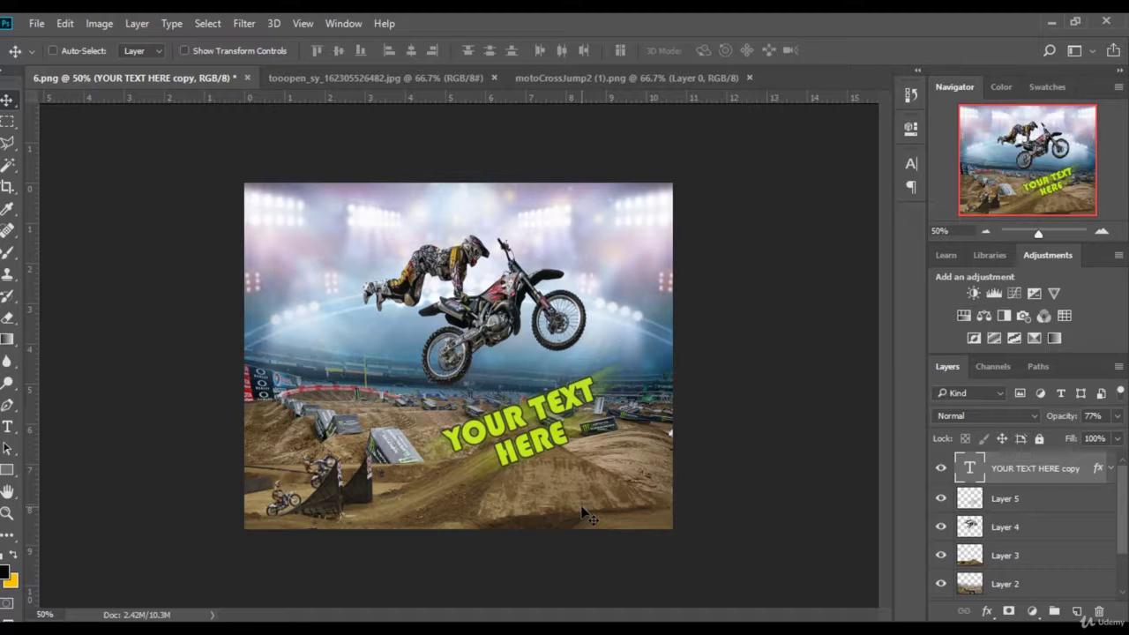
# Examine the composite at 100% zoom and make Layer 3, below the rider layer, the active layer.
pyautogui.moveTo(133, 628)
pyautogui.write('100')
pyautogui.press('Return')
pyautogui.scroll(1, 558, 450)
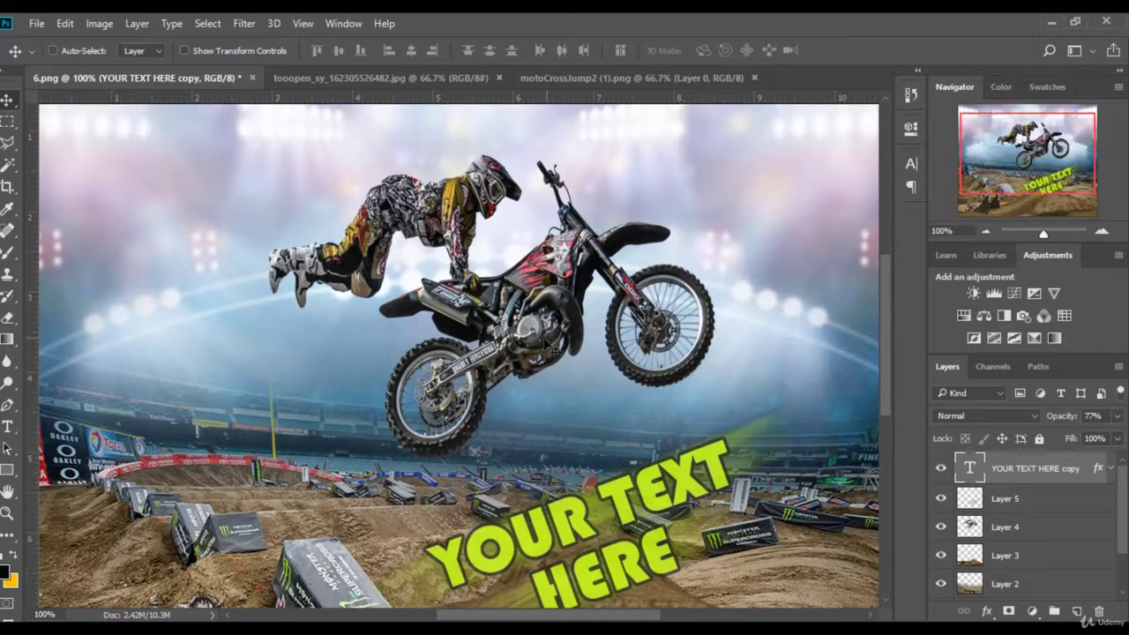
pyautogui.scroll(-1, 588, 361)
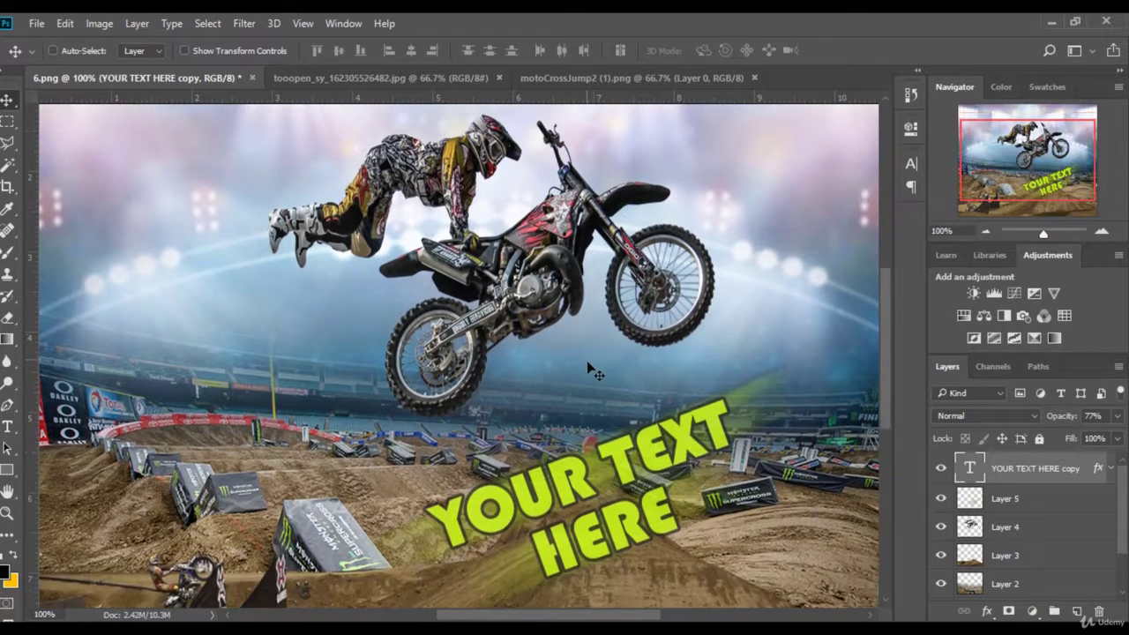
pyautogui.click(1025, 528)
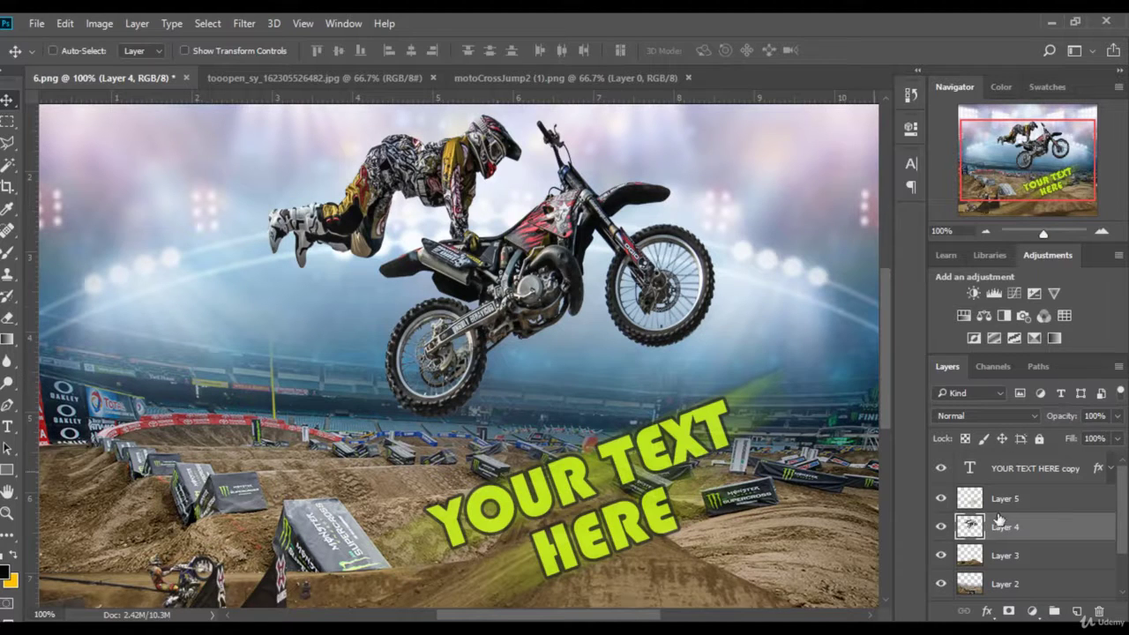
pyautogui.click(1038, 563)
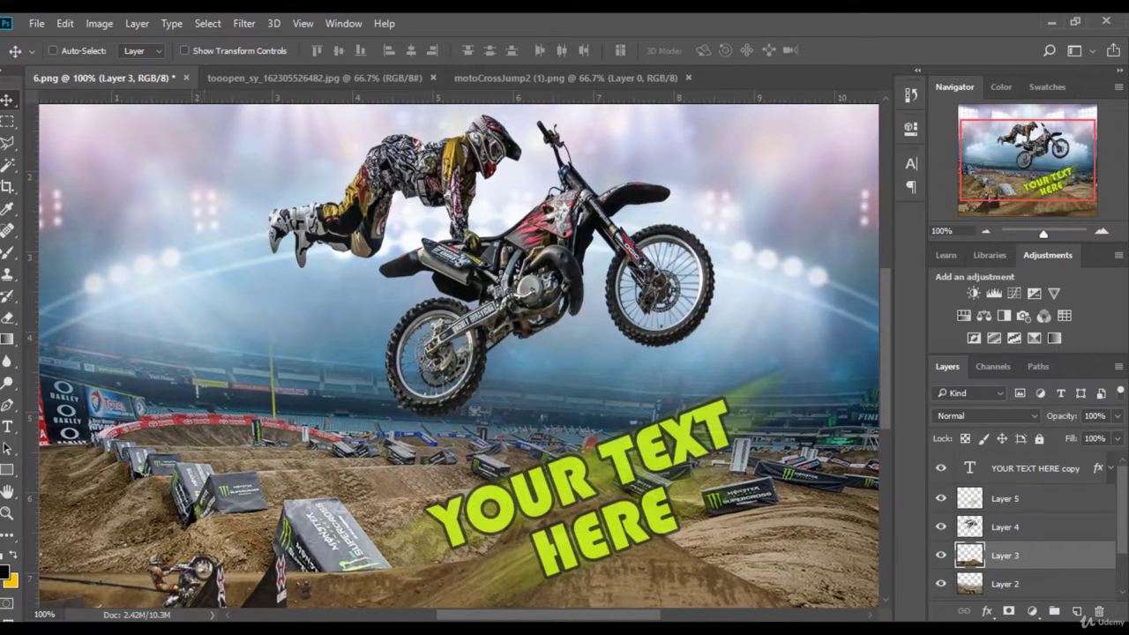
# Switch to File Explorer, preview the dirt-charge-png-0 image and open it in Adobe Photoshop CC 2018.
pyautogui.hotkey('alt', 'Tab')
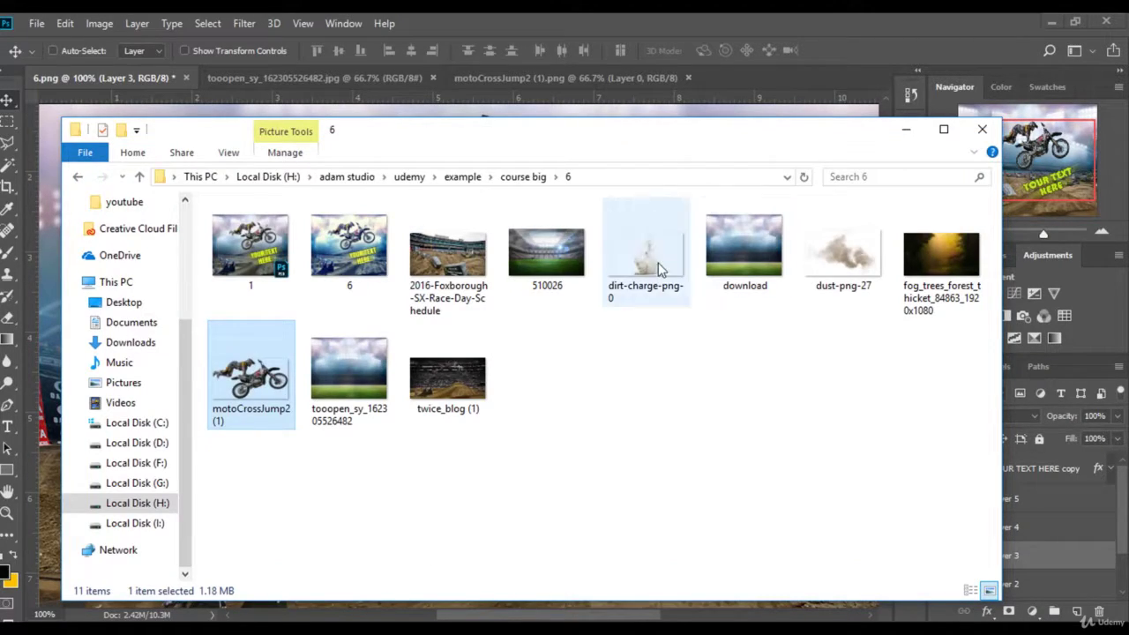
pyautogui.doubleClick(654, 269)
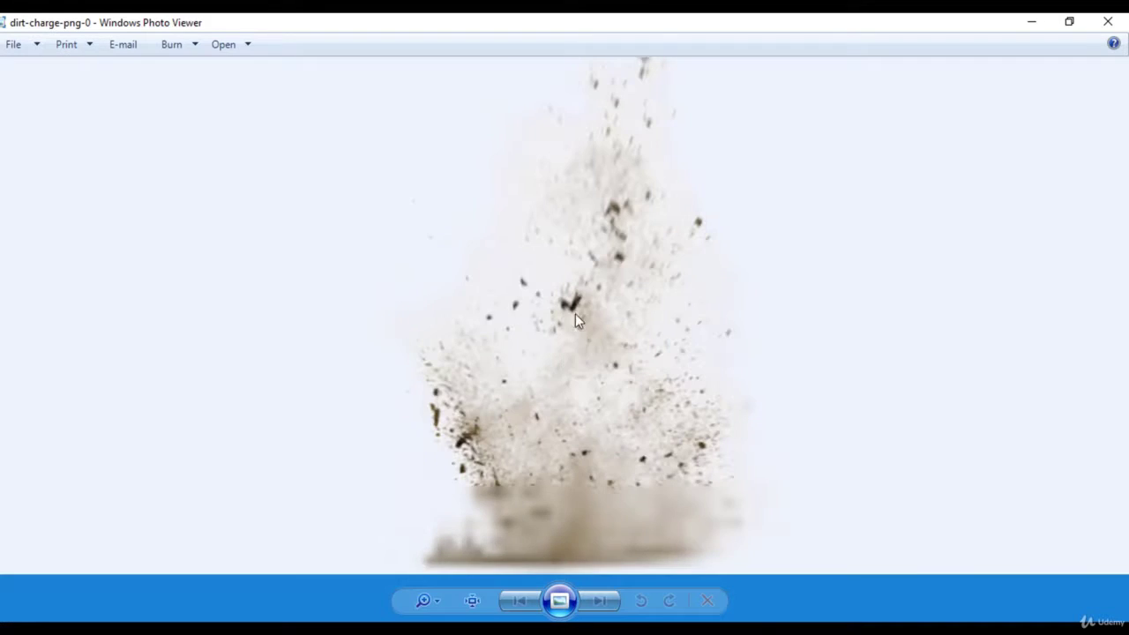
pyautogui.rightClick(598, 304)
pyautogui.moveTo(703, 318)
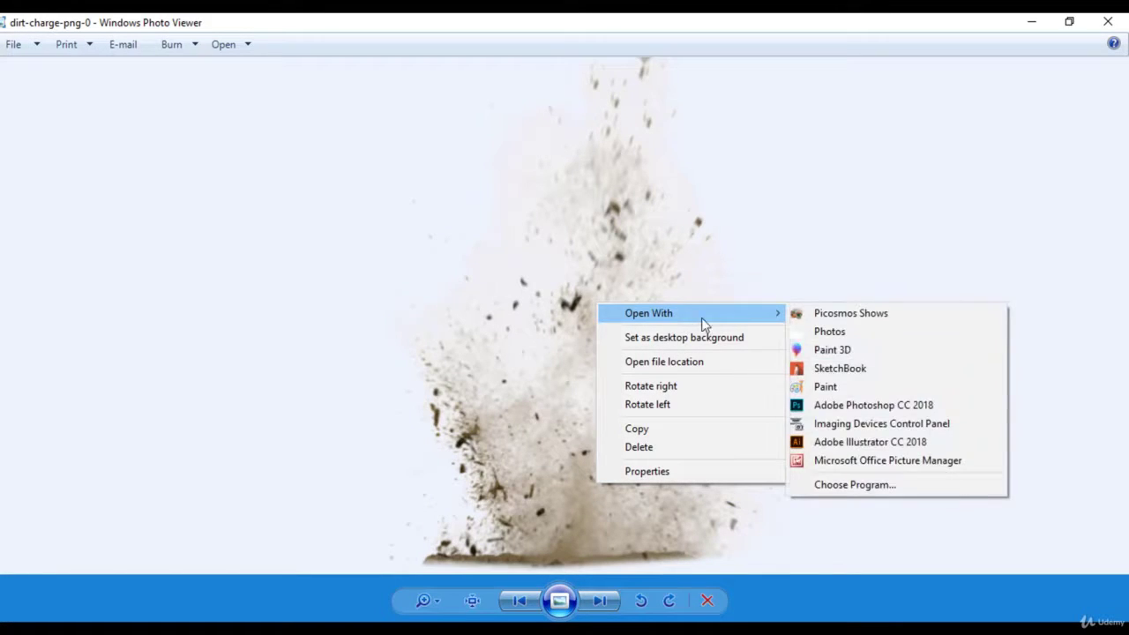
pyautogui.click(851, 408)
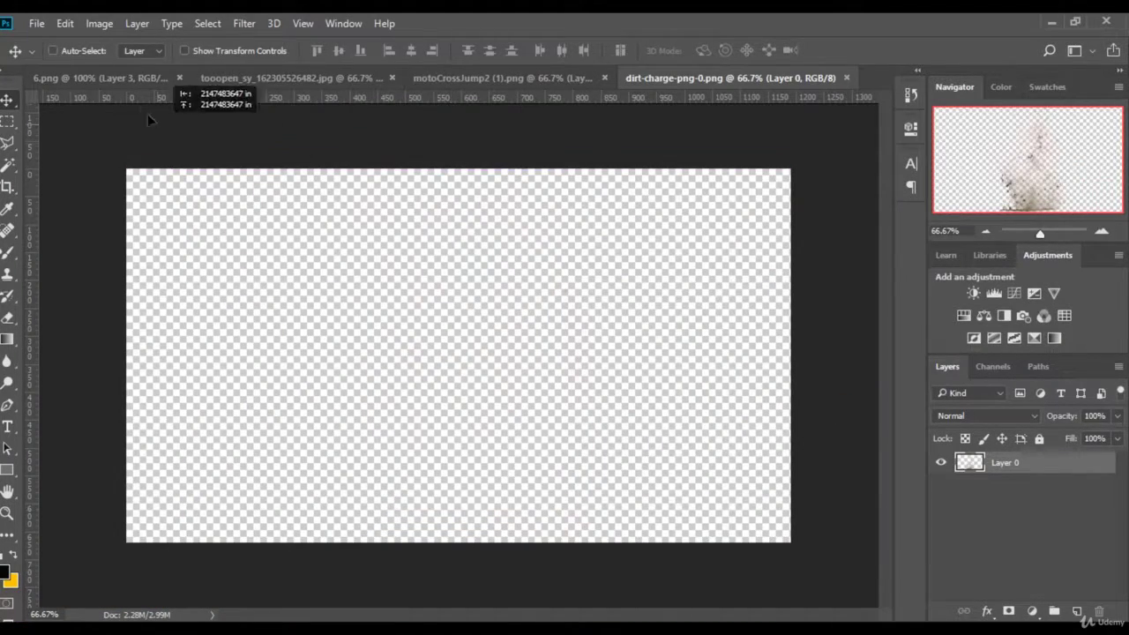
# Bring the dirt-charge image into 6.png as a layer between Layer 3 and the rider, around the ramp and title.
pyautogui.moveTo(123, 78); pyautogui.dragTo(571, 404)
pyautogui.scroll(-2, 572, 404)
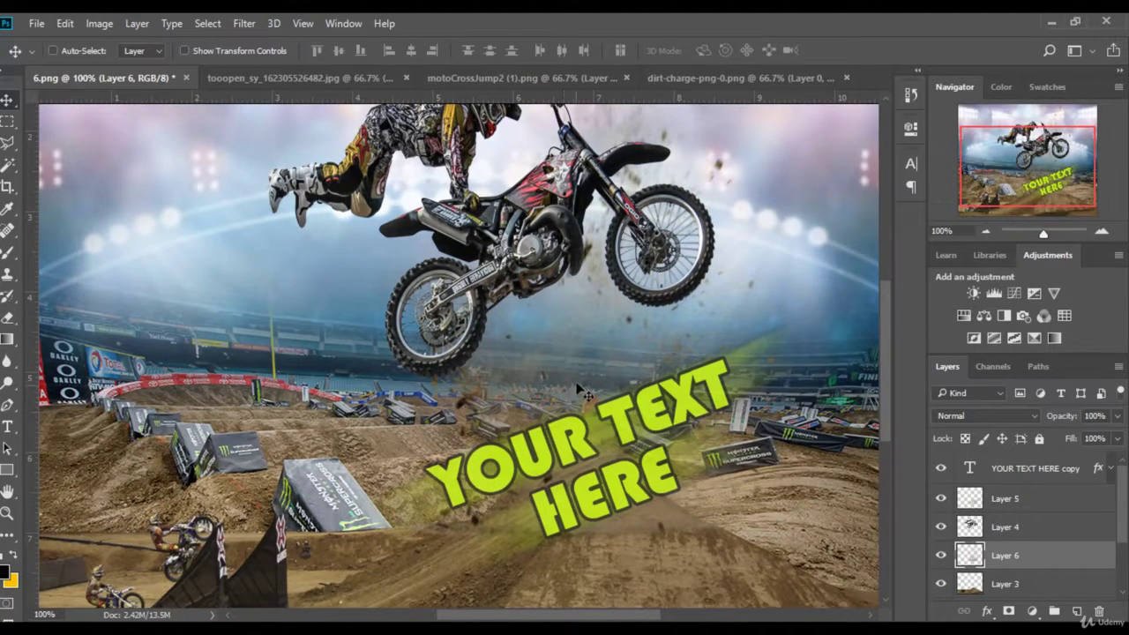
pyautogui.scroll(2, 600, 401)
pyautogui.scroll(-3, 397, 370)
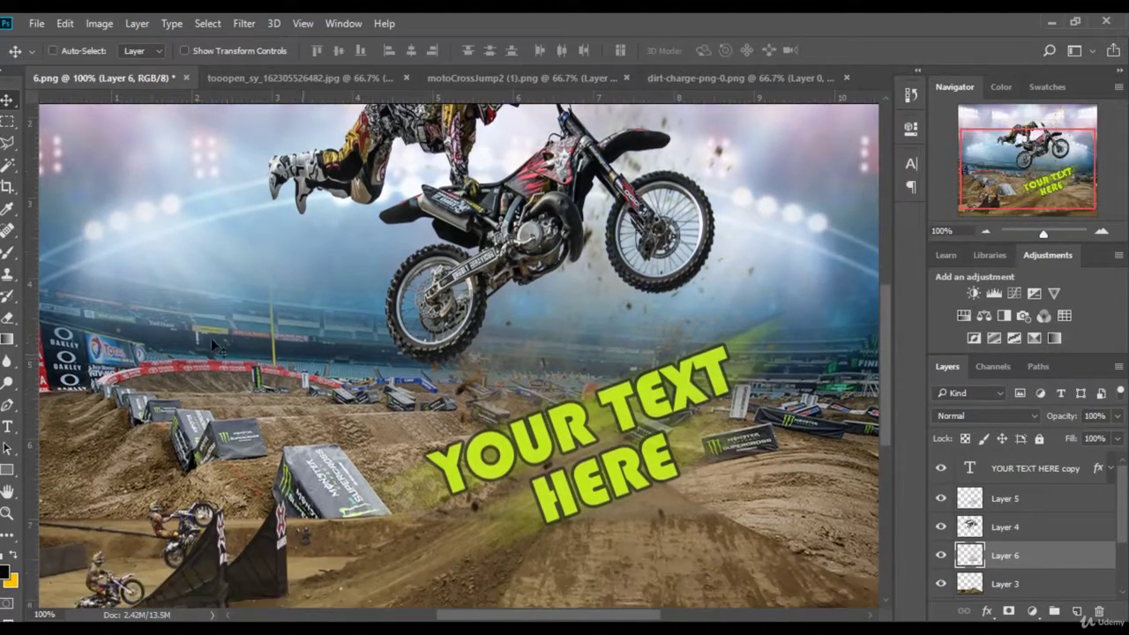
# Set the Eraser to a soft 117 px brush with 0% hardness for the dirt layer.
pyautogui.click(7, 319)
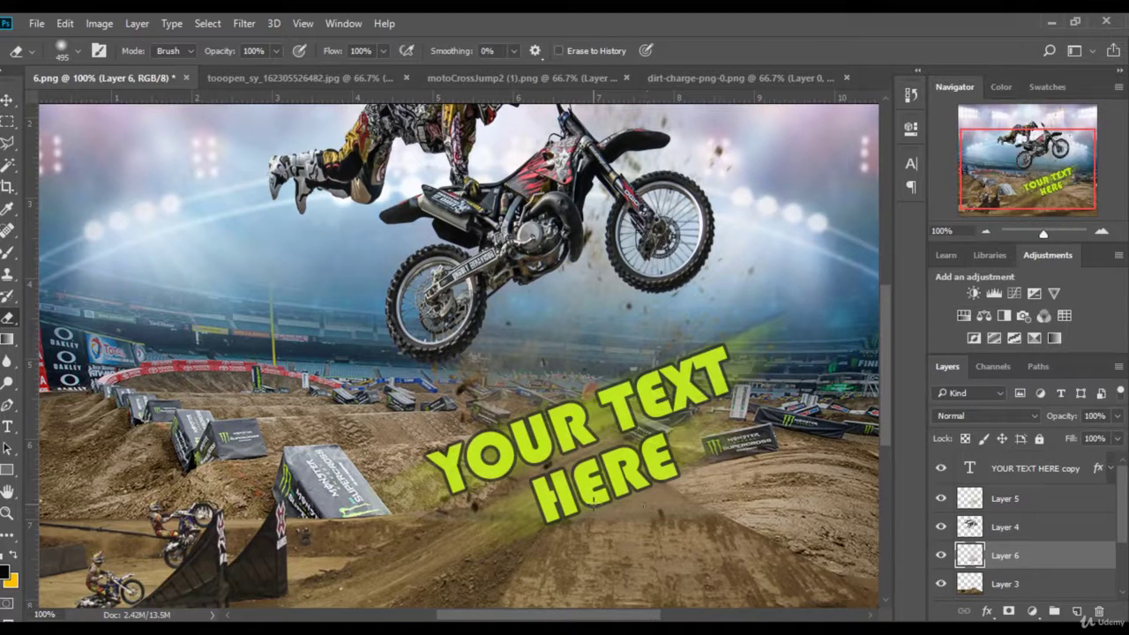
pyautogui.click(78, 52)
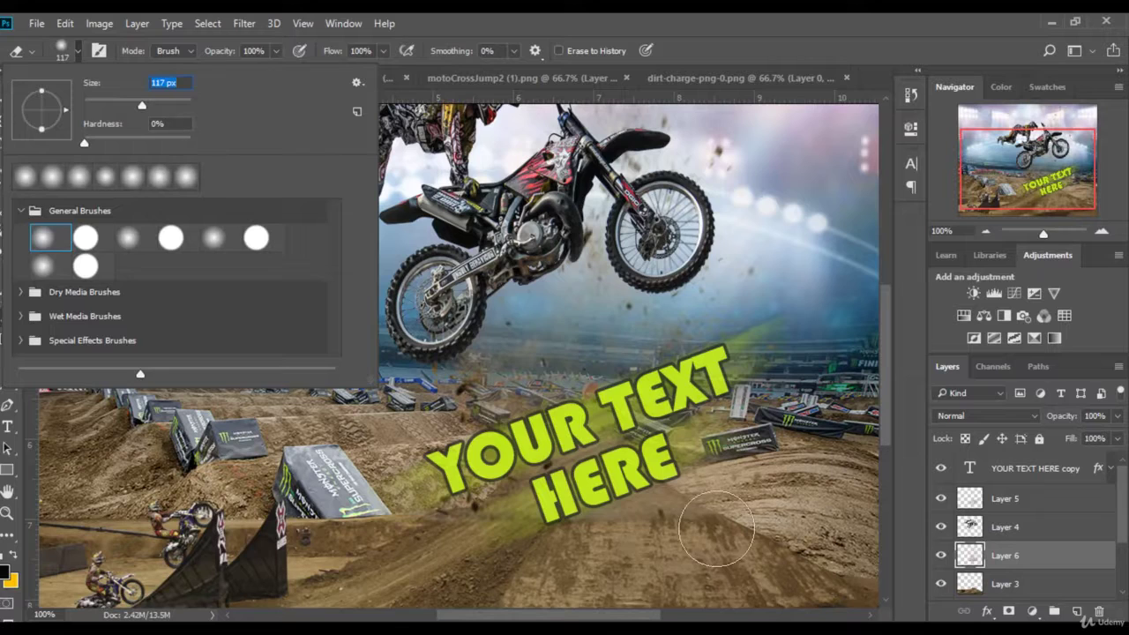
pyautogui.press('Return')
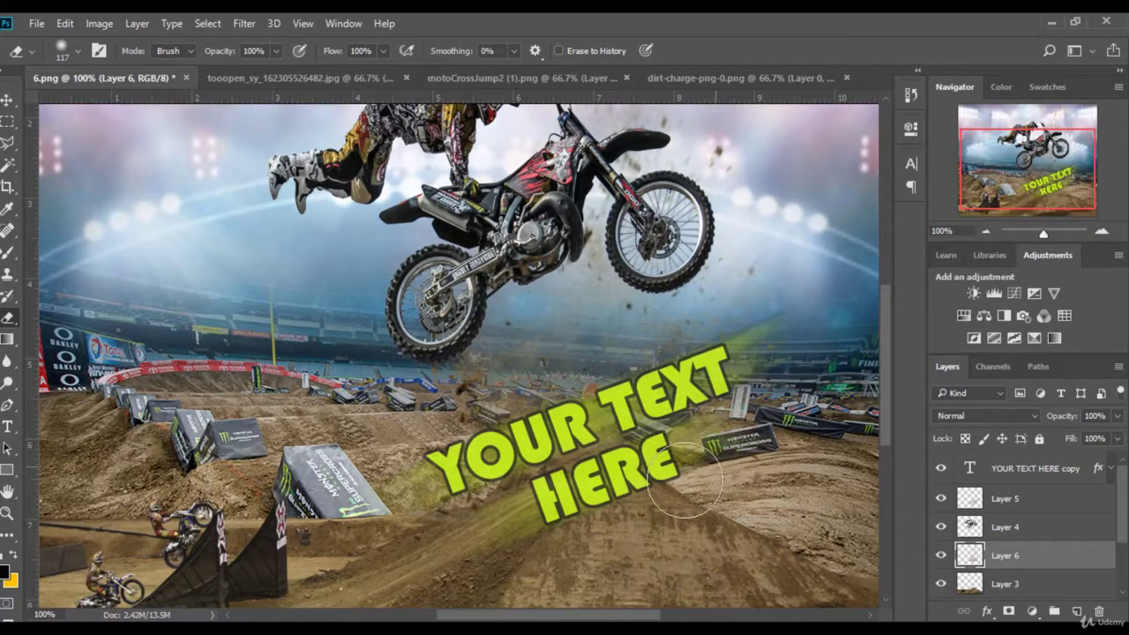
pyautogui.scroll(2, 529, 481)
pyautogui.scroll(2, 553, 476)
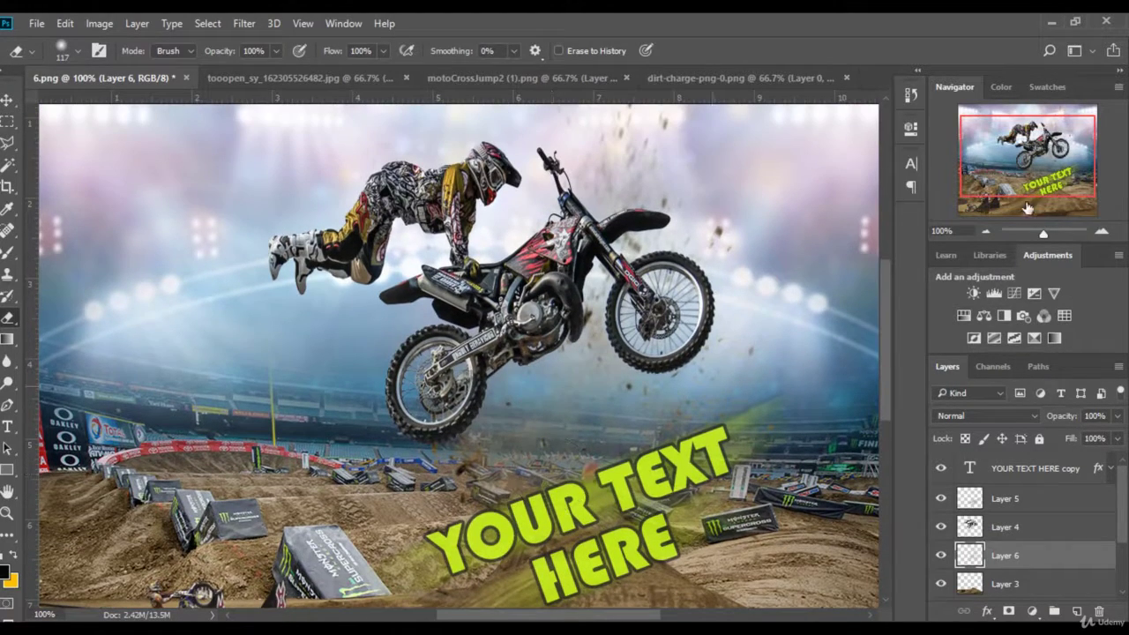
pyautogui.write('50')
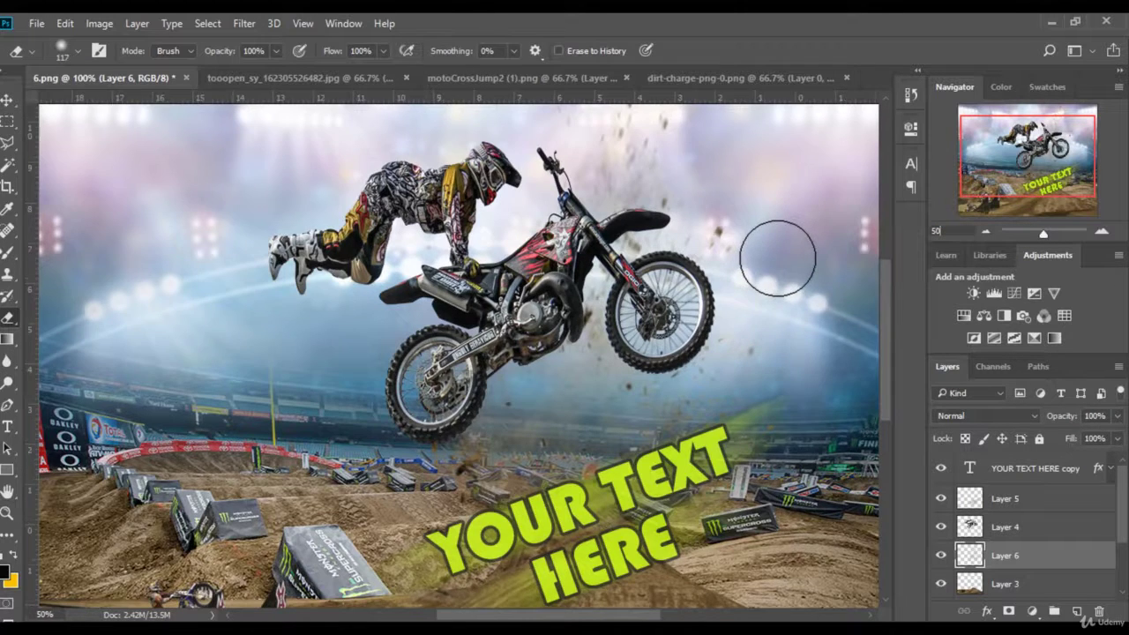
pyautogui.press('Return')
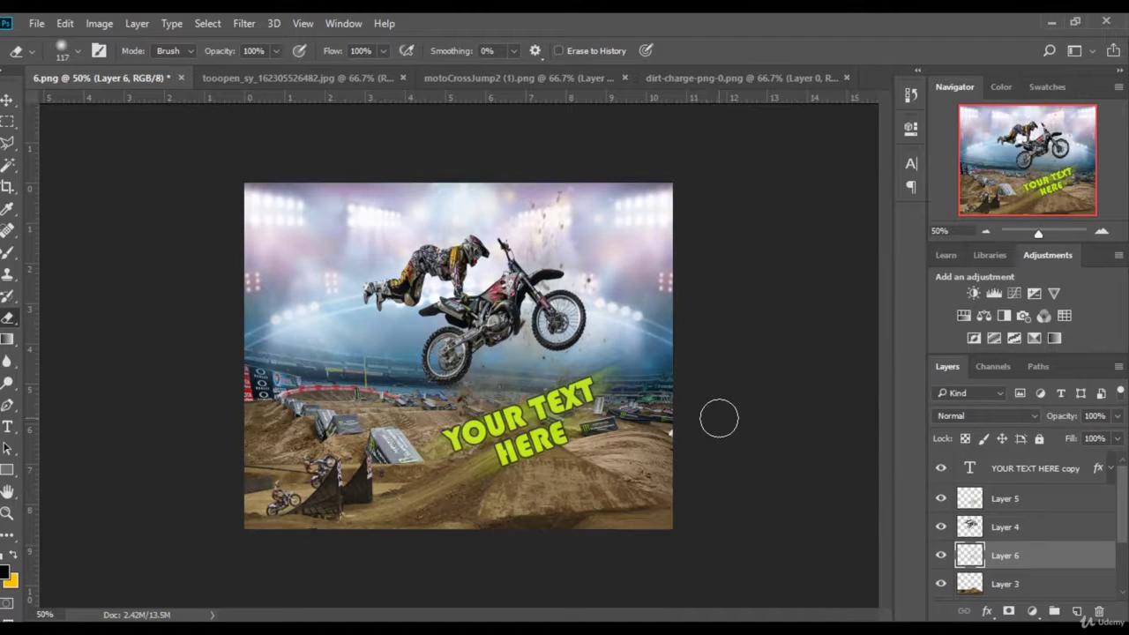